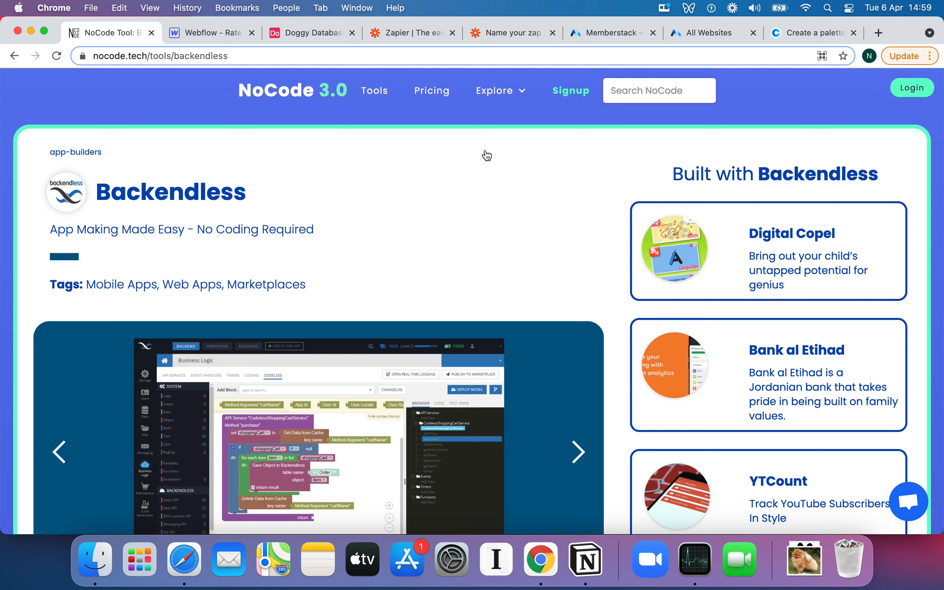
- Leave the Backendless tool page and open the NoCode 3.0 home page
{"action": "scroll", "coordinate": [476, 180], "scroll_direction": "left", "scroll_amount": 5}
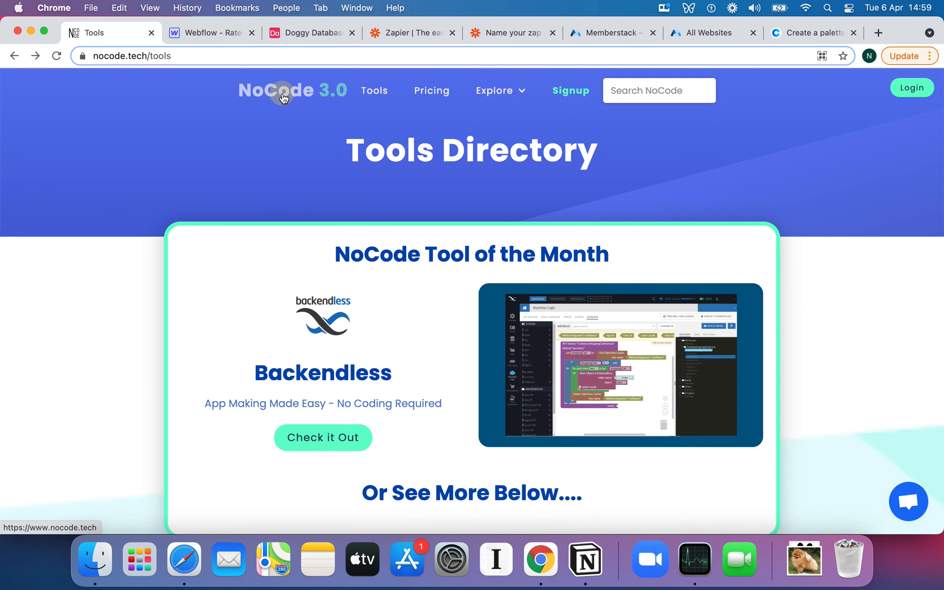
{"action": "left_click", "coordinate": [286, 96]}
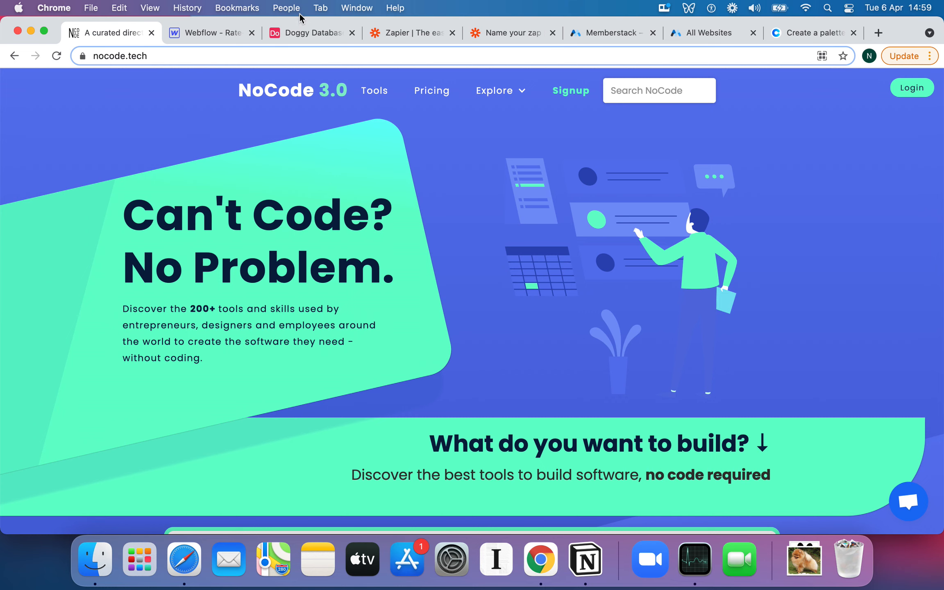
- Switch to the Doggy Database in Airtable and add an integer number field named Rating to the Ratings table
{"action": "left_click", "coordinate": [296, 40]}
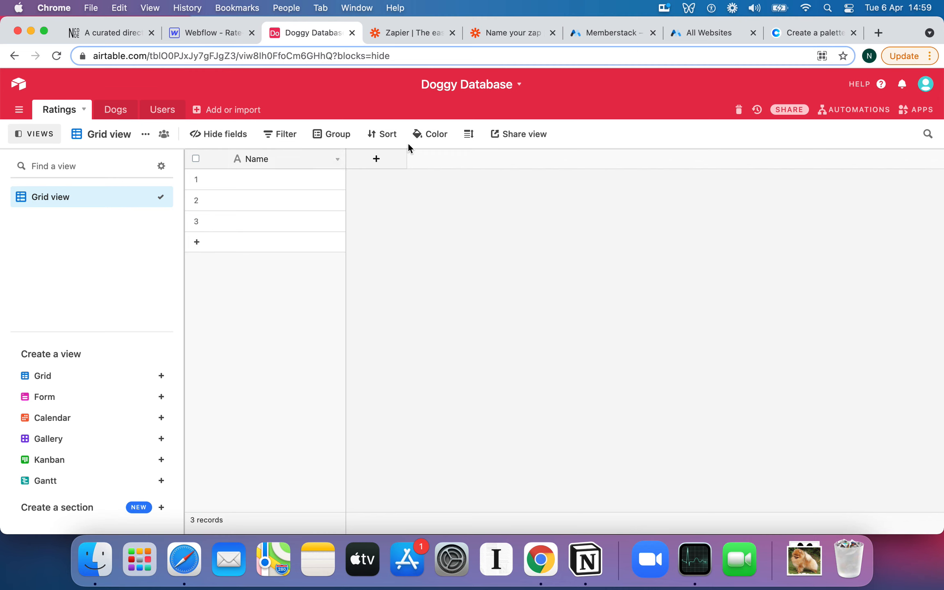
{"action": "left_click", "coordinate": [375, 158]}
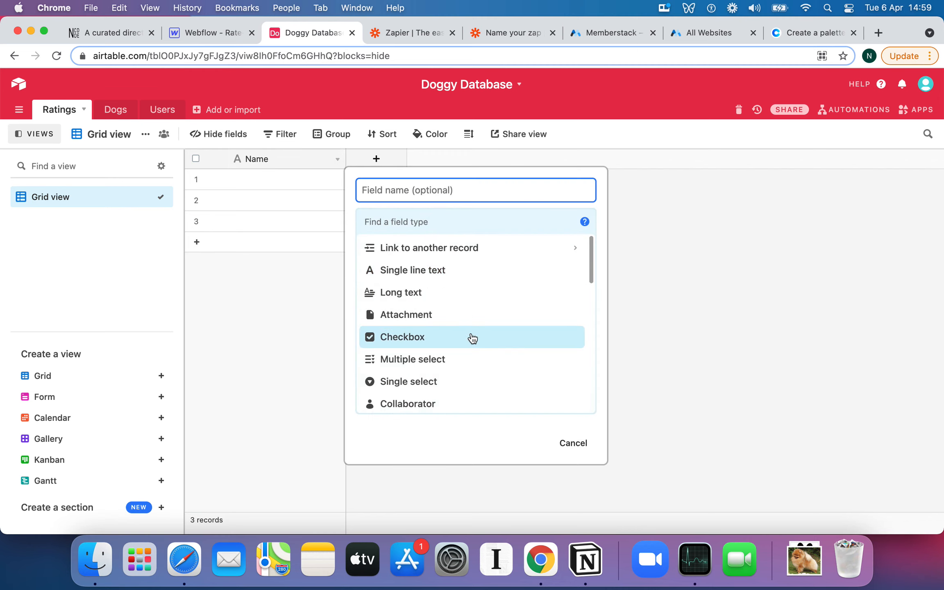
{"action": "scroll", "coordinate": [473, 337], "scroll_direction": "down", "scroll_amount": 5}
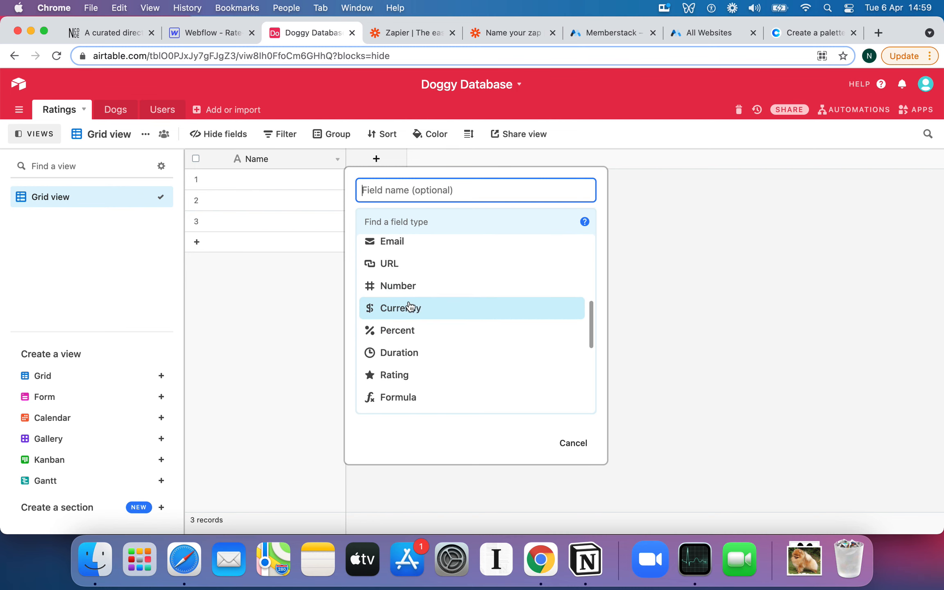
{"action": "left_click", "coordinate": [400, 287]}
{"action": "left_click", "coordinate": [416, 189]}
{"action": "type", "text": "Rating"}
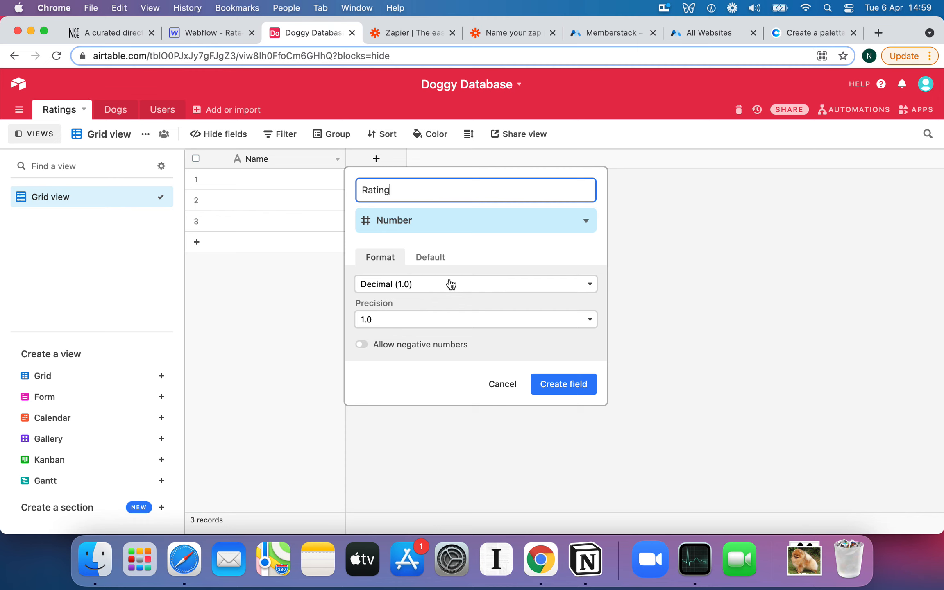
{"action": "left_click", "coordinate": [451, 284]}
{"action": "left_click", "coordinate": [416, 298]}
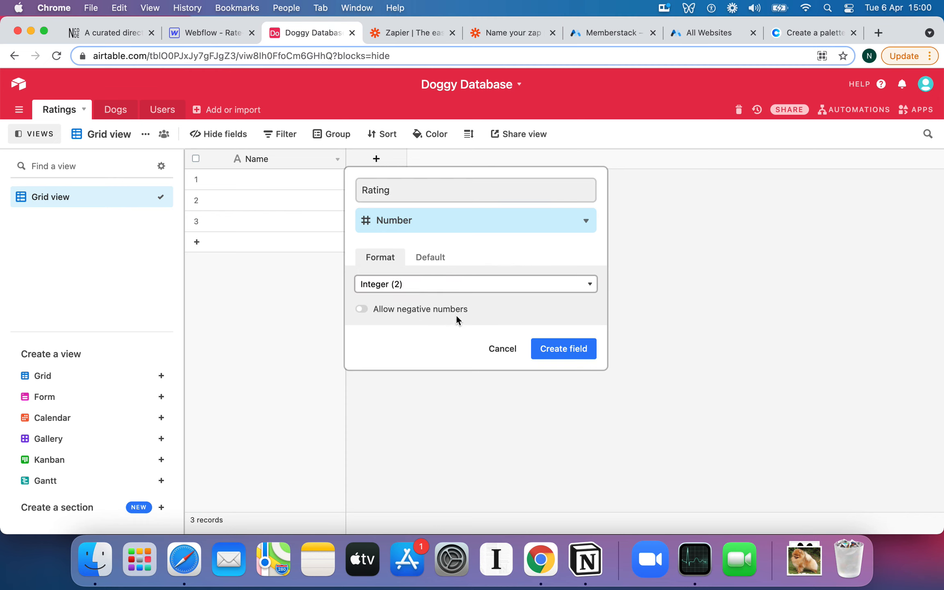
{"action": "left_click", "coordinate": [582, 355]}
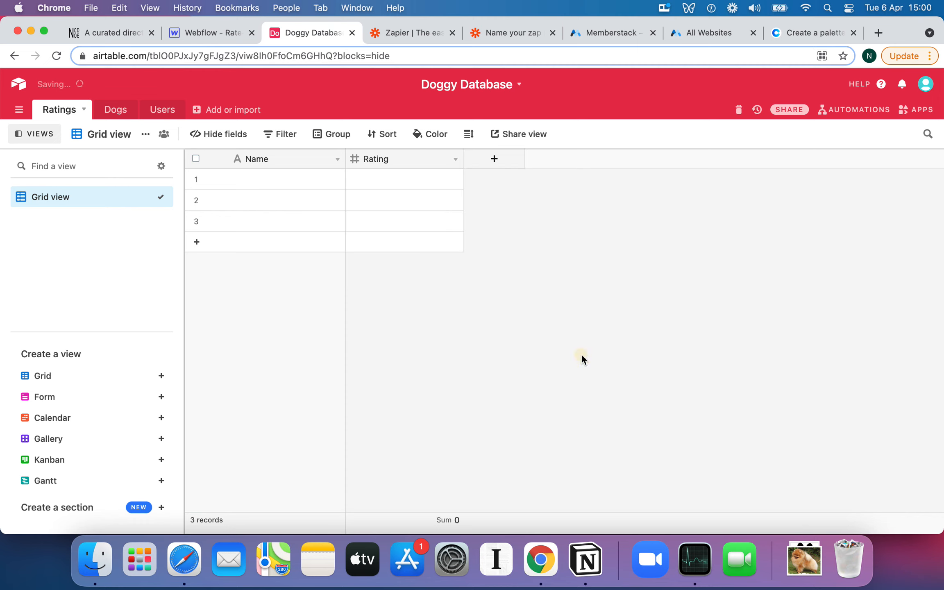
- Add a single line text field named Rating Comment to the Ratings table
{"action": "left_click", "coordinate": [499, 158]}
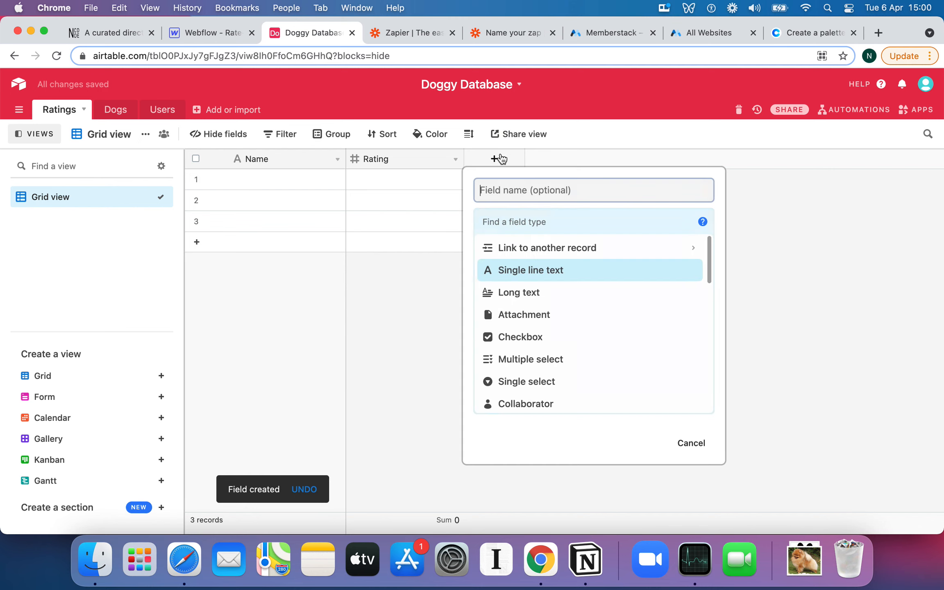
{"action": "left_click", "coordinate": [541, 270]}
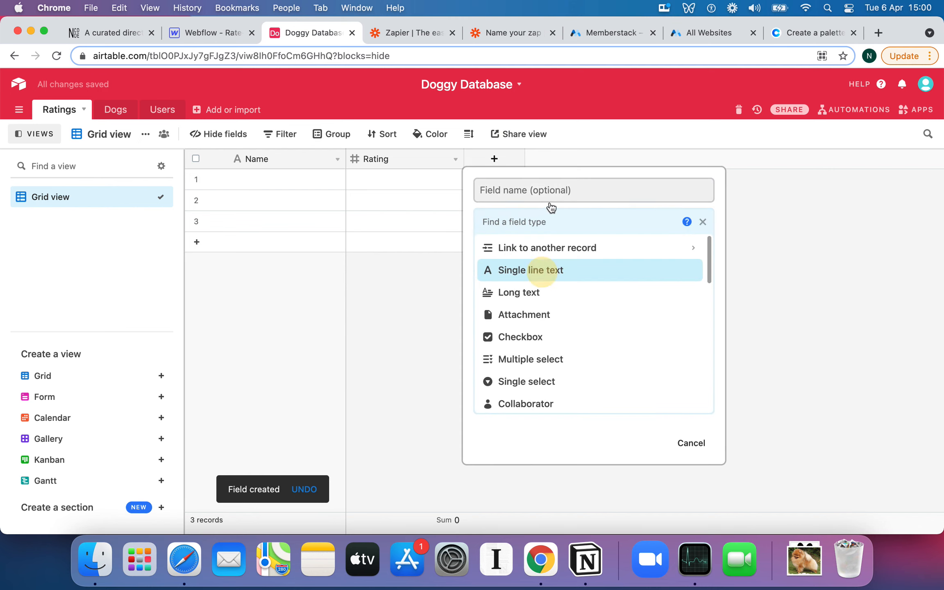
{"action": "left_click", "coordinate": [535, 190]}
{"action": "type", "text": "Do"}
{"action": "key", "text": "BackSpace"}
{"action": "type", "text": "Ra"}
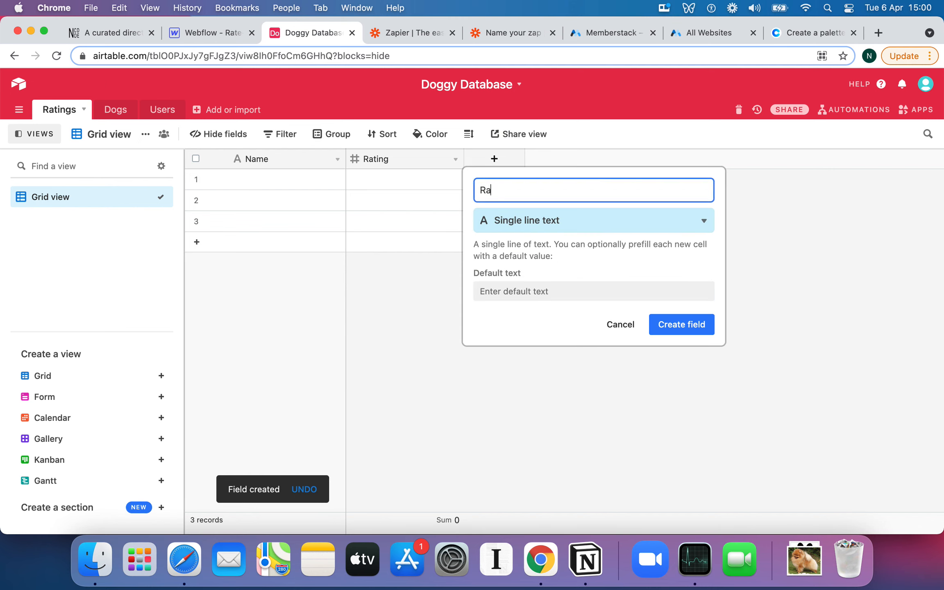
{"action": "type", "text": "ting Comment"}
{"action": "left_click", "coordinate": [688, 330]}
- Add a single line text field named CMS ID after Rating Comment
{"action": "left_click", "coordinate": [612, 160]}
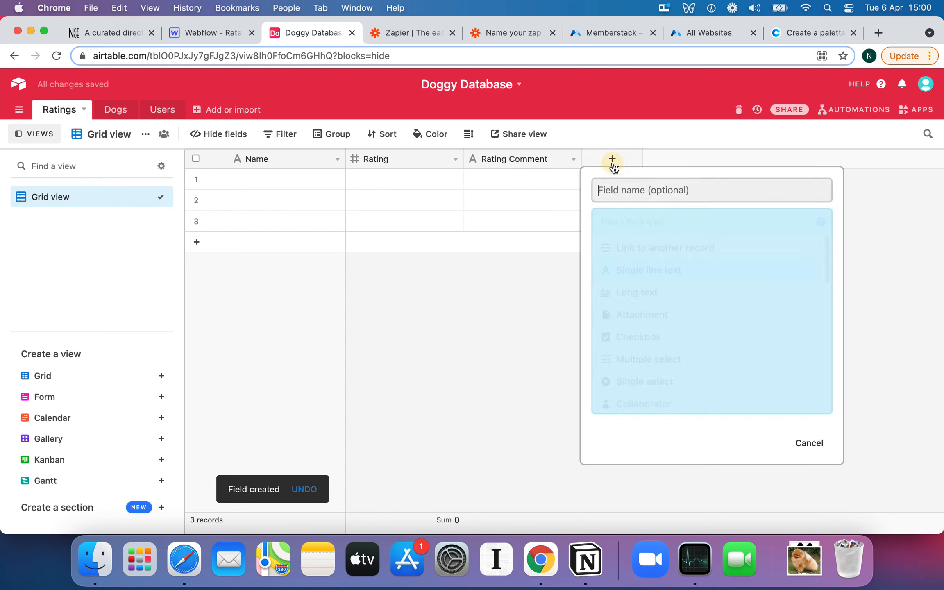
{"action": "left_click", "coordinate": [638, 191]}
{"action": "type", "text": "CMS "}
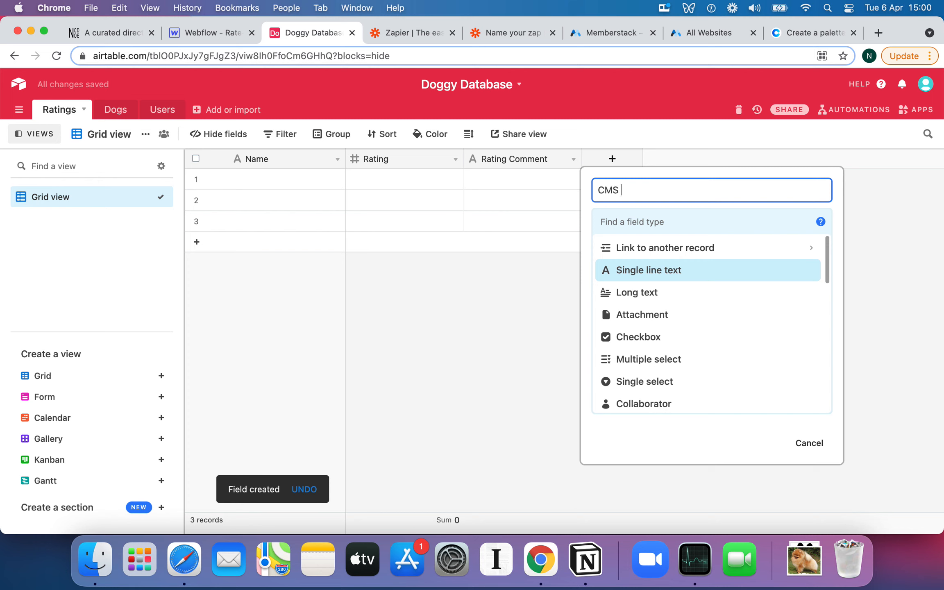
{"action": "type", "text": "ID"}
{"action": "left_click", "coordinate": [694, 273]}
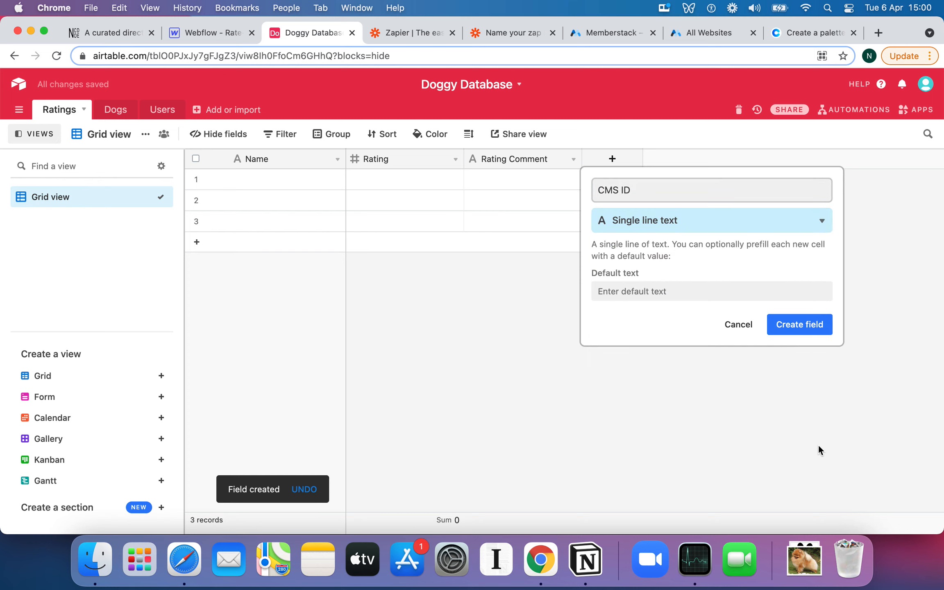
{"action": "left_click", "coordinate": [811, 330]}
- Add a single line text field named User CMS ID after CMS ID
{"action": "left_click", "coordinate": [717, 159]}
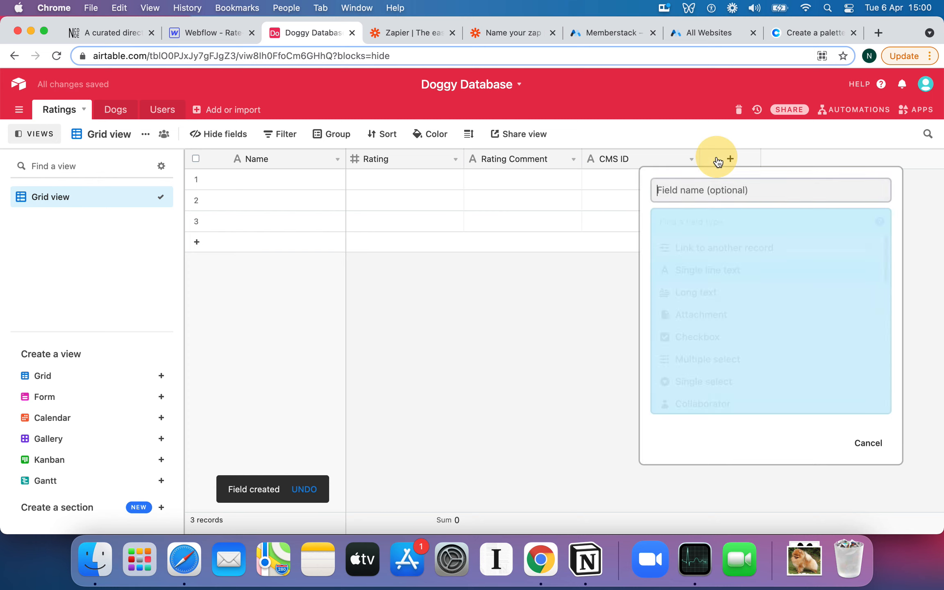
{"action": "type", "text": "User CMS ID"}
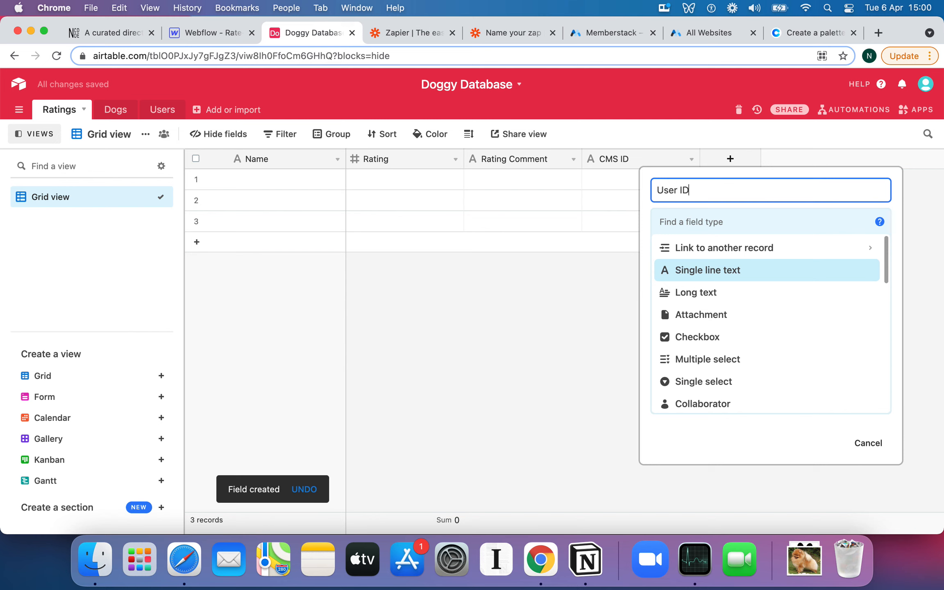
{"action": "key", "text": "BackSpace"}
{"action": "key", "text": "BackSpace"}
{"action": "type", "text": "CMS ID"}
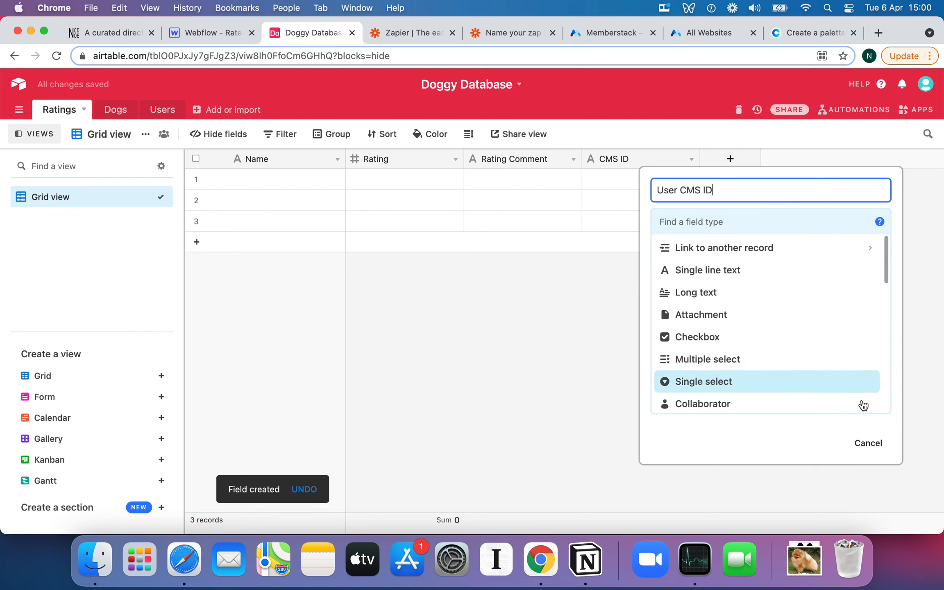
{"action": "left_click", "coordinate": [816, 290]}
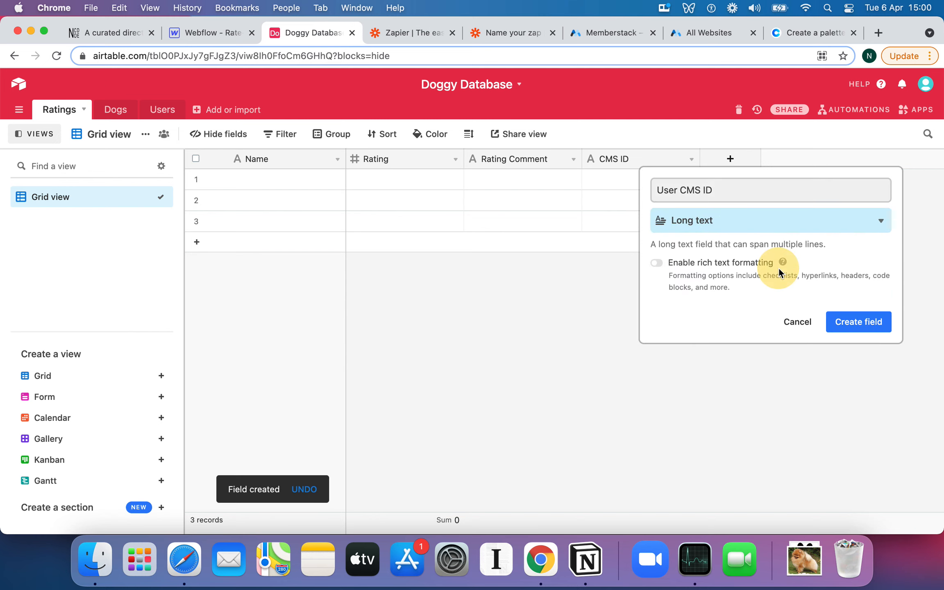
{"action": "left_click", "coordinate": [858, 321]}
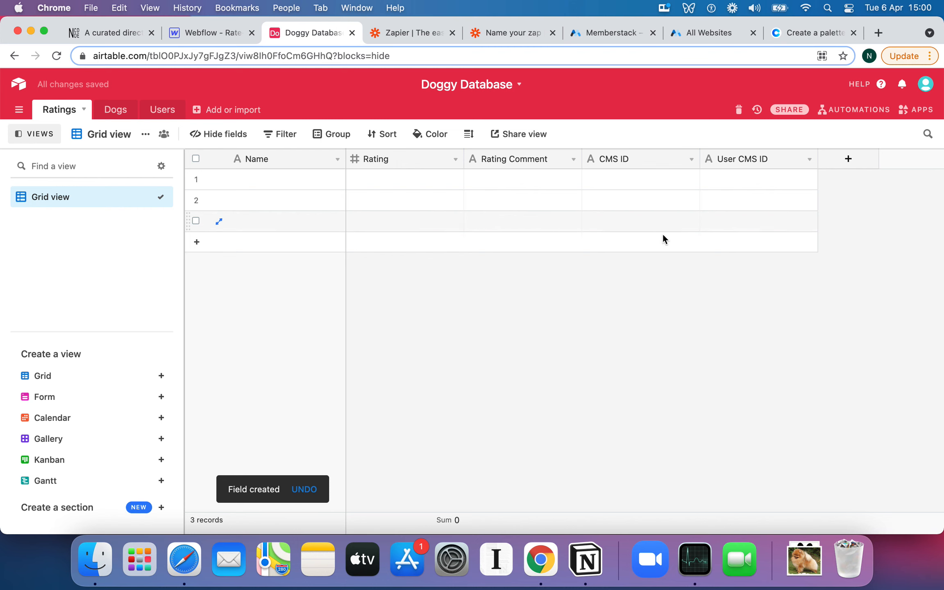
- Add a field named Dog linking to the Dogs table without lookup fields, and place it between Rating Comment and CMS ID
{"action": "left_click", "coordinate": [848, 159]}
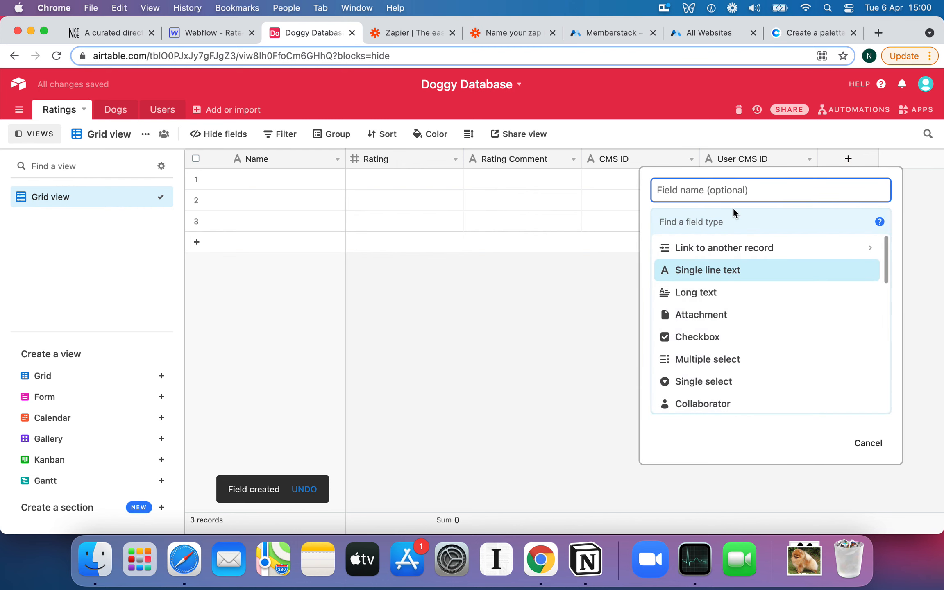
{"action": "type", "text": "Dog"}
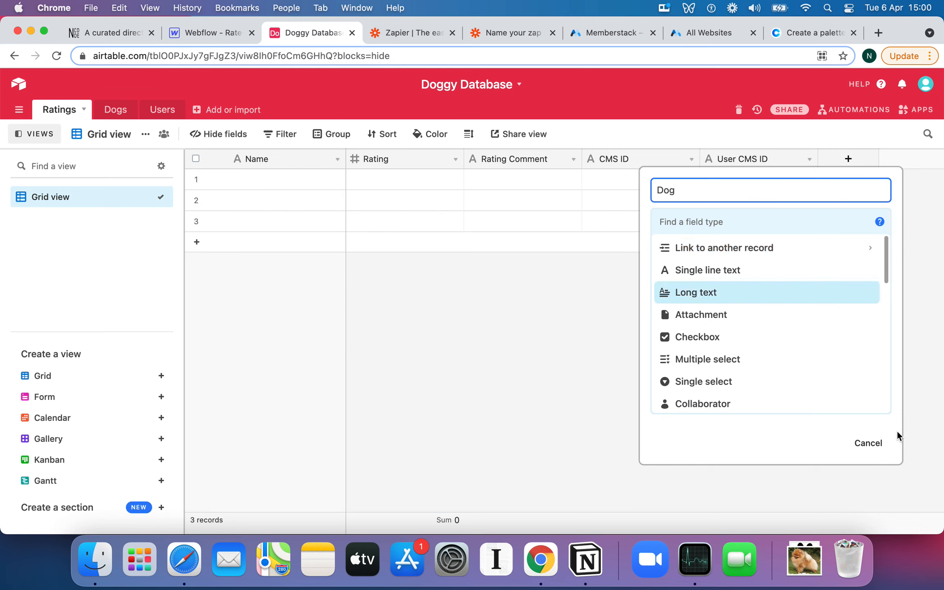
{"action": "scroll", "coordinate": [798, 308], "scroll_direction": "down", "scroll_amount": 4}
{"action": "scroll", "coordinate": [801, 307], "scroll_direction": "down", "scroll_amount": 8}
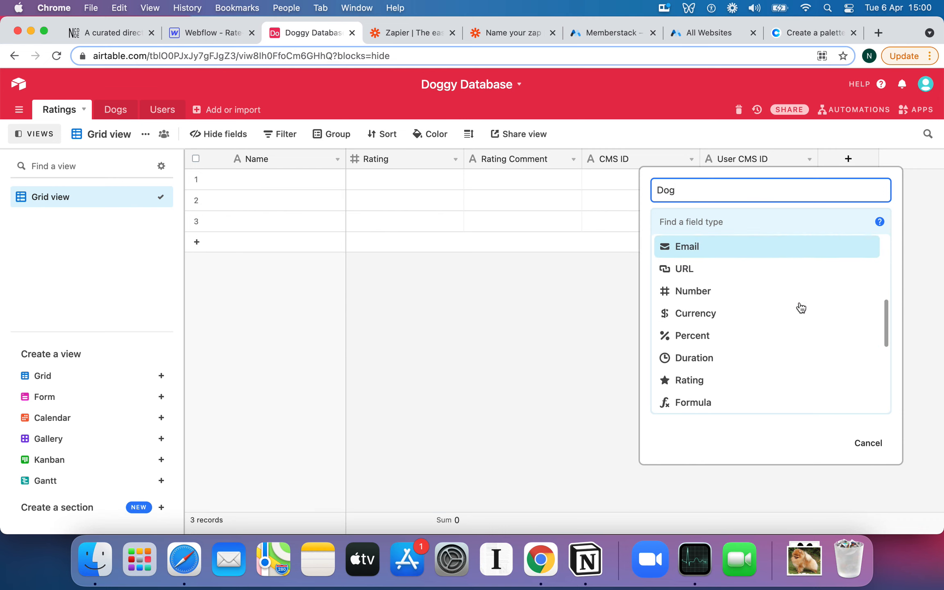
{"action": "scroll", "coordinate": [801, 307], "scroll_direction": "down", "scroll_amount": 3}
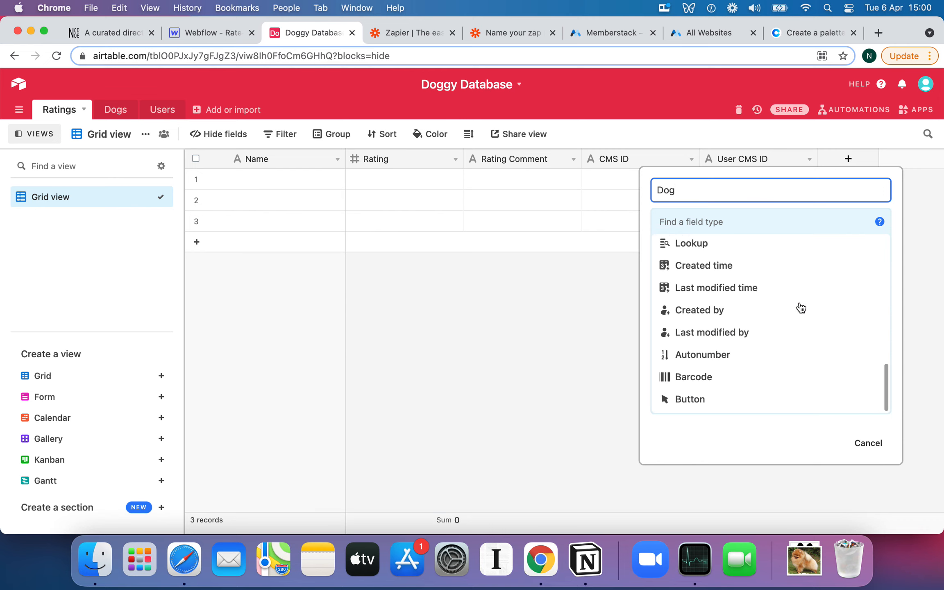
{"action": "scroll", "coordinate": [760, 289], "scroll_direction": "up", "scroll_amount": 6}
{"action": "scroll", "coordinate": [761, 289], "scroll_direction": "up", "scroll_amount": 10}
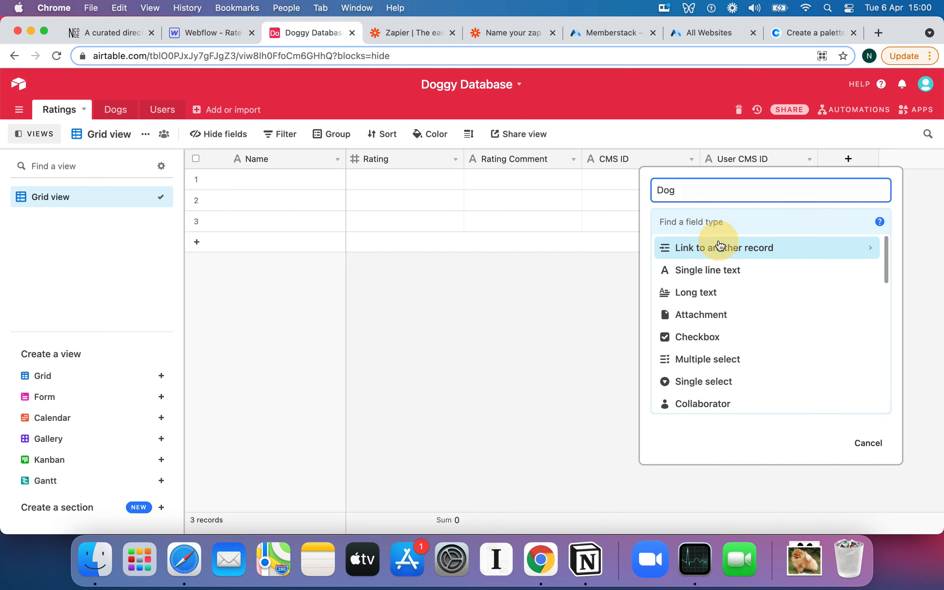
{"action": "left_click", "coordinate": [720, 247]}
{"action": "left_click", "coordinate": [686, 278]}
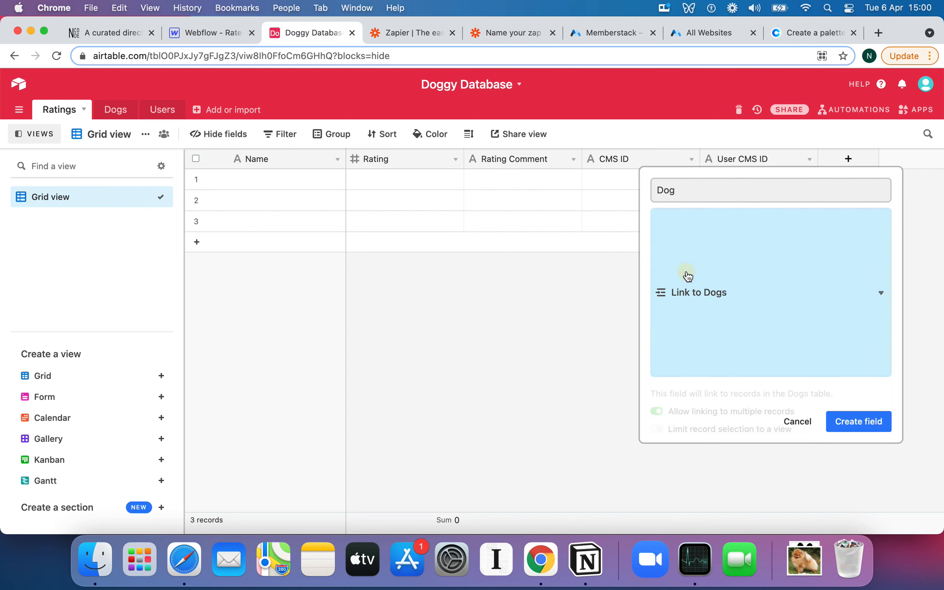
{"action": "left_click", "coordinate": [857, 314]}
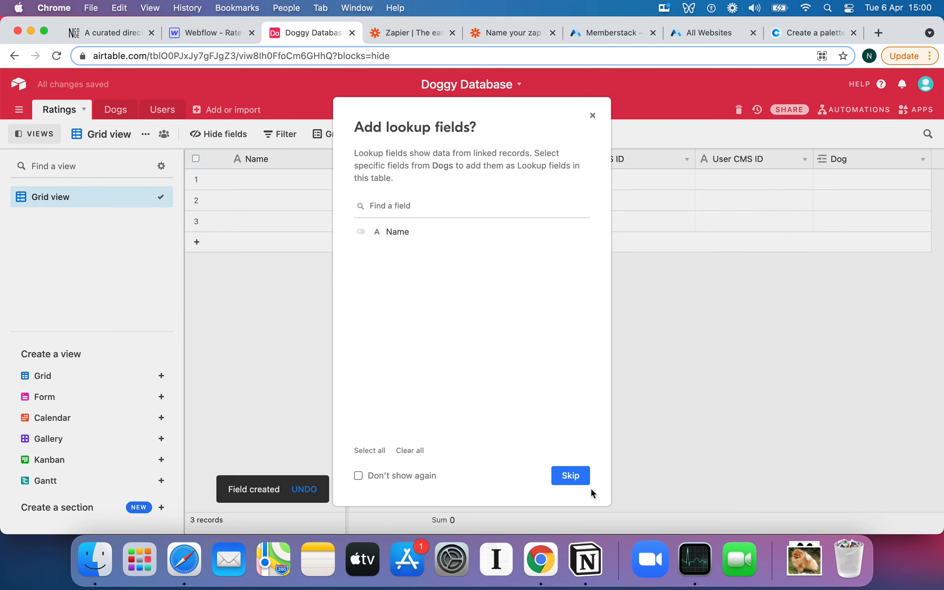
{"action": "left_click", "coordinate": [572, 475]}
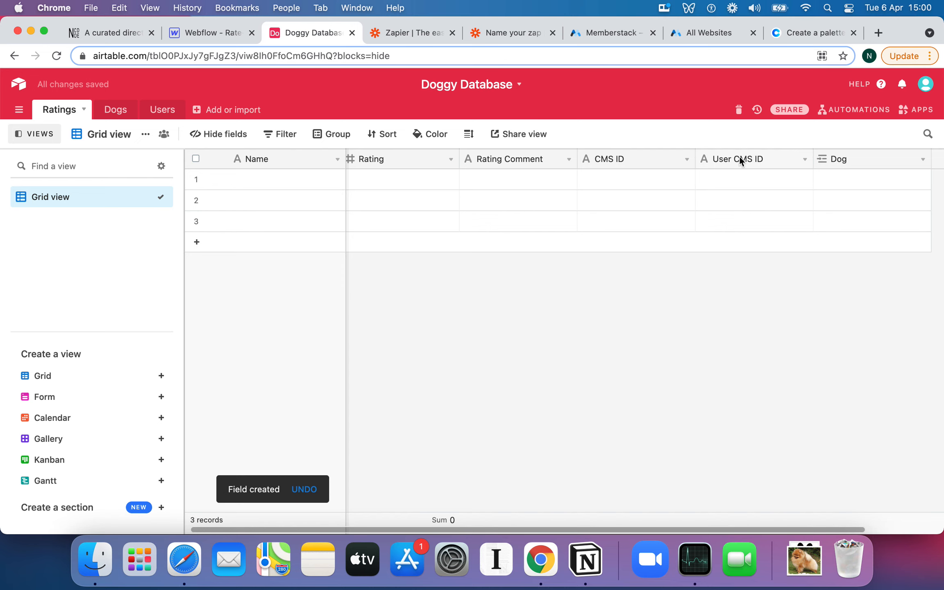
{"action": "left_click_drag", "start_coordinate": [861, 153], "coordinate": [599, 169]}
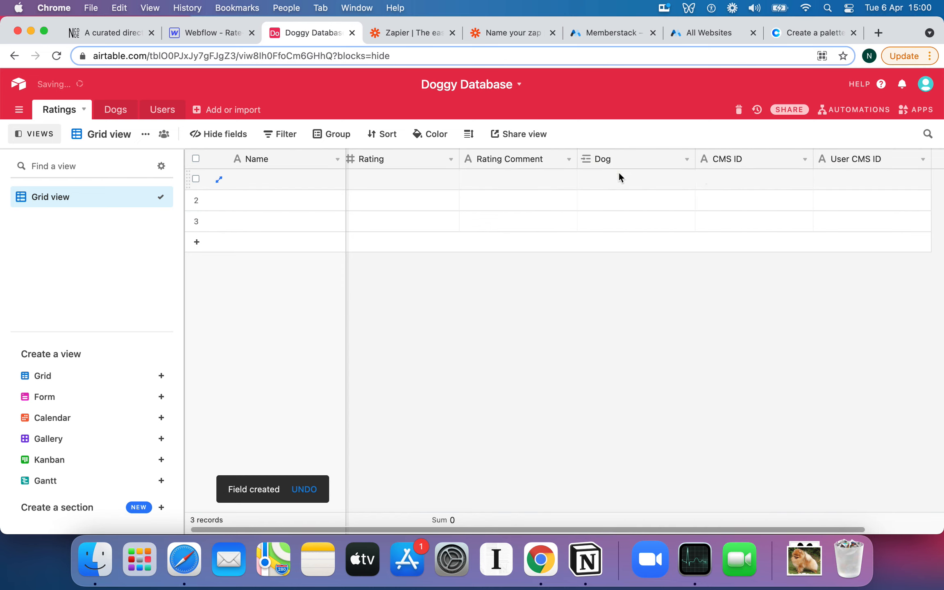
- Change the field type of the primary Name field to Autonumber
{"action": "left_click", "coordinate": [337, 160]}
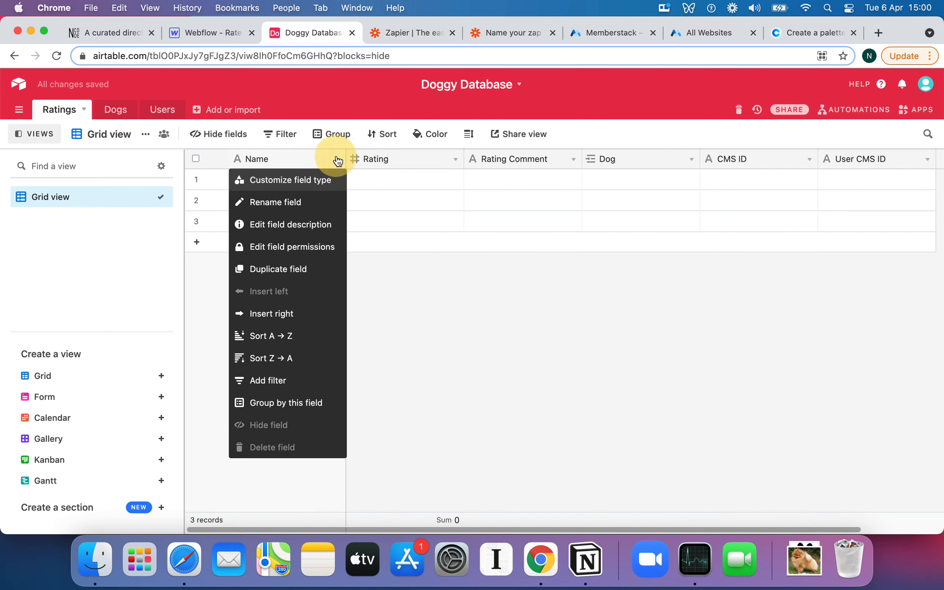
{"action": "left_click", "coordinate": [301, 184]}
{"action": "left_click", "coordinate": [346, 263]}
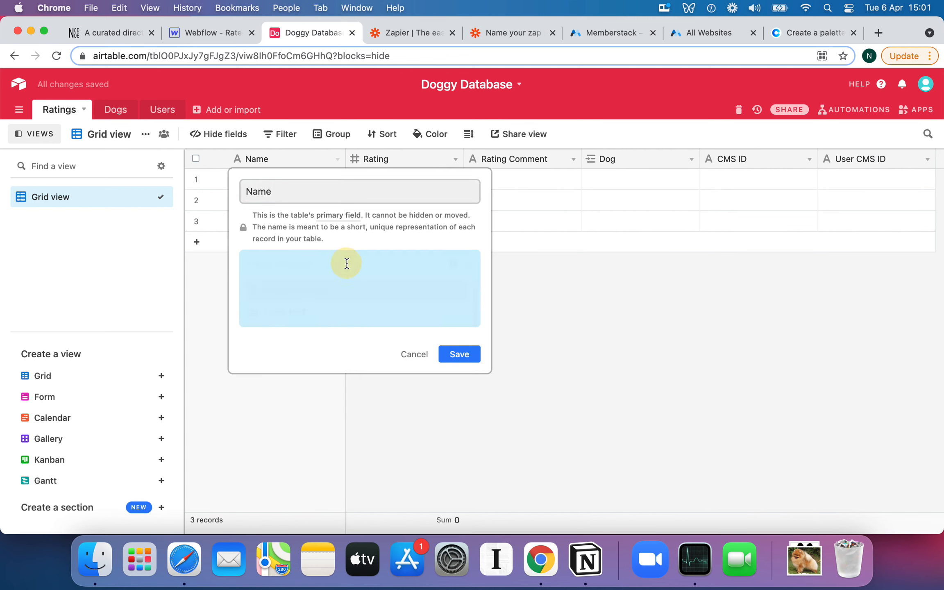
{"action": "scroll", "coordinate": [330, 329], "scroll_direction": "down", "scroll_amount": 5}
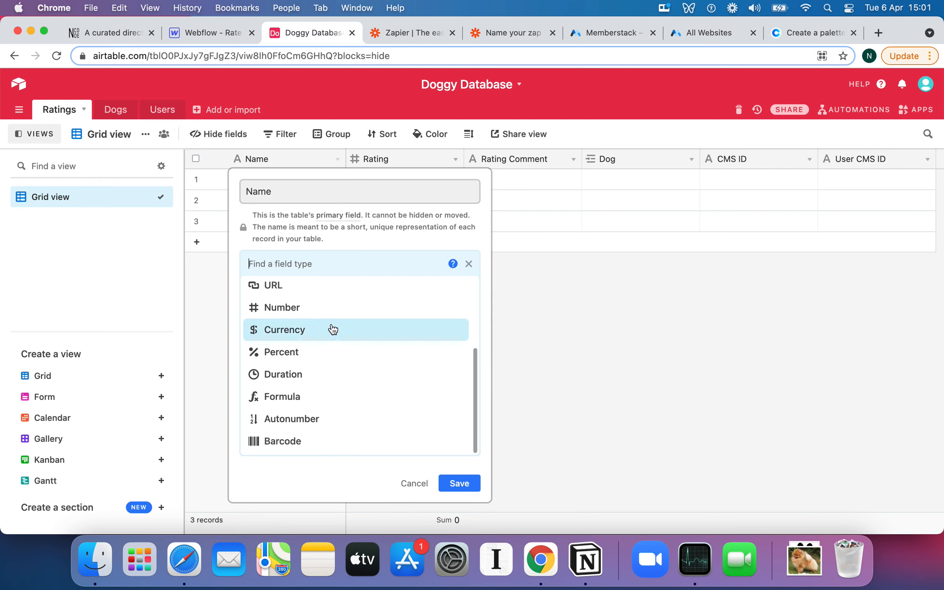
{"action": "left_click", "coordinate": [301, 417]}
{"action": "left_click", "coordinate": [457, 314]}
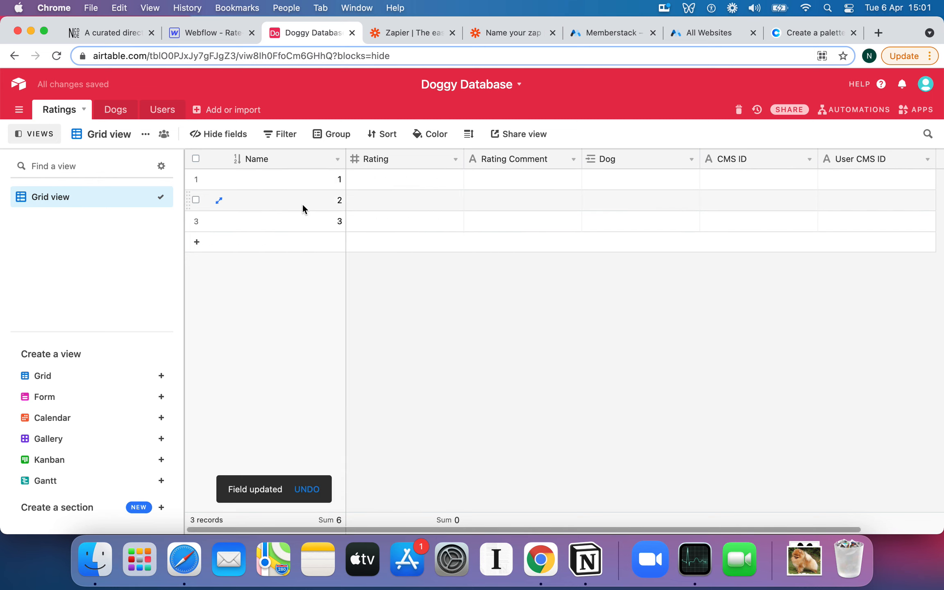
- Add two new empty records at the end of the Ratings table
{"action": "left_click", "coordinate": [286, 246]}
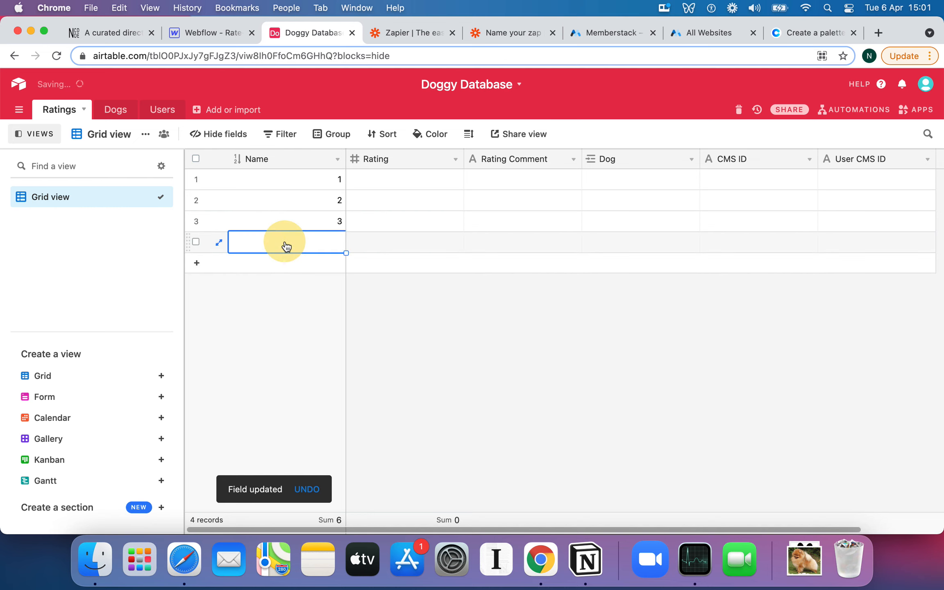
{"action": "left_click", "coordinate": [310, 285]}
{"action": "left_click", "coordinate": [307, 266]}
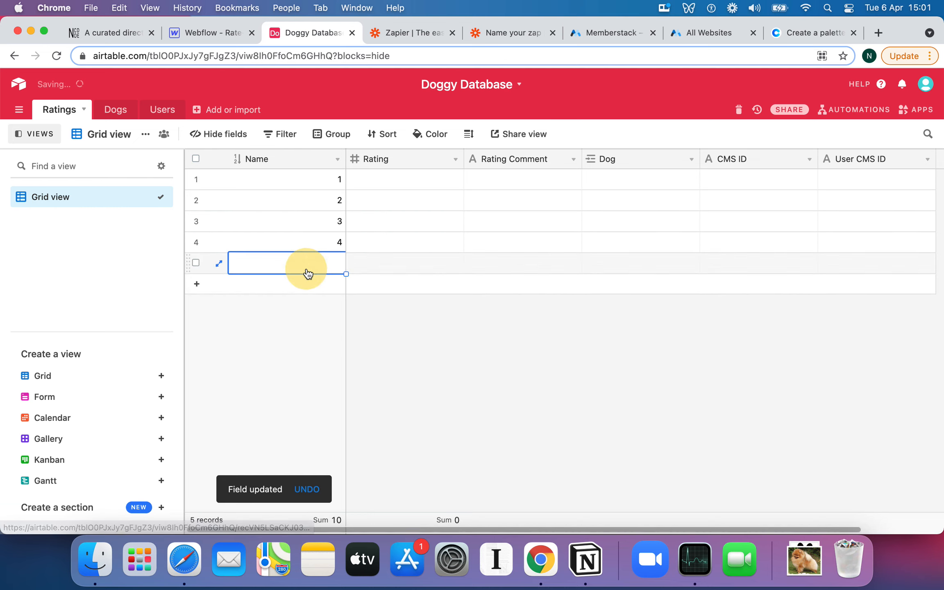
{"action": "left_click", "coordinate": [326, 304]}
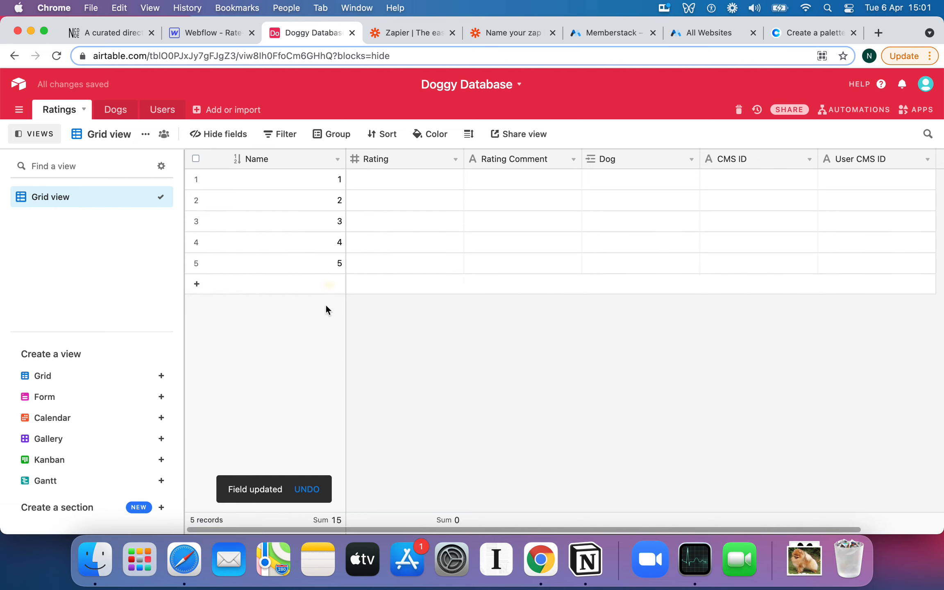
- Delete all the empty records from the Ratings table
{"action": "left_click", "coordinate": [195, 158]}
{"action": "right_click", "coordinate": [211, 184]}
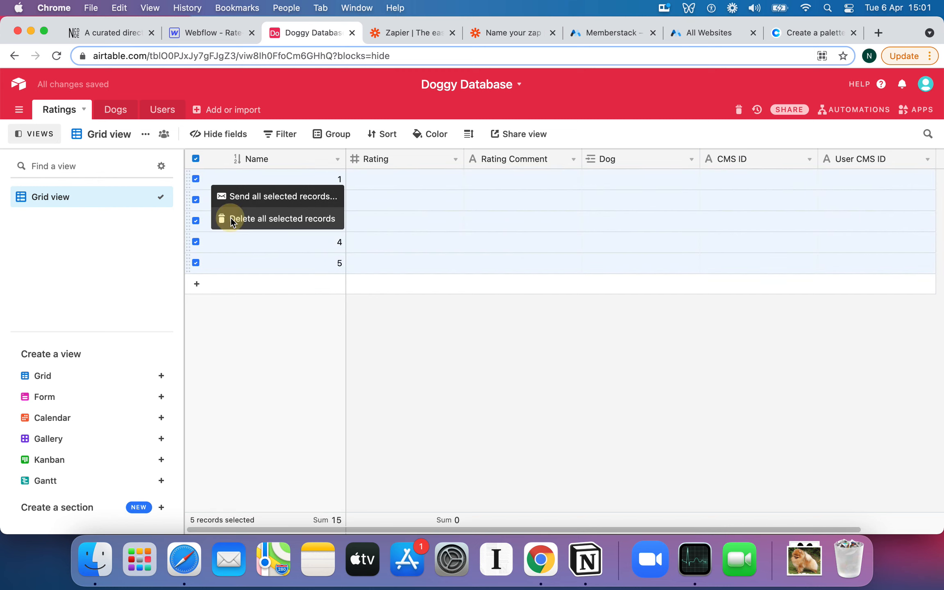
{"action": "left_click", "coordinate": [230, 217]}
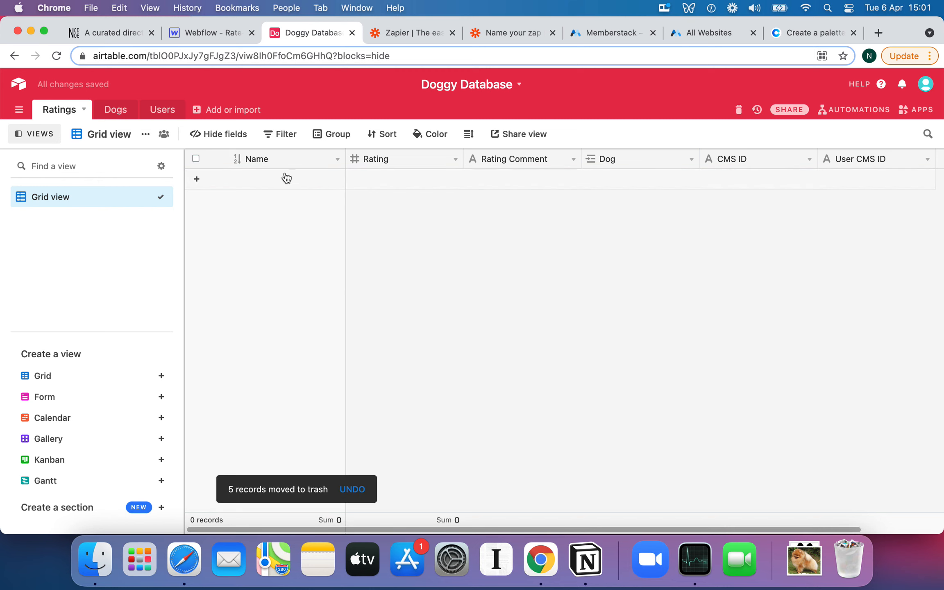
- Rename the primary Name field of the Ratings table to ID
{"action": "left_click", "coordinate": [341, 157]}
{"action": "left_click", "coordinate": [338, 159]}
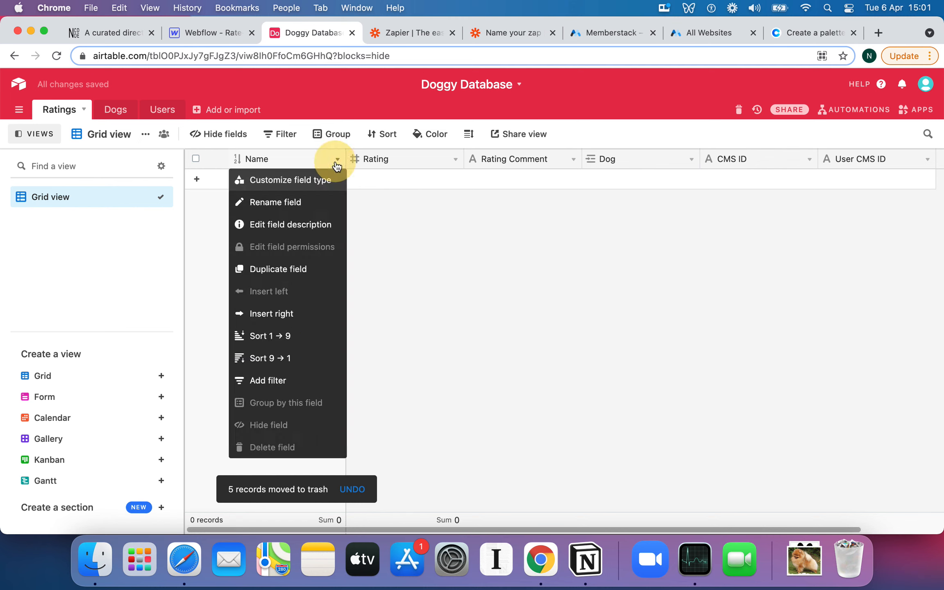
{"action": "left_click", "coordinate": [297, 203]}
{"action": "type", "text": "ID"}
{"action": "key", "text": "Return"}
- Add a record to the Ratings table with rating 5 and the rating comment "That dog is so fluffy"
{"action": "left_click", "coordinate": [300, 180]}
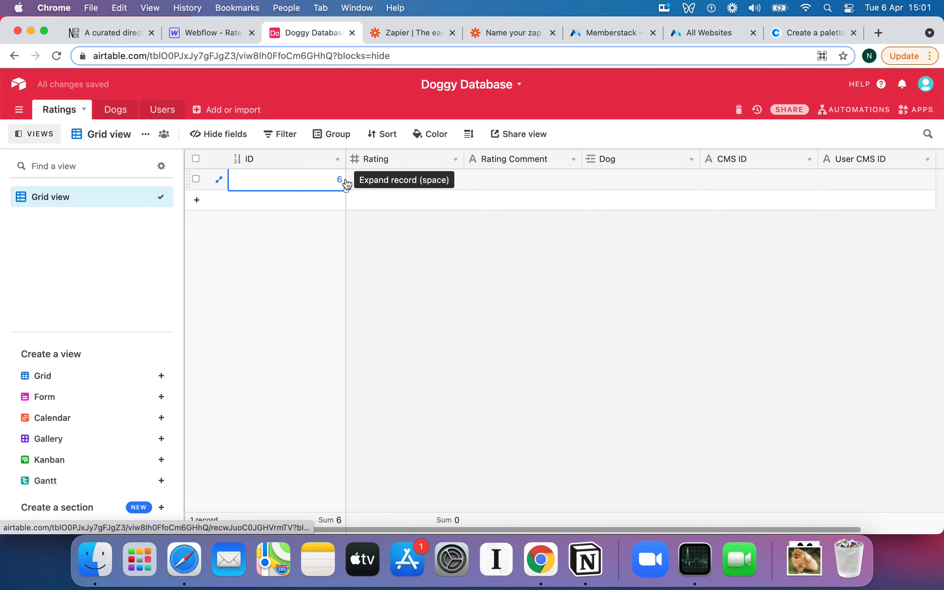
{"action": "left_click", "coordinate": [368, 182]}
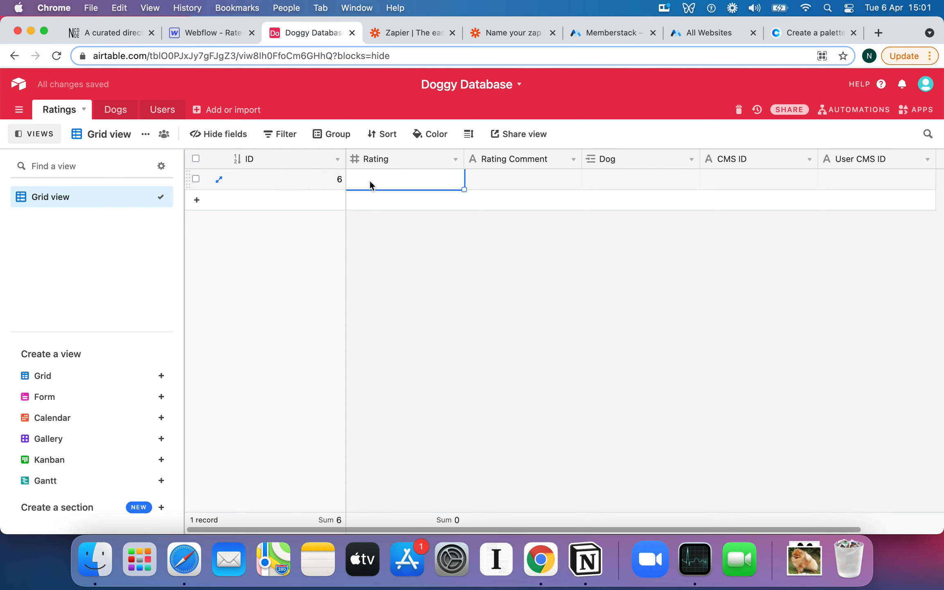
{"action": "type", "text": "5"}
{"action": "key", "text": "Tab"}
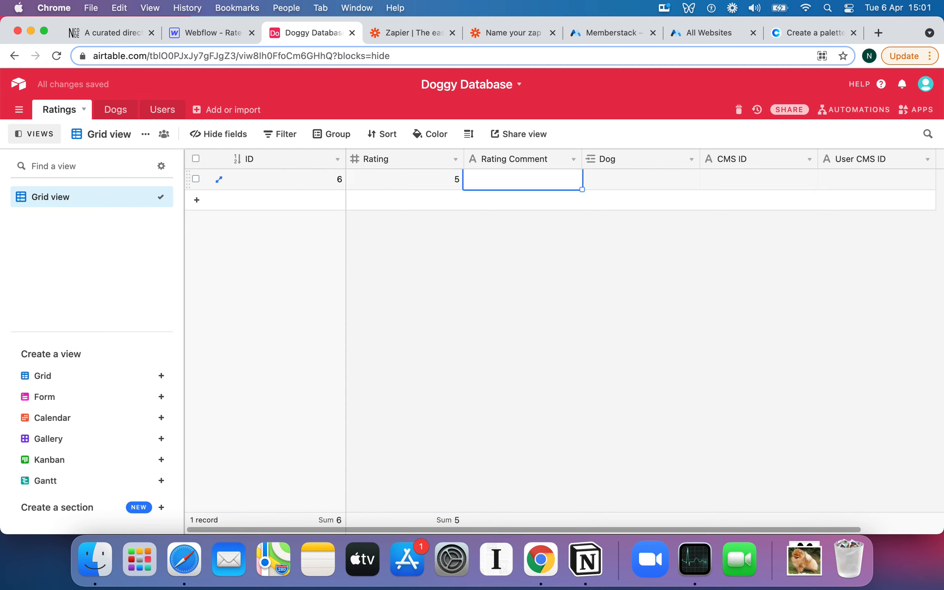
{"action": "type", "text": "Th"}
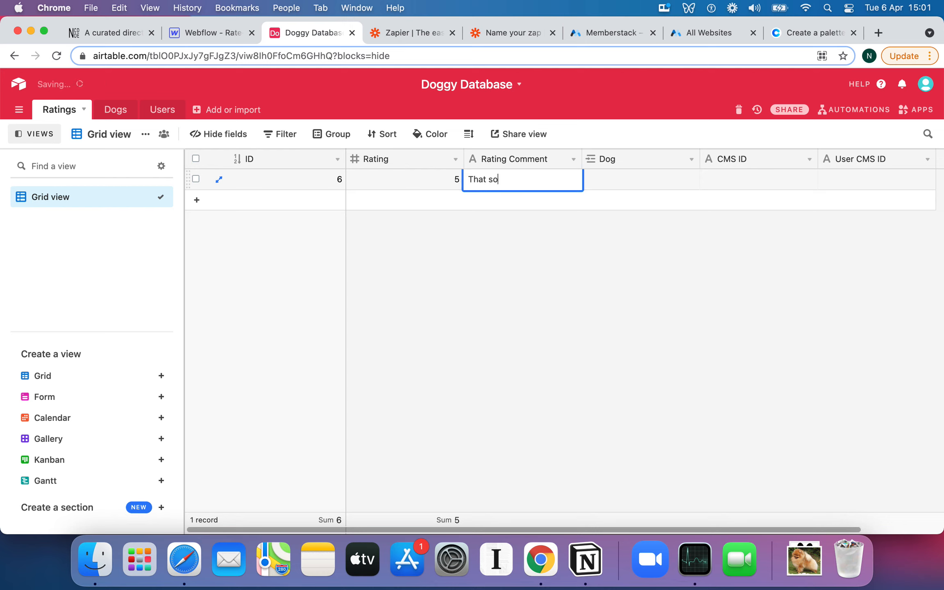
{"action": "type", "text": "at dog is so fluffy"}
{"action": "key", "text": "Tab"}
{"action": "key", "text": "Tab"}
{"action": "key", "text": "Tab"}
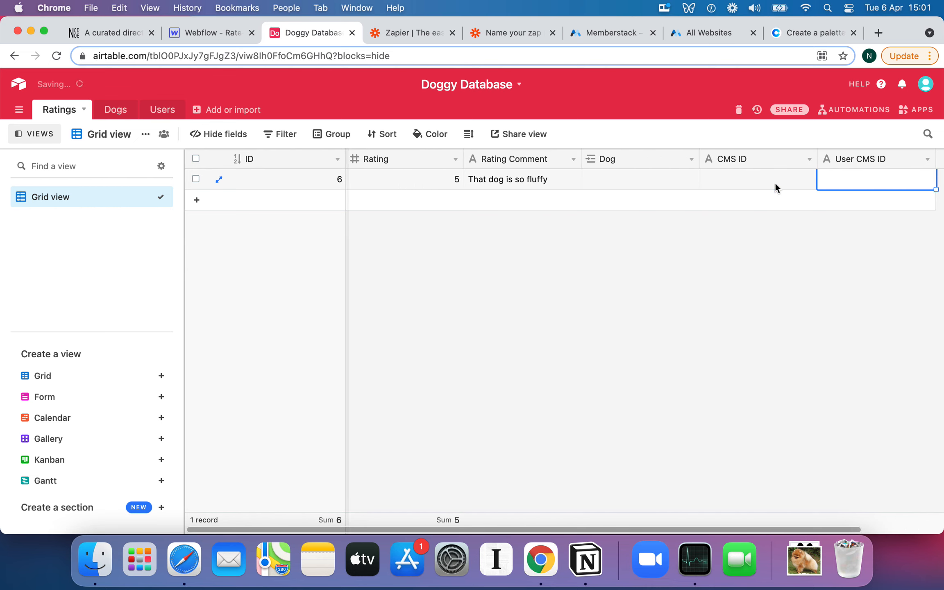
{"action": "left_click", "coordinate": [120, 113]}
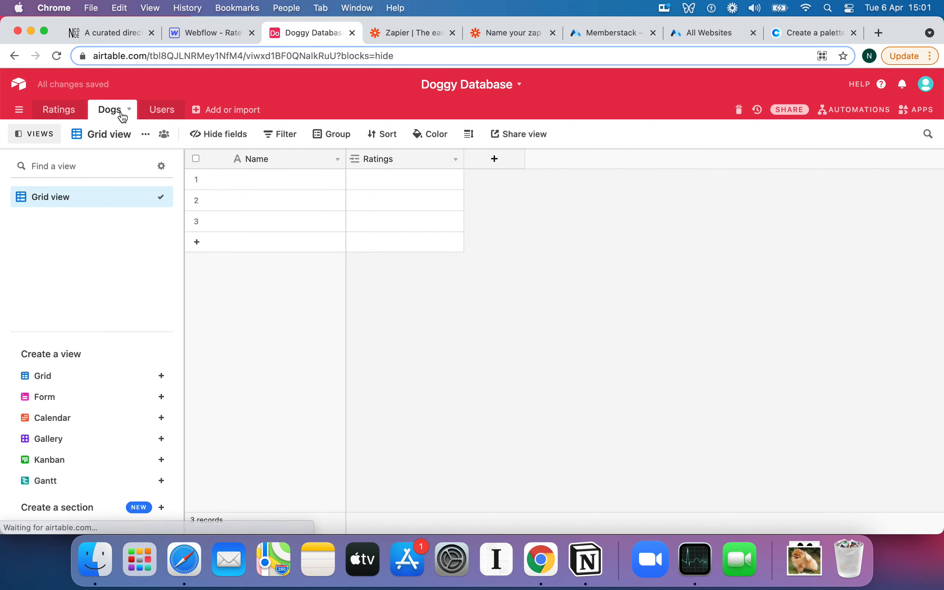
{"action": "left_click", "coordinate": [271, 184]}
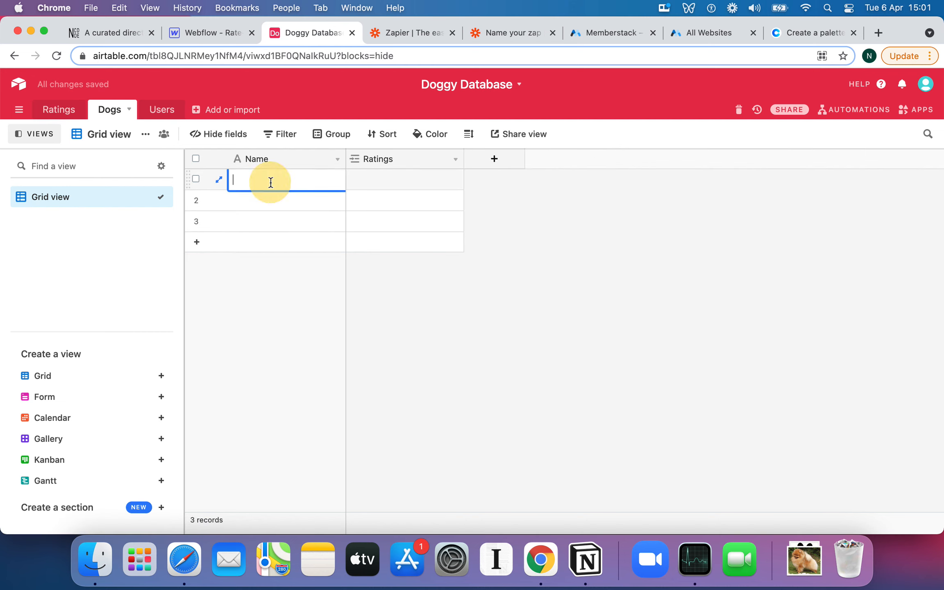
{"action": "left_click", "coordinate": [456, 162]}
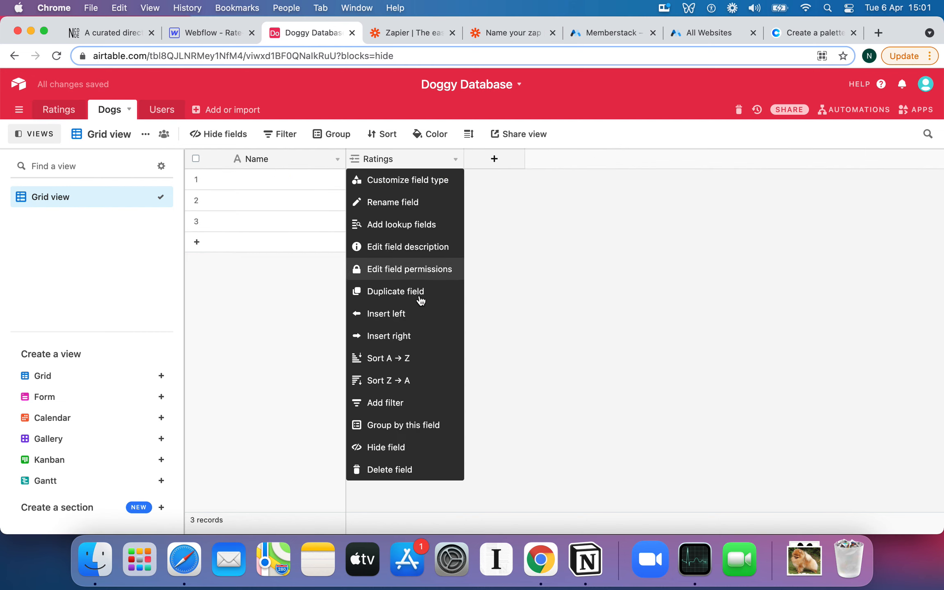
{"action": "left_click", "coordinate": [390, 470]}
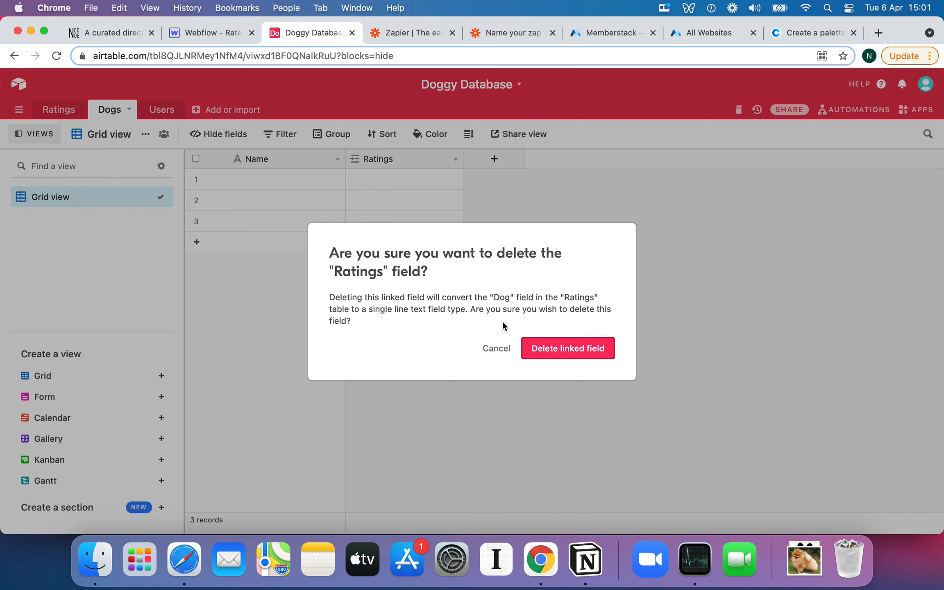
{"action": "left_click", "coordinate": [496, 348]}
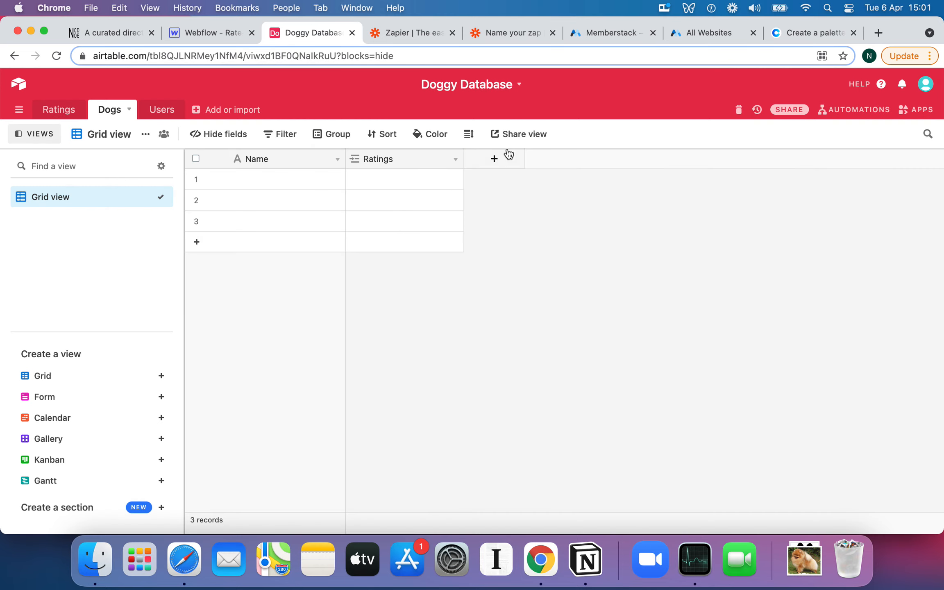
{"action": "left_click", "coordinate": [400, 180]}
{"action": "left_click", "coordinate": [397, 204]}
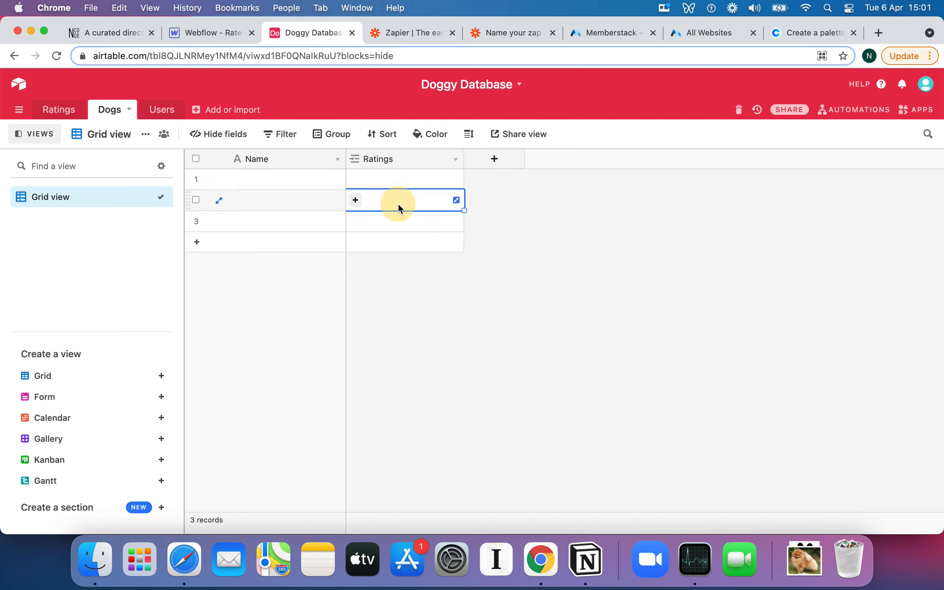
{"action": "left_click", "coordinate": [495, 160]}
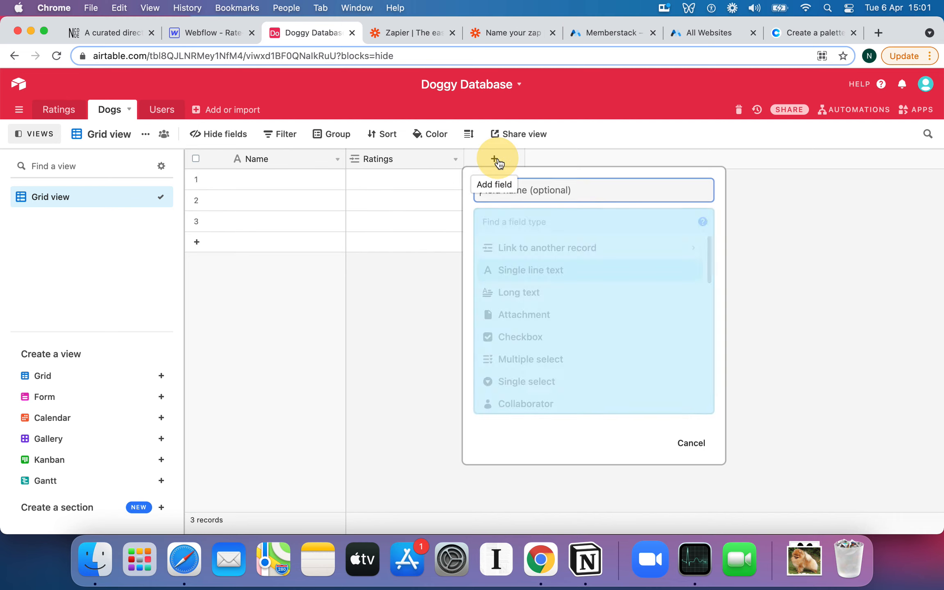
{"action": "left_click", "coordinate": [392, 208]}
{"action": "left_click", "coordinate": [404, 196]}
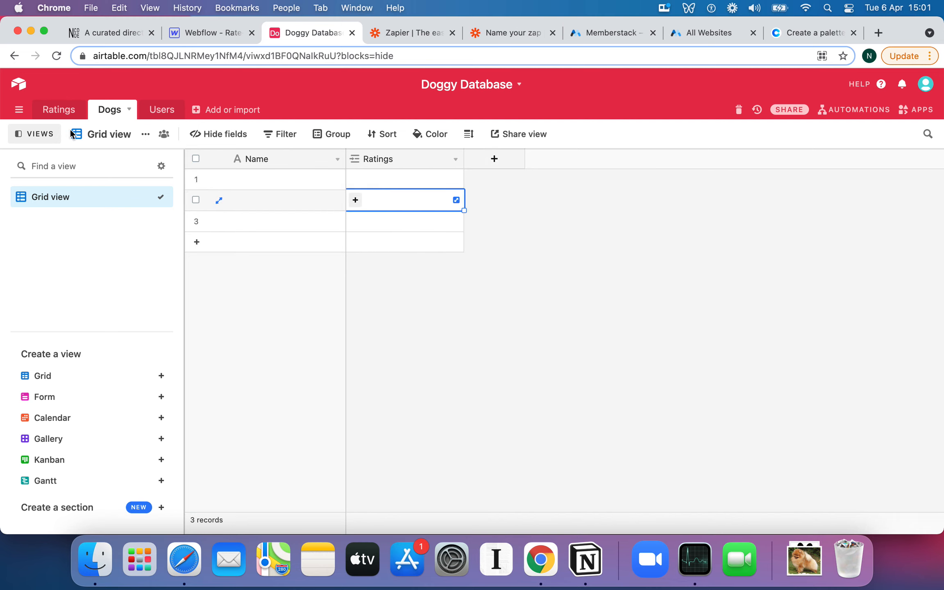
{"action": "left_click", "coordinate": [57, 110]}
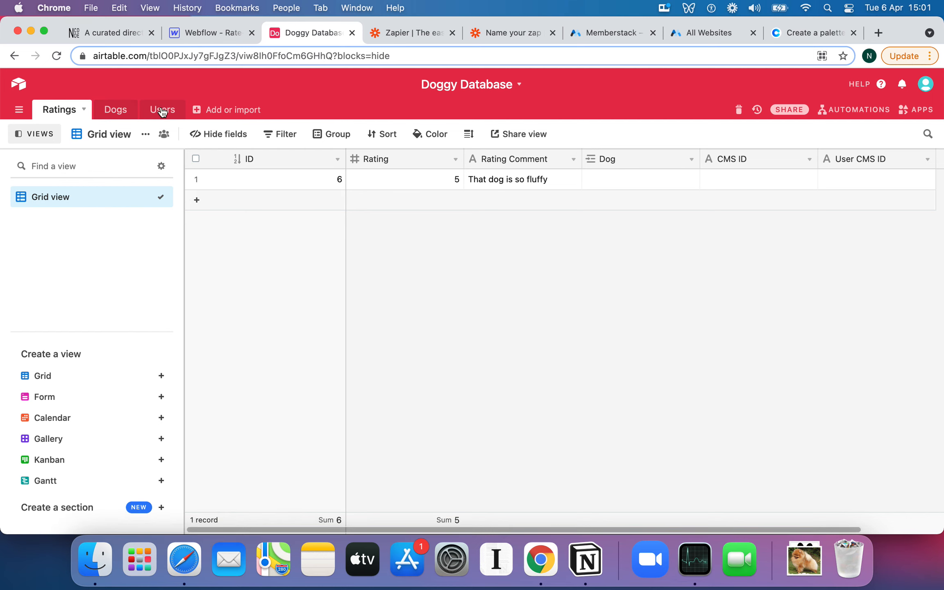
- Add a number field named Total Rating Count in Integer format to the Dogs table
{"action": "left_click", "coordinate": [116, 110]}
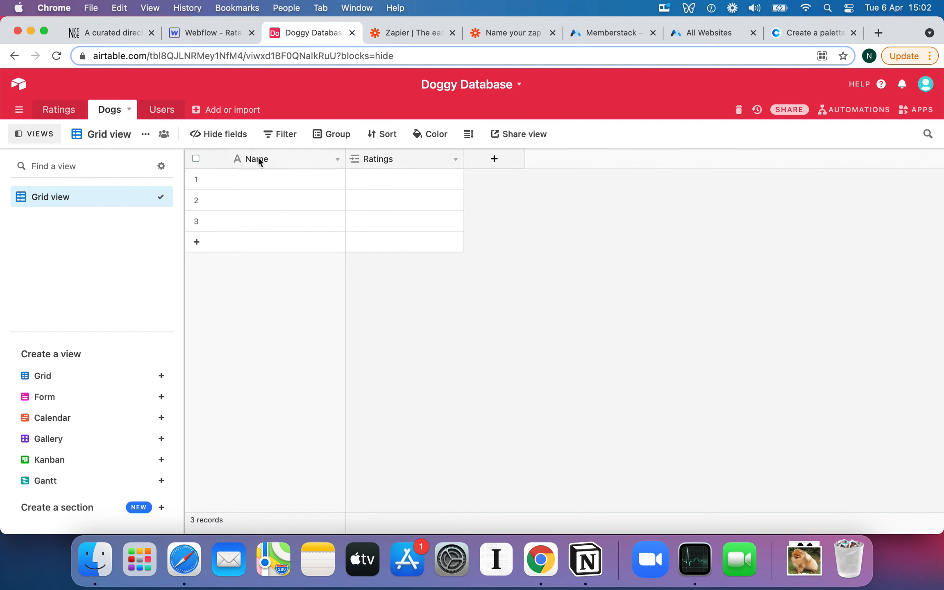
{"action": "left_click", "coordinate": [493, 160]}
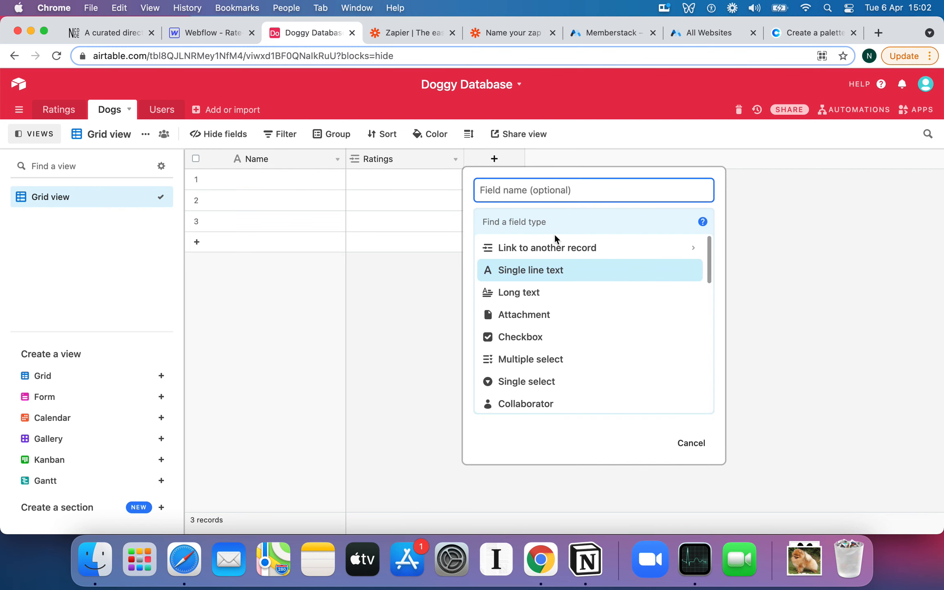
{"action": "scroll", "coordinate": [637, 352], "scroll_direction": "down", "scroll_amount": 1}
{"action": "scroll", "coordinate": [637, 352], "scroll_direction": "up", "scroll_amount": 1}
{"action": "type", "text": "Total"}
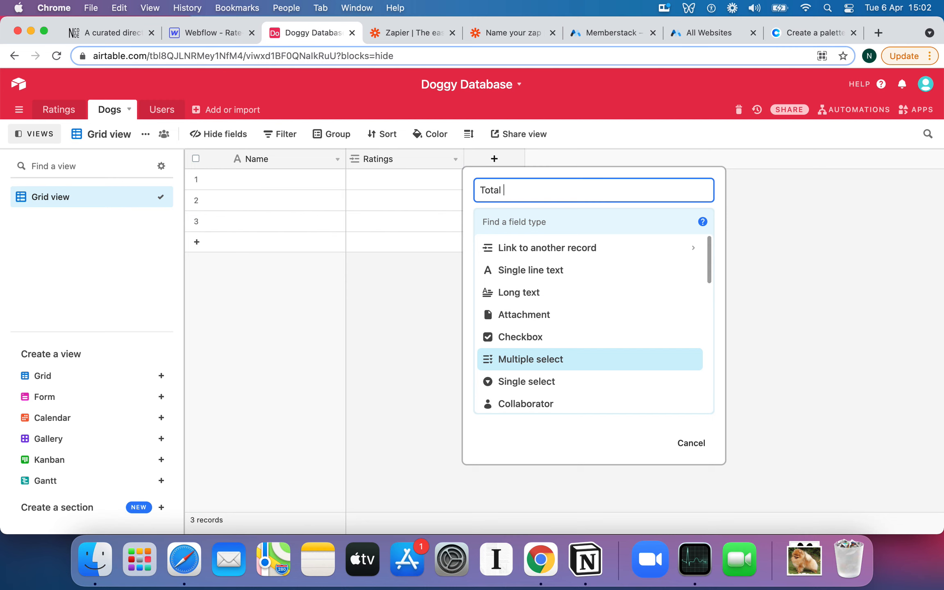
{"action": "type", "text": " Rating Count"}
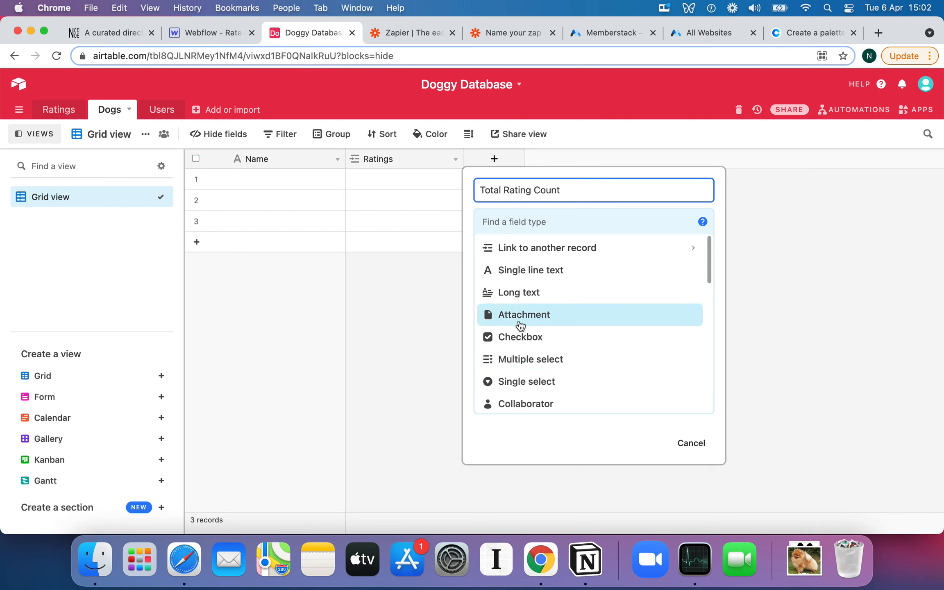
{"action": "scroll", "coordinate": [513, 382], "scroll_direction": "down", "scroll_amount": 3}
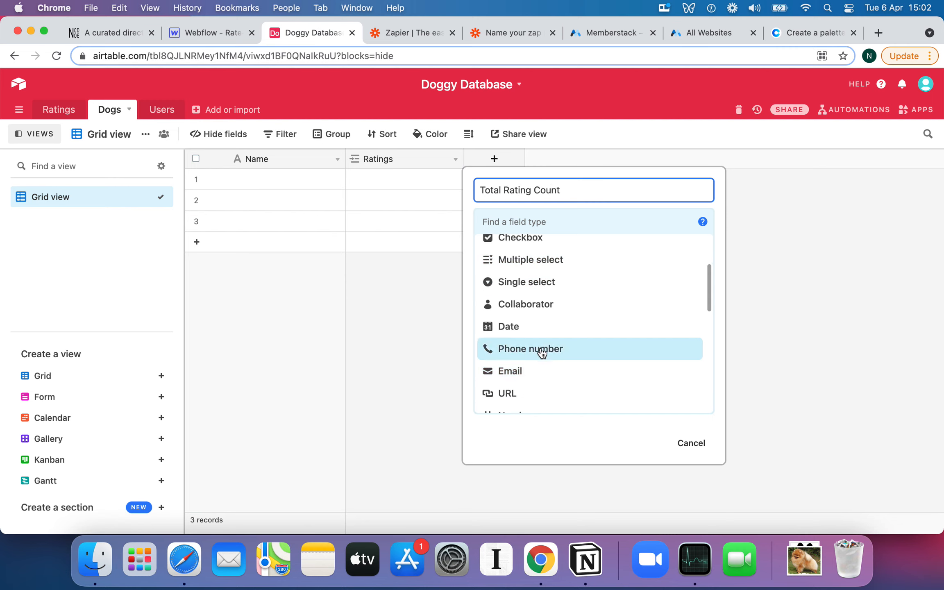
{"action": "scroll", "coordinate": [542, 353], "scroll_direction": "down", "scroll_amount": 2}
{"action": "left_click", "coordinate": [531, 326]}
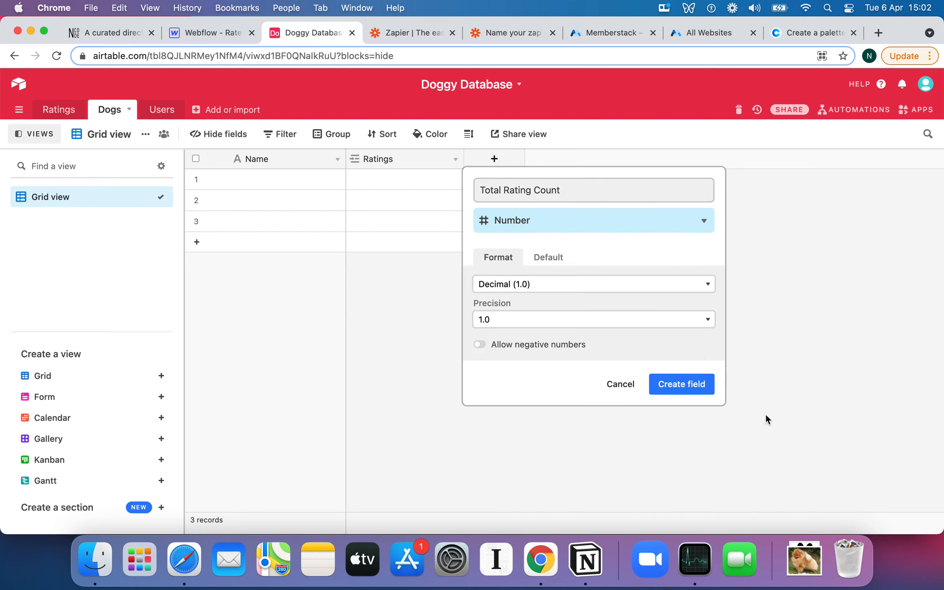
{"action": "left_click", "coordinate": [556, 322]}
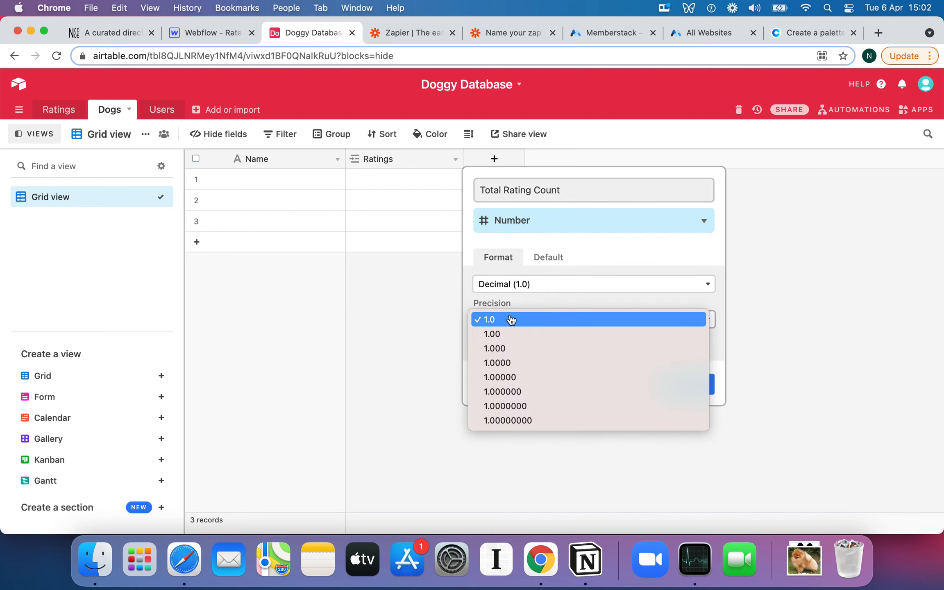
{"action": "left_click", "coordinate": [519, 284]}
{"action": "left_click", "coordinate": [516, 288]}
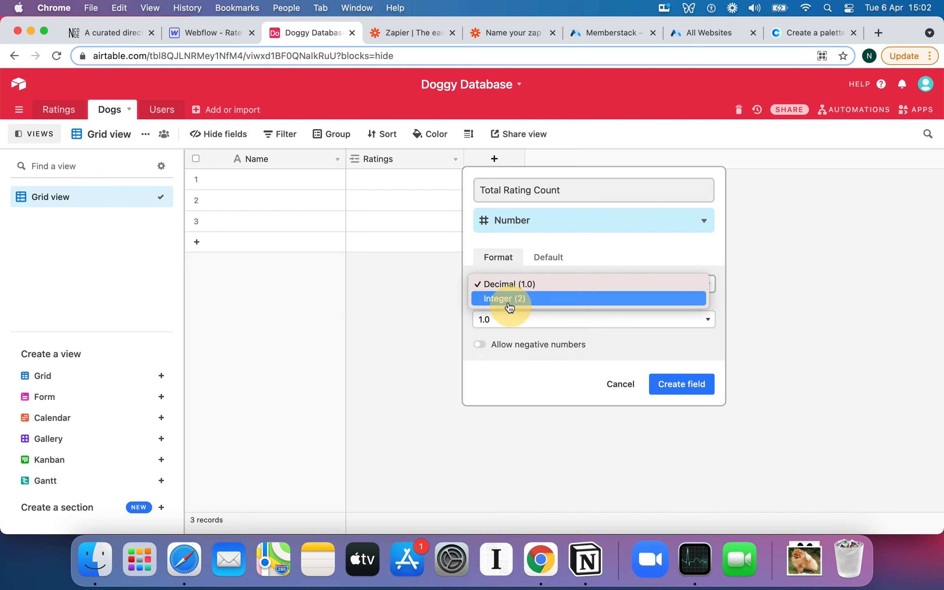
{"action": "left_click", "coordinate": [504, 301]}
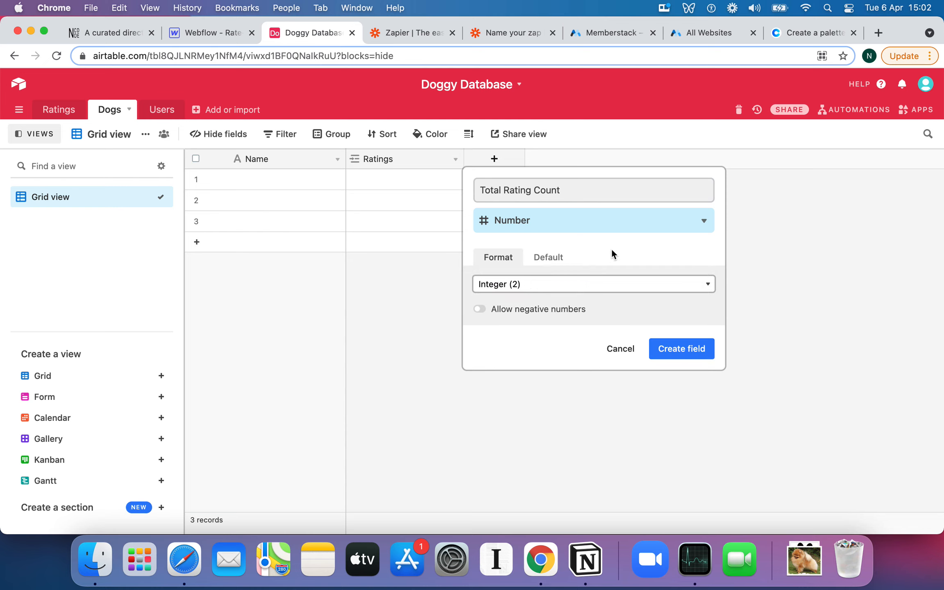
{"action": "left_click", "coordinate": [689, 354]}
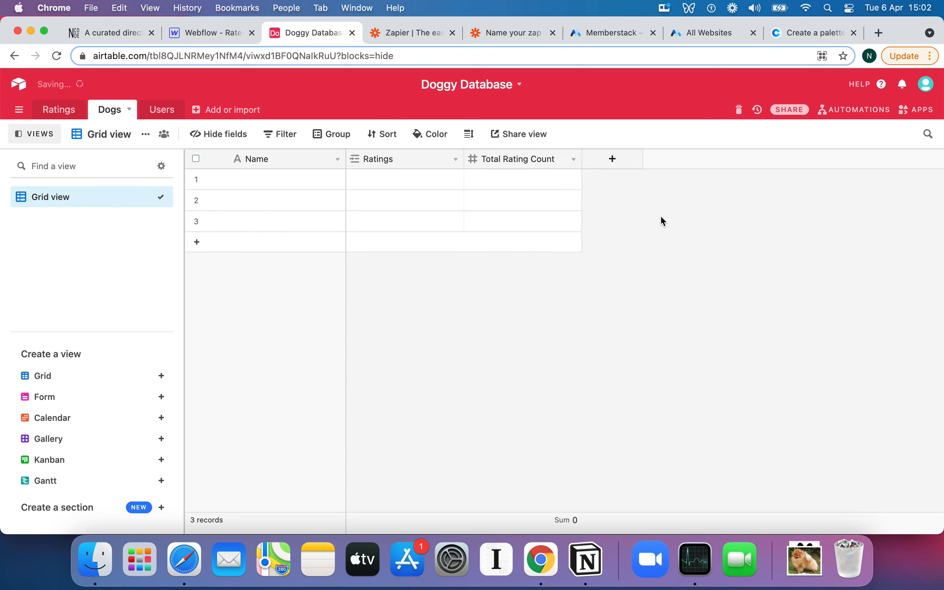
- Fill the first Dogs record with the name Milka, a total rating count of 0 and the breed Samoyed
{"action": "double_click", "coordinate": [297, 173]}
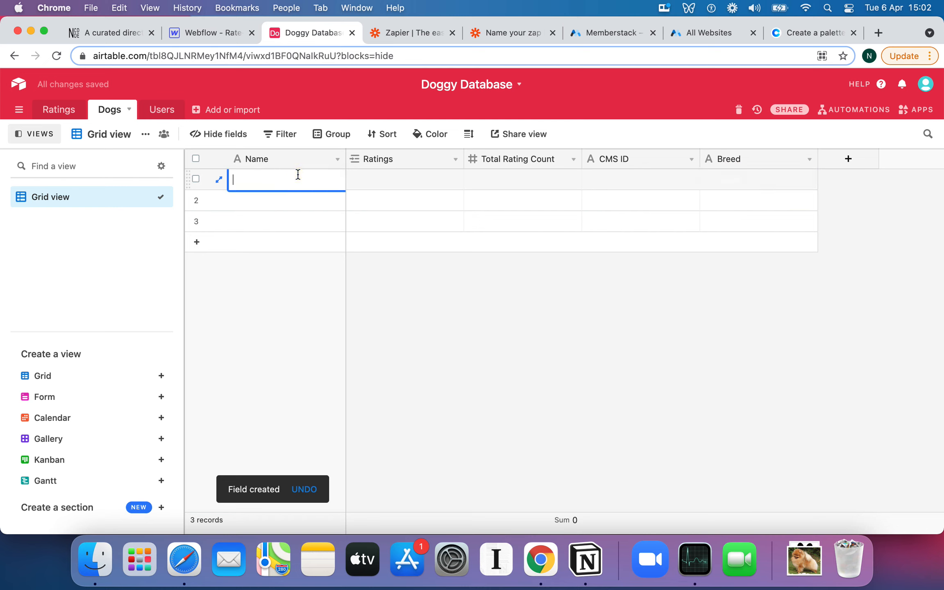
{"action": "type", "text": "Milka"}
{"action": "key", "text": "Tab"}
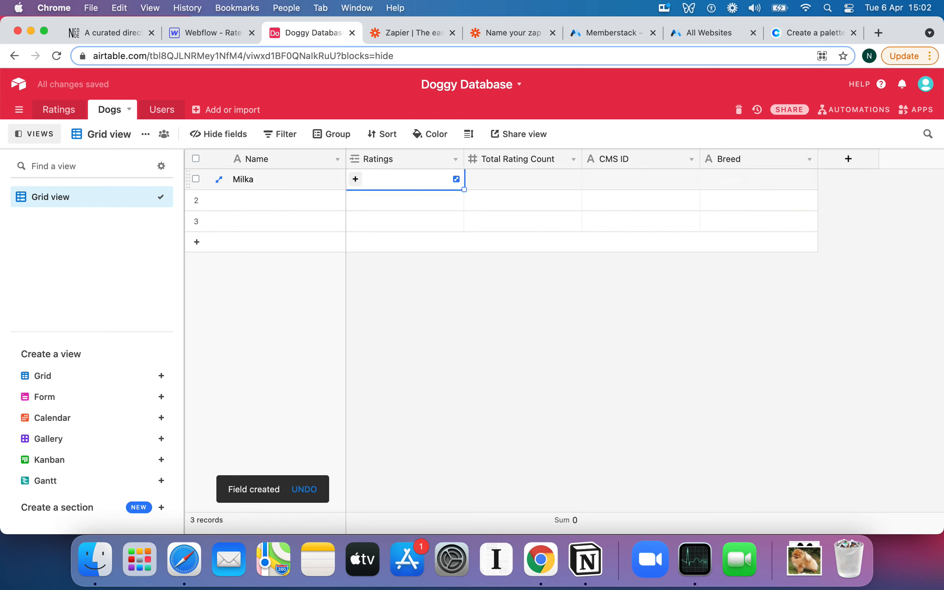
{"action": "left_click", "coordinate": [540, 178]}
{"action": "type", "text": "0"}
{"action": "left_click", "coordinate": [727, 189]}
{"action": "type", "text": "Samoyed"}
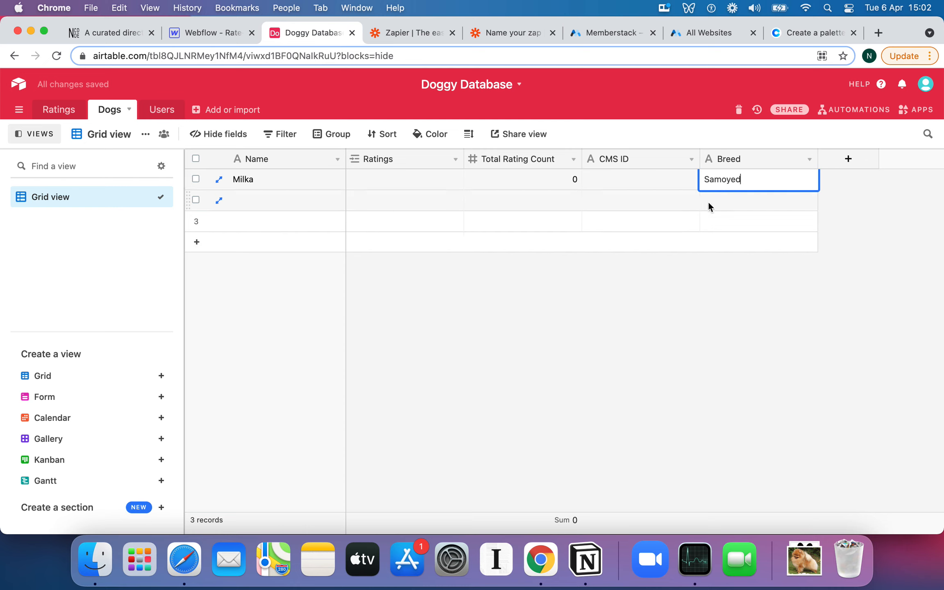
- Fill the second Dogs record with the name Honey Bee, a total rating count of 0 and the breed Pug
{"action": "left_click", "coordinate": [294, 198]}
{"action": "type", "text": "Honey Bee"}
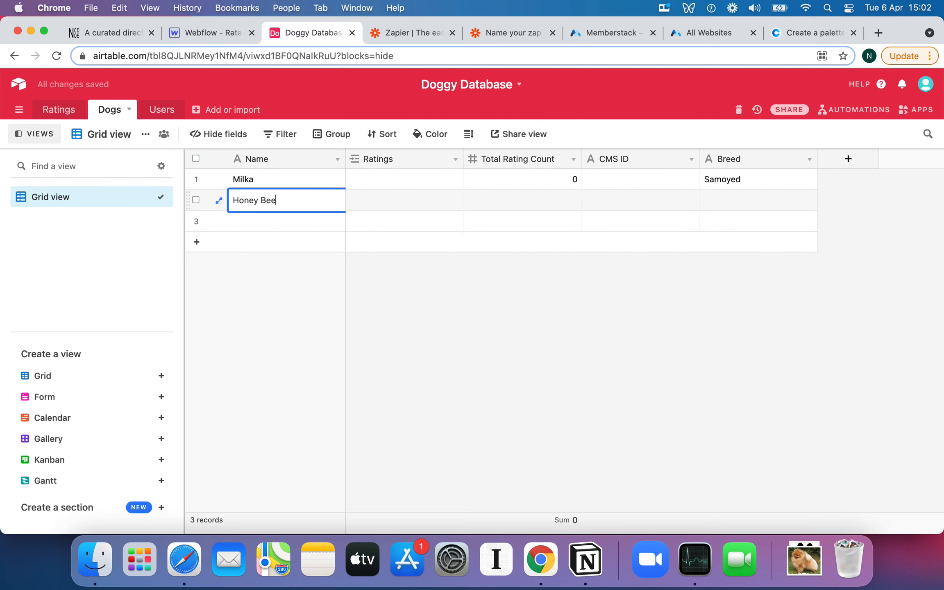
{"action": "key", "text": "Tab"}
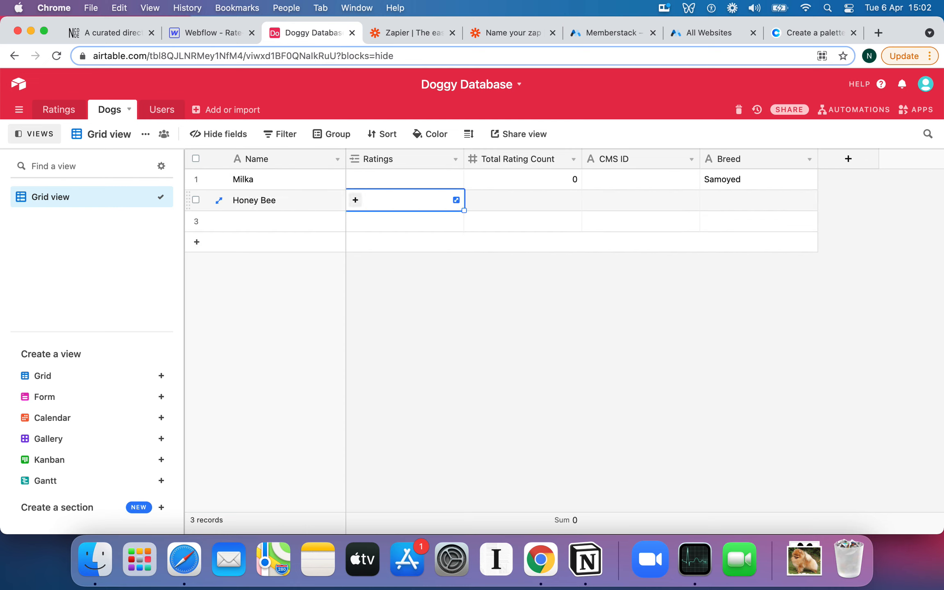
{"action": "key", "text": "Tab"}
{"action": "type", "text": "0"}
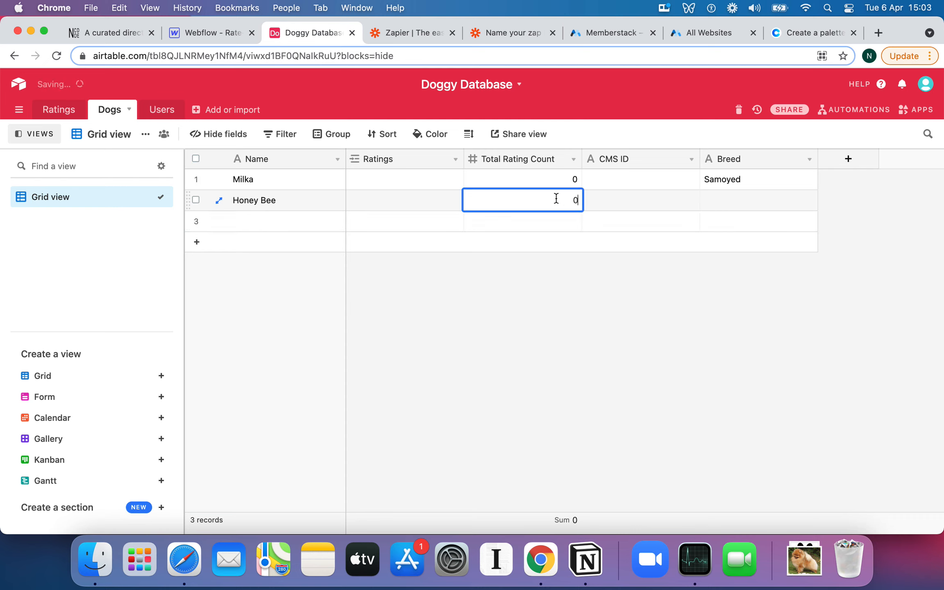
{"action": "key", "text": "Tab"}
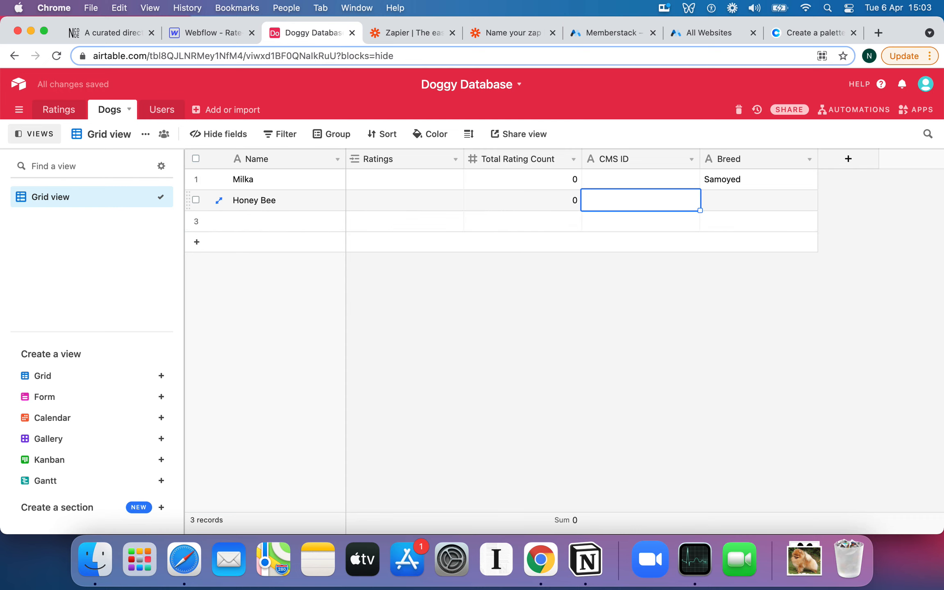
{"action": "double_click", "coordinate": [754, 198]}
{"action": "type", "text": "Pug"}
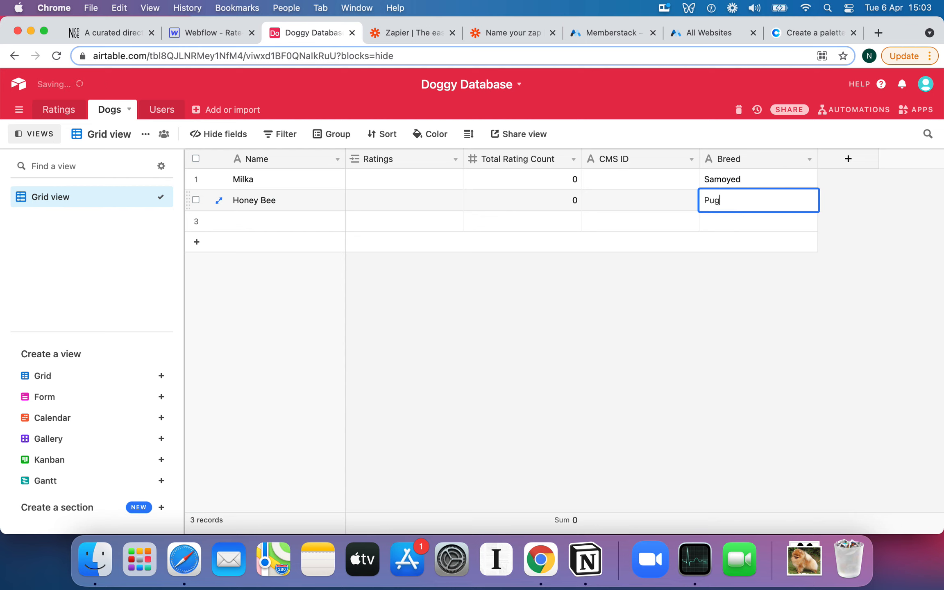
- Fill the third Dogs record with the name Mocha, a total rating count of 0 and the breed Pomerian
{"action": "left_click", "coordinate": [281, 220]}
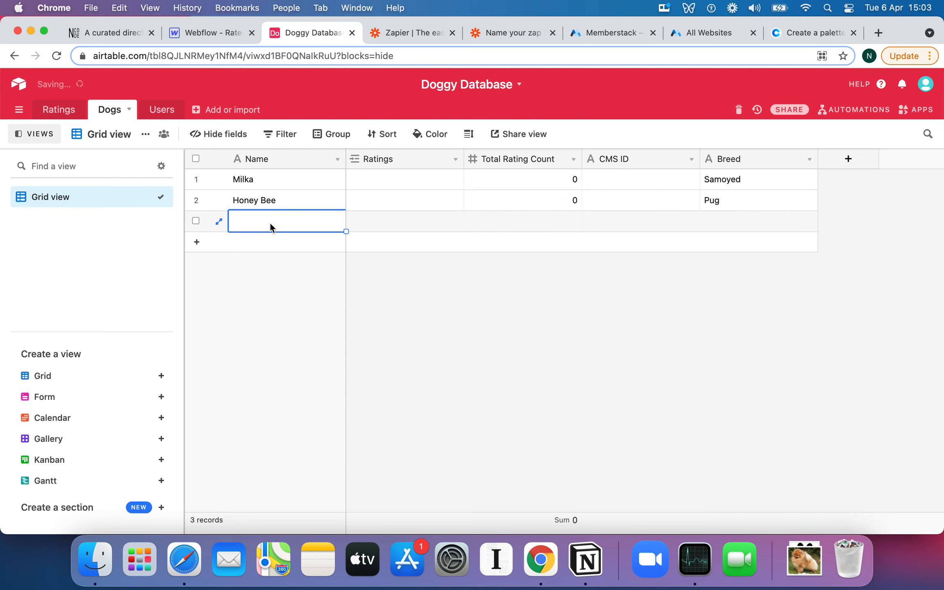
{"action": "type", "text": "Mocha"}
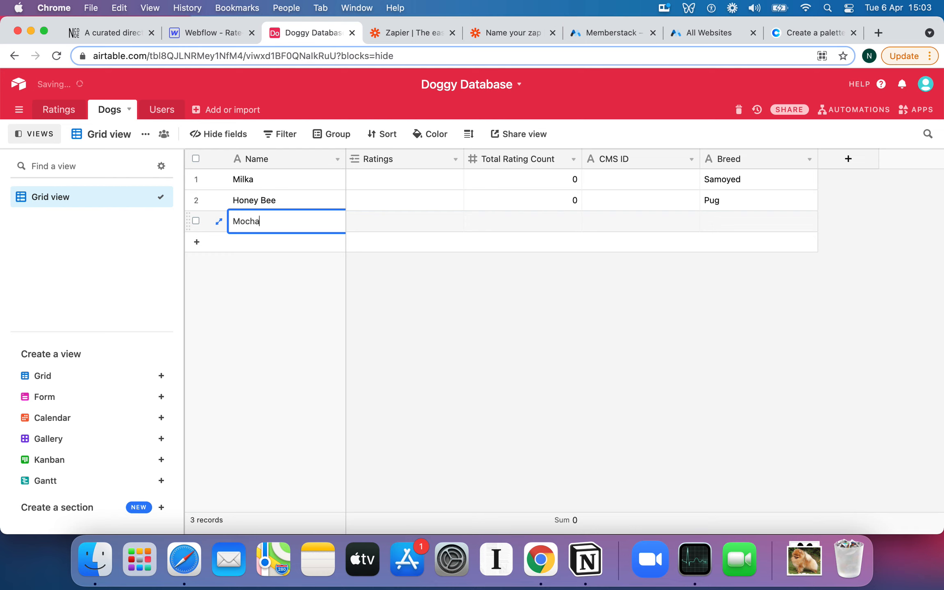
{"action": "key", "text": "Tab"}
{"action": "key", "text": "Tab"}
{"action": "key", "text": "Tab"}
{"action": "key", "text": "Tab"}
{"action": "type", "text": "Pomerian"}
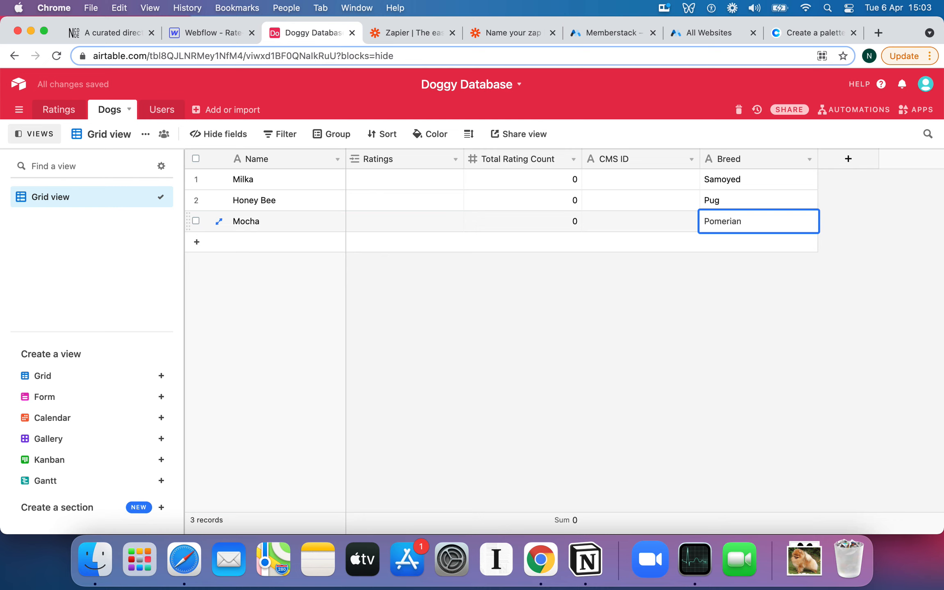
{"action": "left_click", "coordinate": [503, 287]}
{"action": "left_click", "coordinate": [745, 224]}
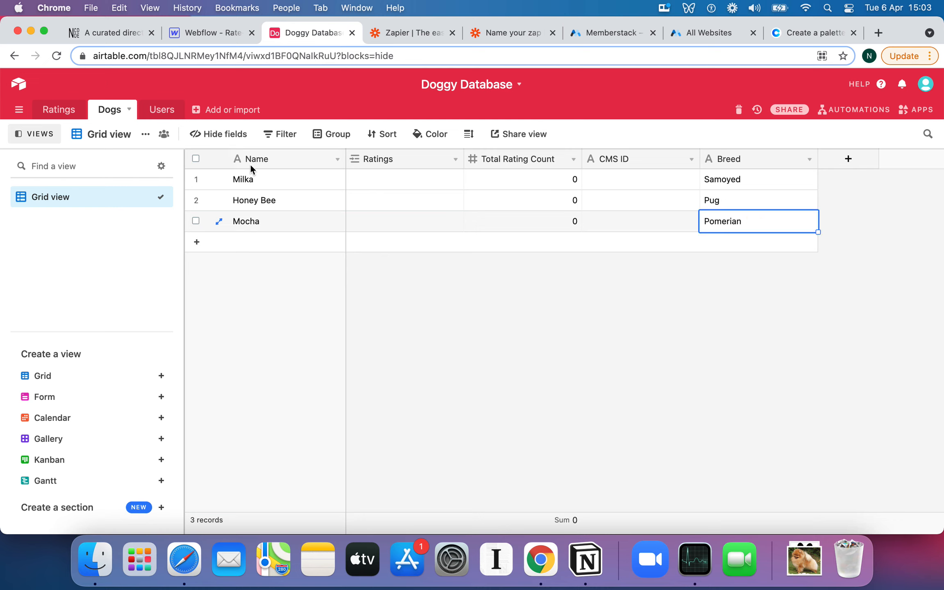
{"action": "left_click", "coordinate": [56, 115]}
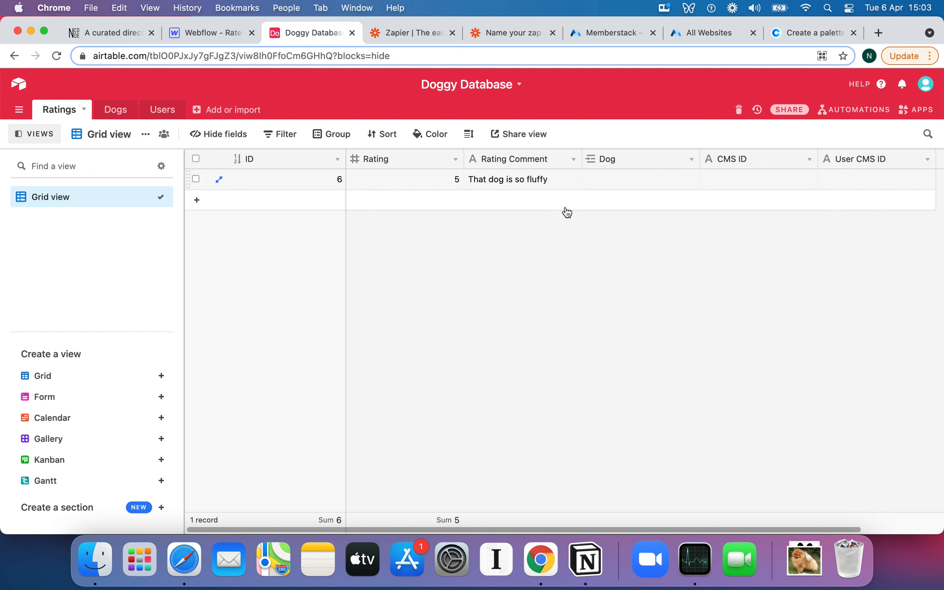
{"action": "left_click", "coordinate": [114, 110]}
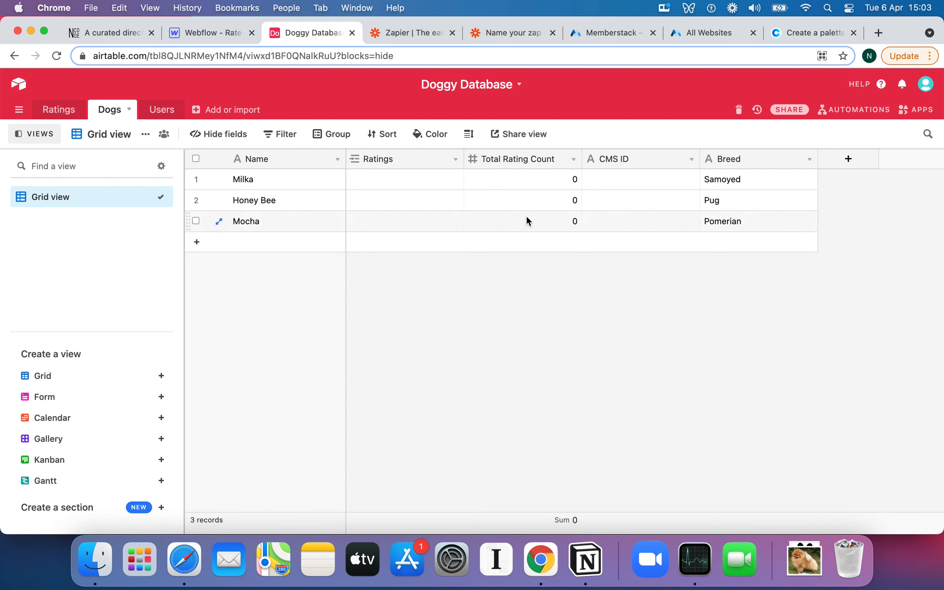
{"action": "left_click", "coordinate": [205, 34]}
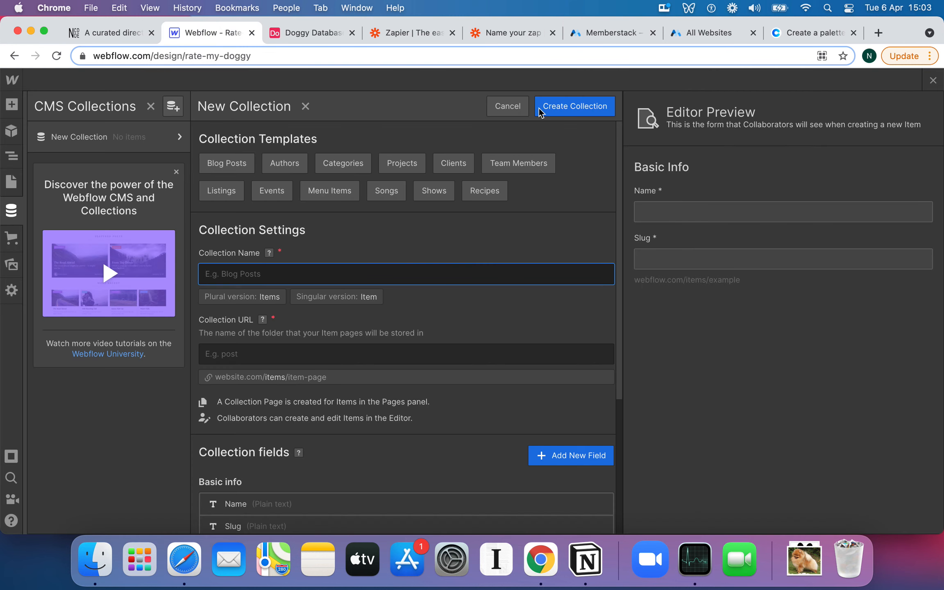
{"action": "left_click", "coordinate": [507, 106]}
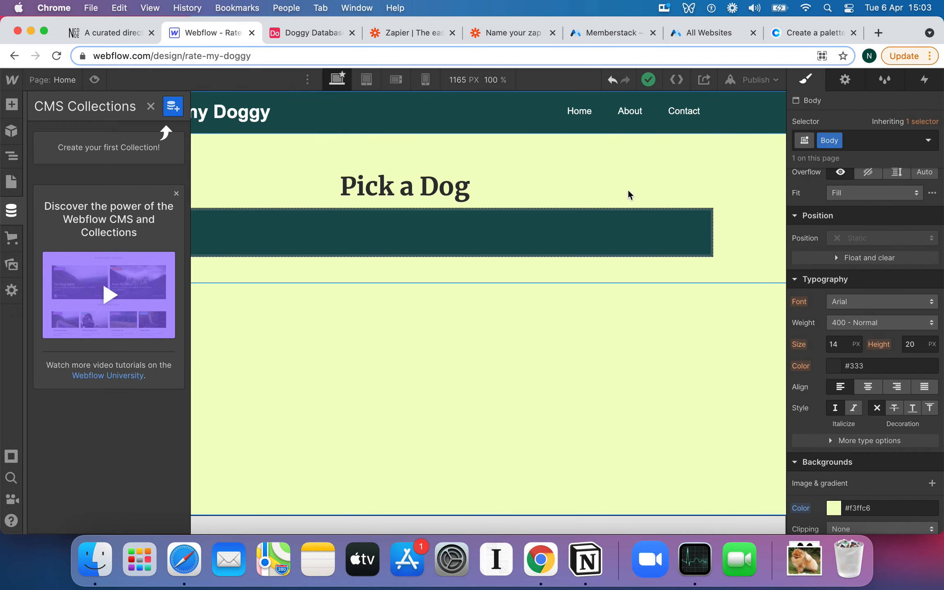
{"action": "left_click", "coordinate": [549, 302]}
{"action": "left_click", "coordinate": [315, 35]}
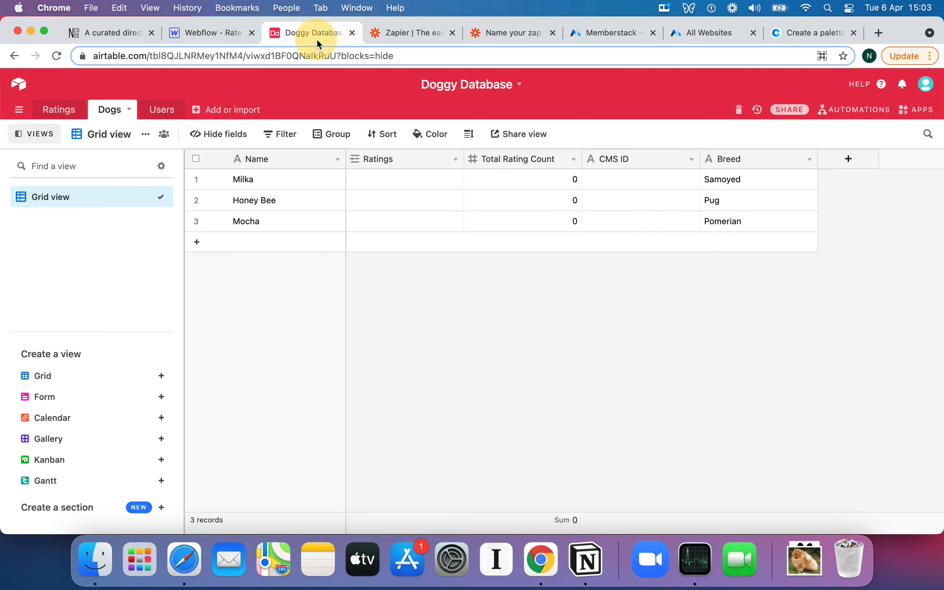
- Switch to Webflow and start a new CMS collection named Dogs
{"action": "left_click", "coordinate": [216, 31]}
{"action": "left_click", "coordinate": [11, 210]}
{"action": "left_click", "coordinate": [173, 106]}
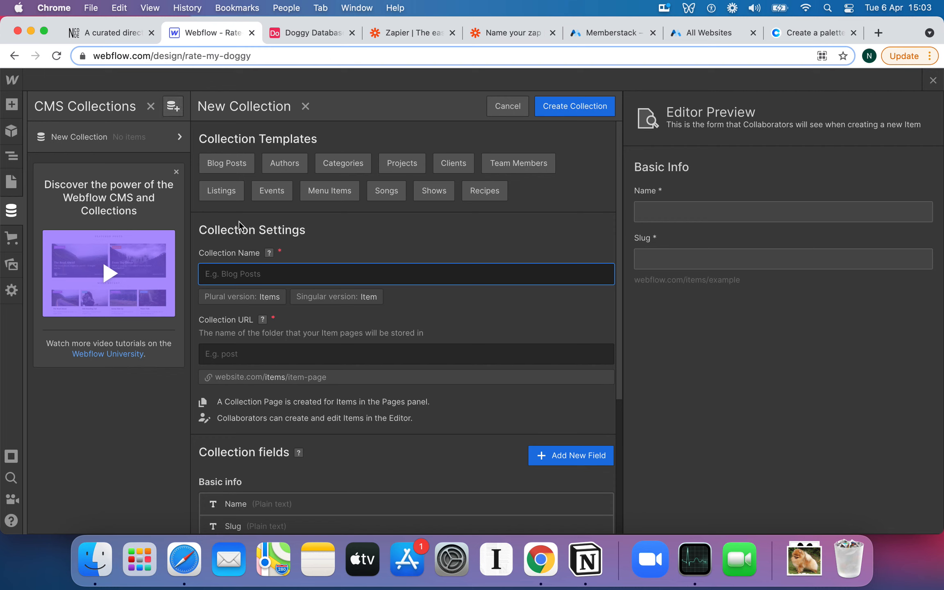
{"action": "type", "text": "Ratin"}
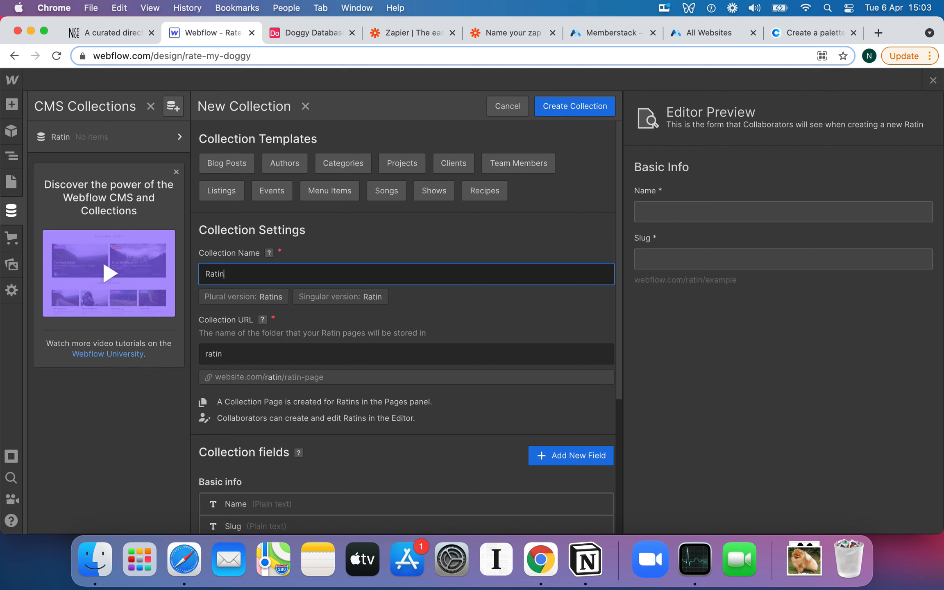
{"action": "type", "text": "gs"}
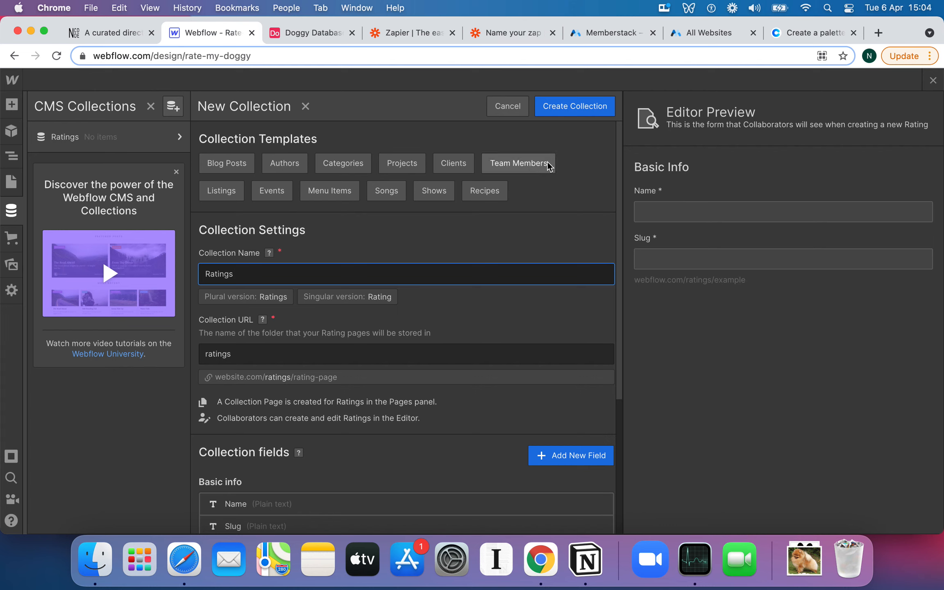
{"action": "key", "text": "super+a"}
{"action": "type", "text": "Dogs"}
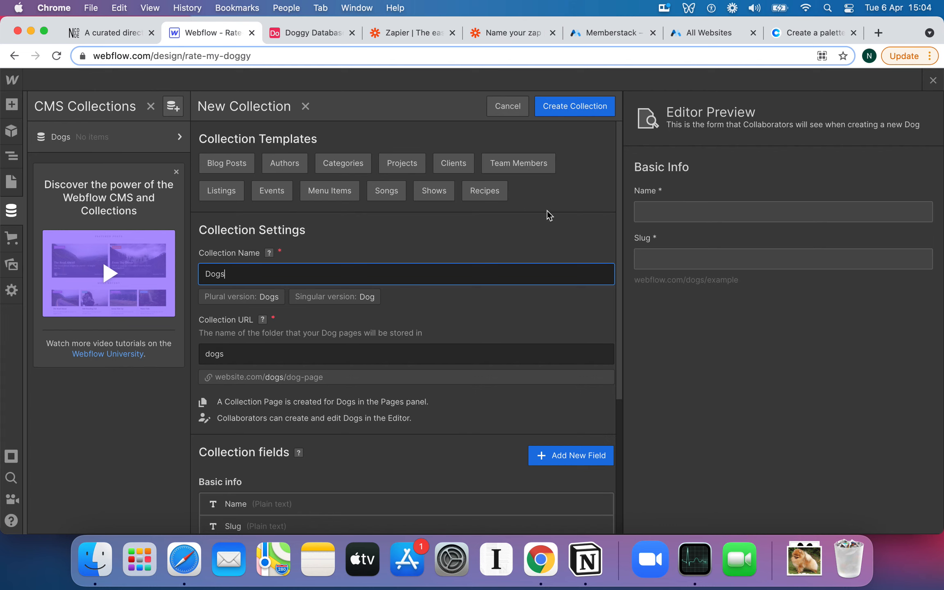
- Add a number field labelled Total Rating with a minimum number of 0 to the Dogs collection
{"action": "scroll", "coordinate": [577, 311], "scroll_direction": "down", "scroll_amount": 5}
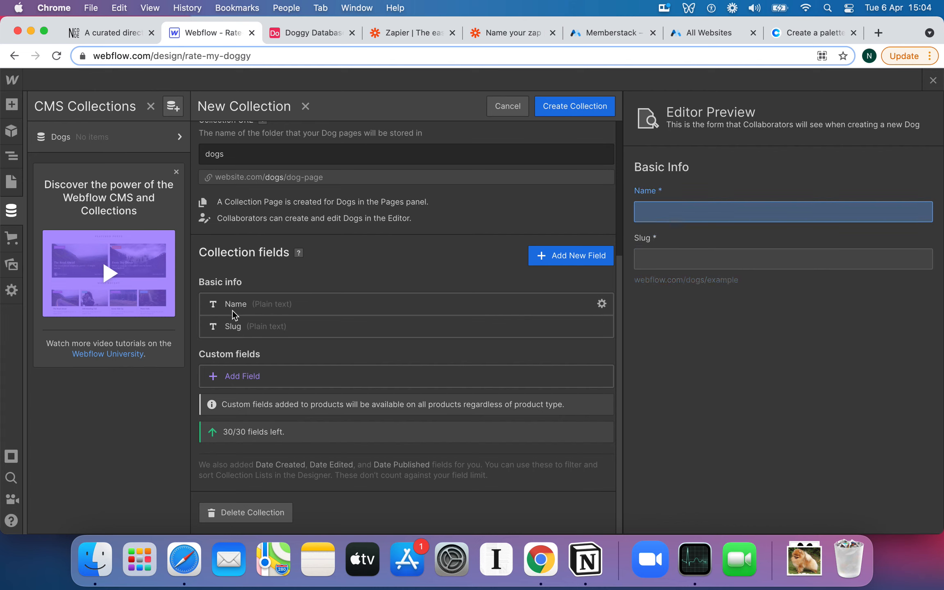
{"action": "left_click", "coordinate": [242, 377]}
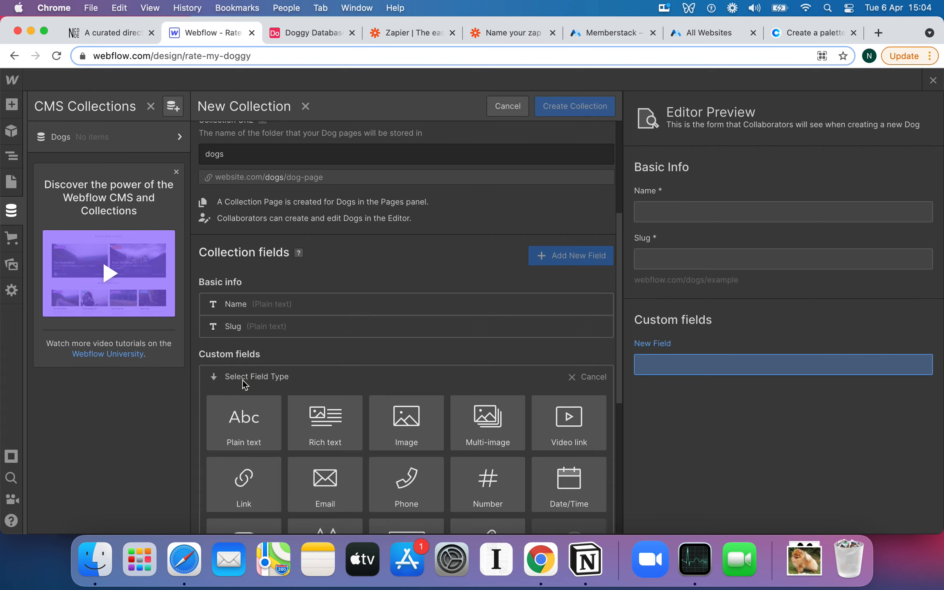
{"action": "scroll", "coordinate": [404, 387], "scroll_direction": "down", "scroll_amount": 5}
{"action": "scroll", "coordinate": [504, 356], "scroll_direction": "up", "scroll_amount": 1}
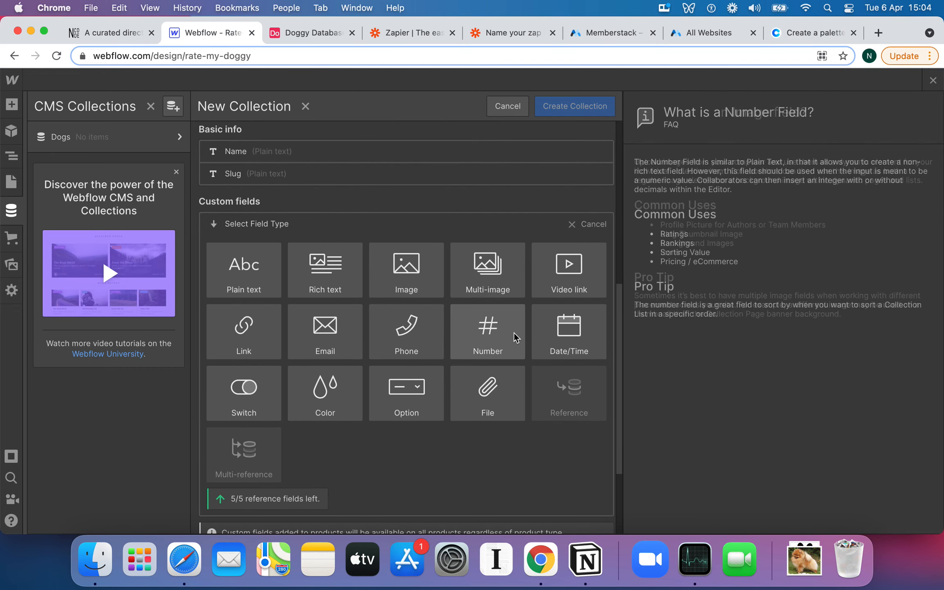
{"action": "left_click", "coordinate": [498, 333]}
{"action": "type", "text": "Total Rating"}
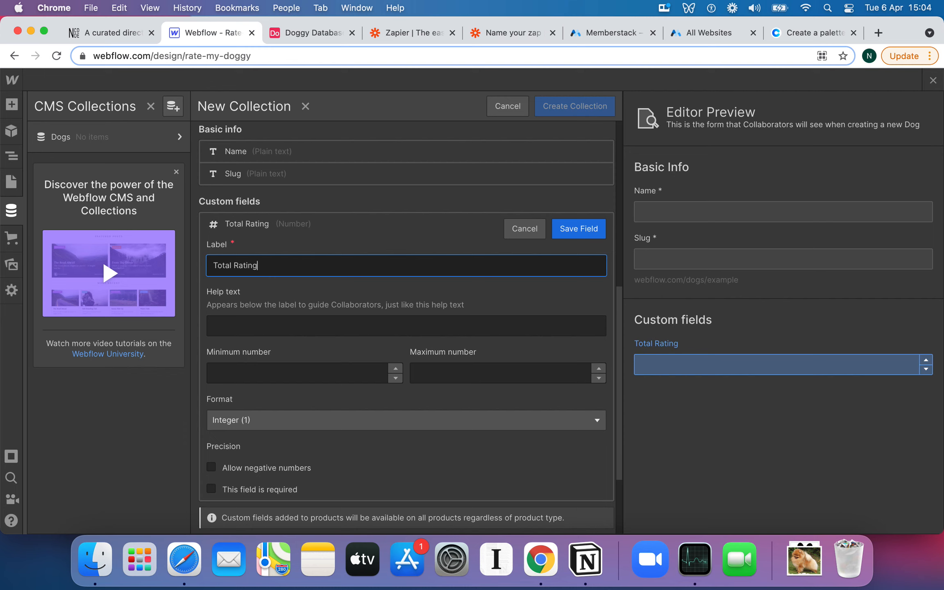
{"action": "scroll", "coordinate": [345, 450], "scroll_direction": "down", "scroll_amount": 2}
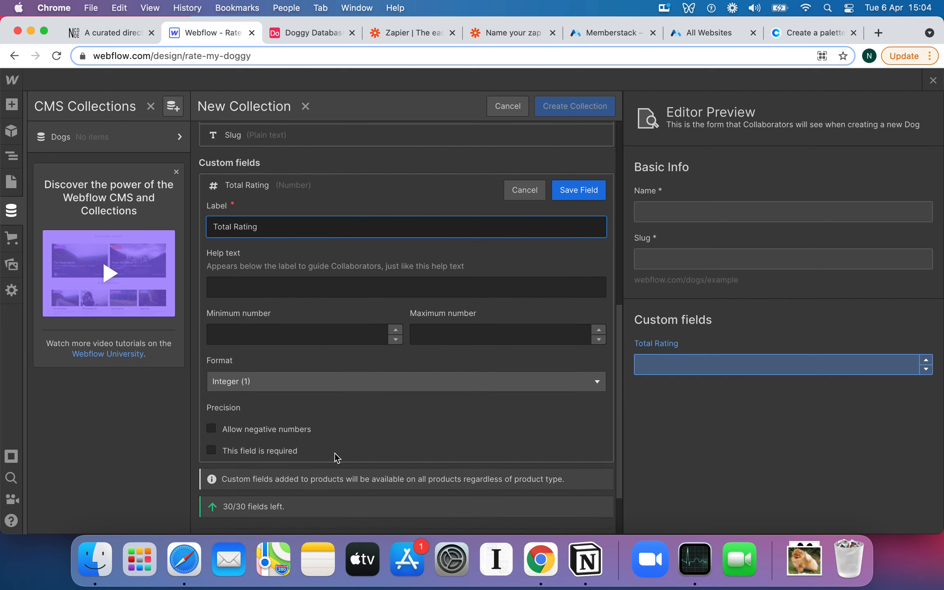
{"action": "left_click", "coordinate": [379, 335]}
{"action": "type", "text": "0"}
{"action": "left_click", "coordinate": [410, 288]}
{"action": "scroll", "coordinate": [410, 311], "scroll_direction": "up", "scroll_amount": 3}
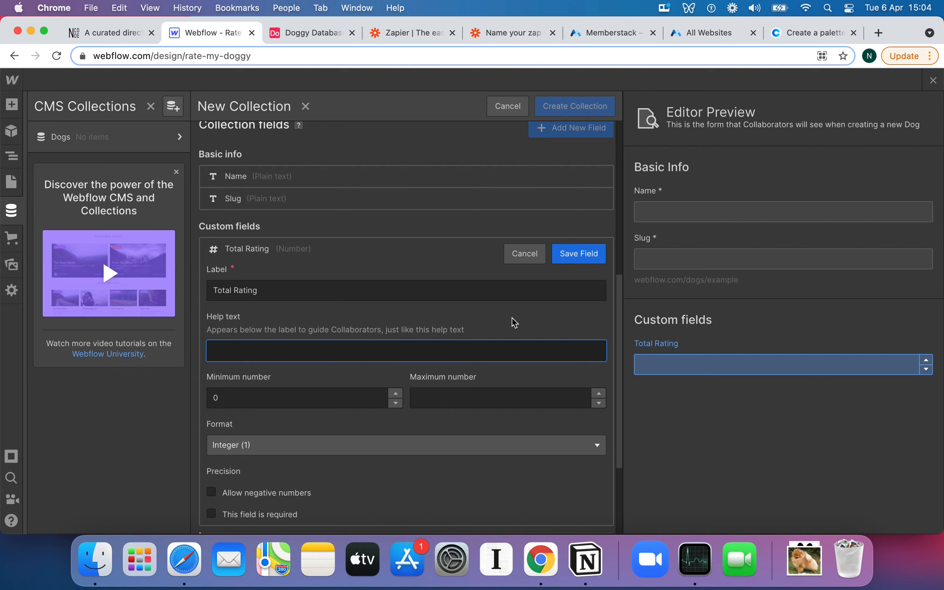
{"action": "scroll", "coordinate": [515, 322], "scroll_direction": "down", "scroll_amount": 1}
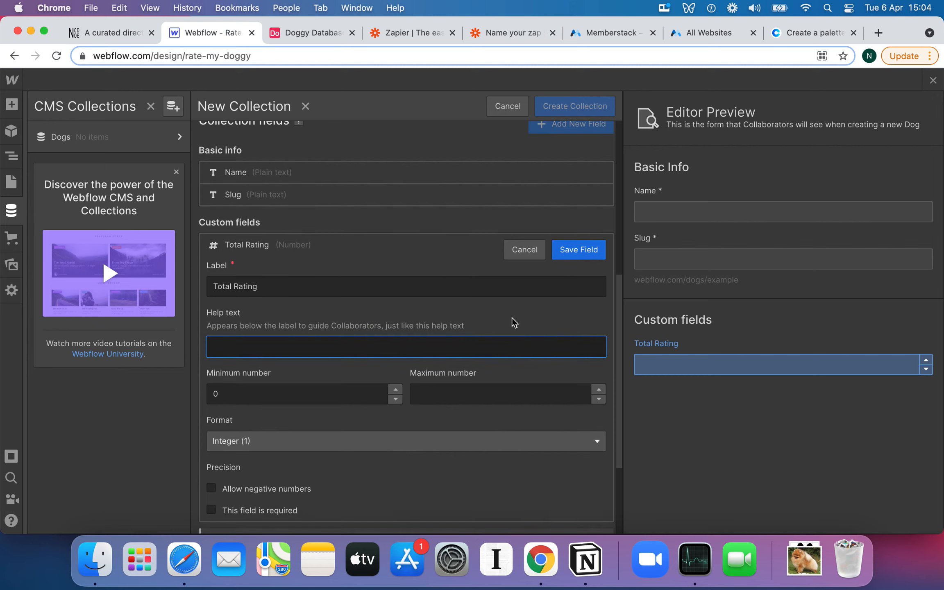
{"action": "scroll", "coordinate": [515, 323], "scroll_direction": "up", "scroll_amount": 1}
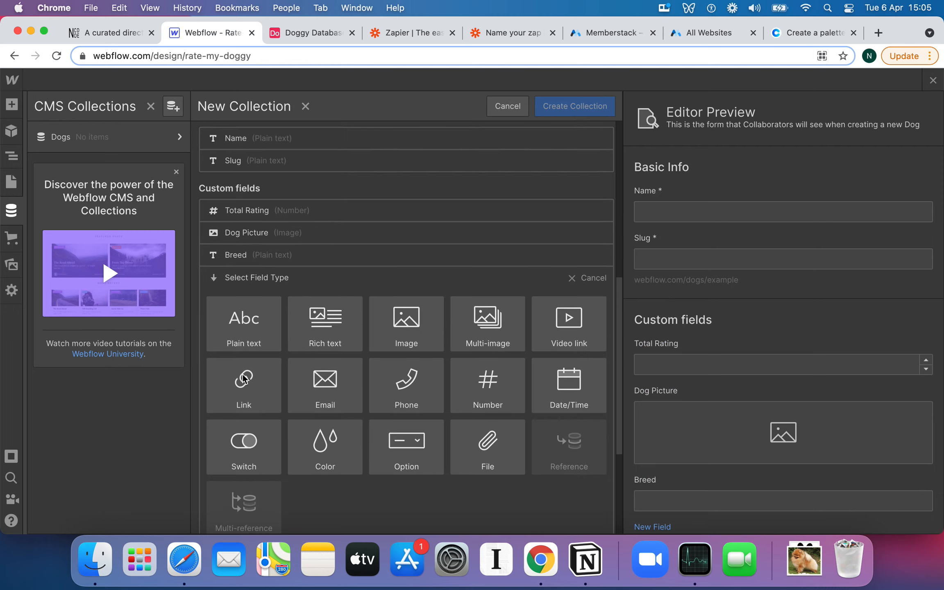
- Add a multiple-line plain text field labelled Dog Description to the Dogs collection and save it
{"action": "scroll", "coordinate": [246, 379], "scroll_direction": "down", "scroll_amount": 3}
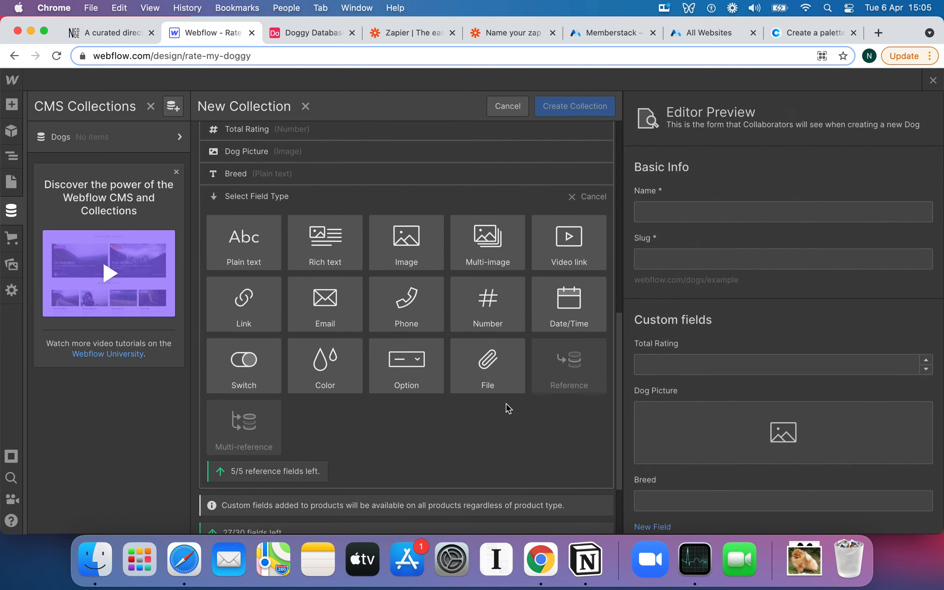
{"action": "scroll", "coordinate": [267, 189], "scroll_direction": "up", "scroll_amount": 2}
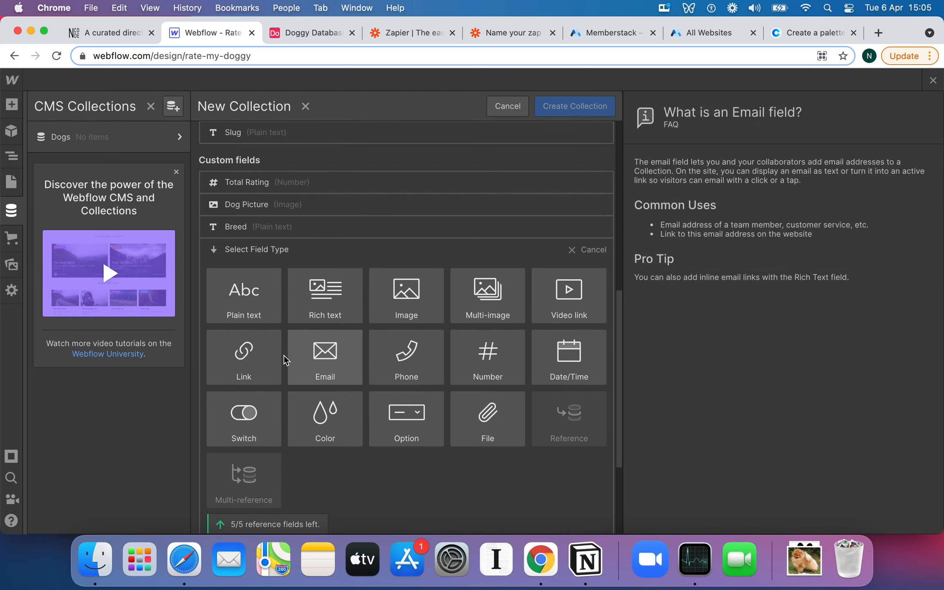
{"action": "left_click", "coordinate": [253, 317]}
{"action": "type", "text": "Dog Description"}
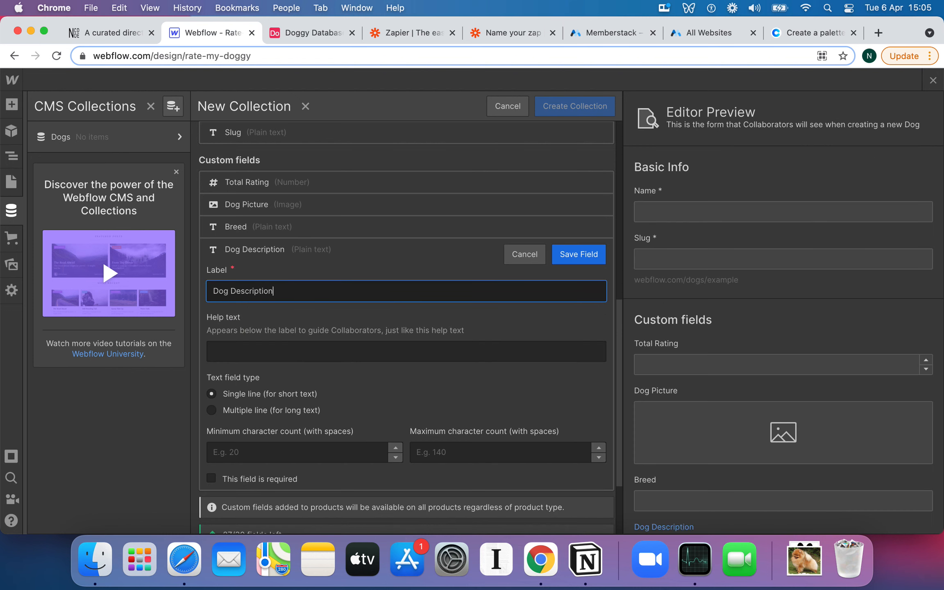
{"action": "left_click", "coordinate": [287, 411]}
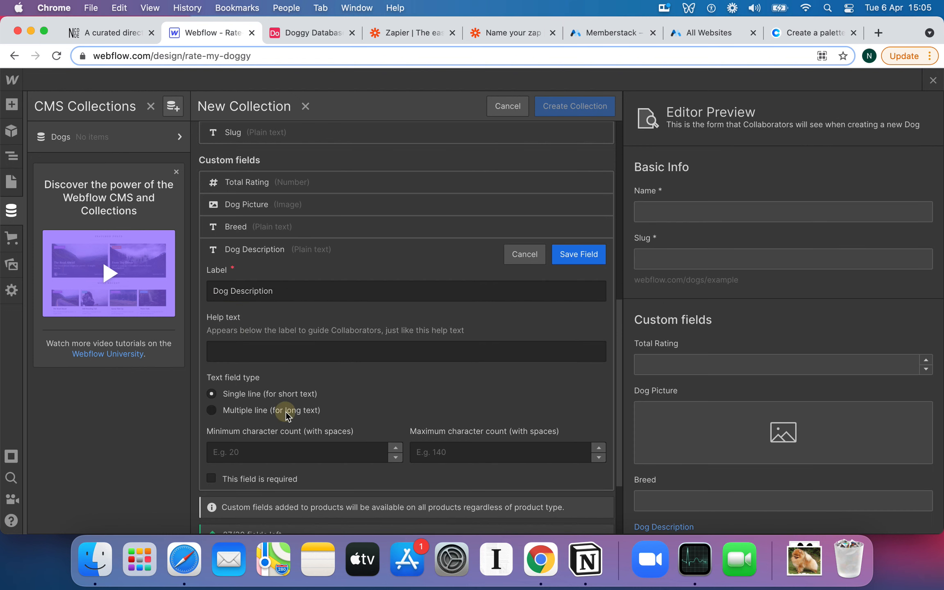
{"action": "left_click", "coordinate": [578, 254]}
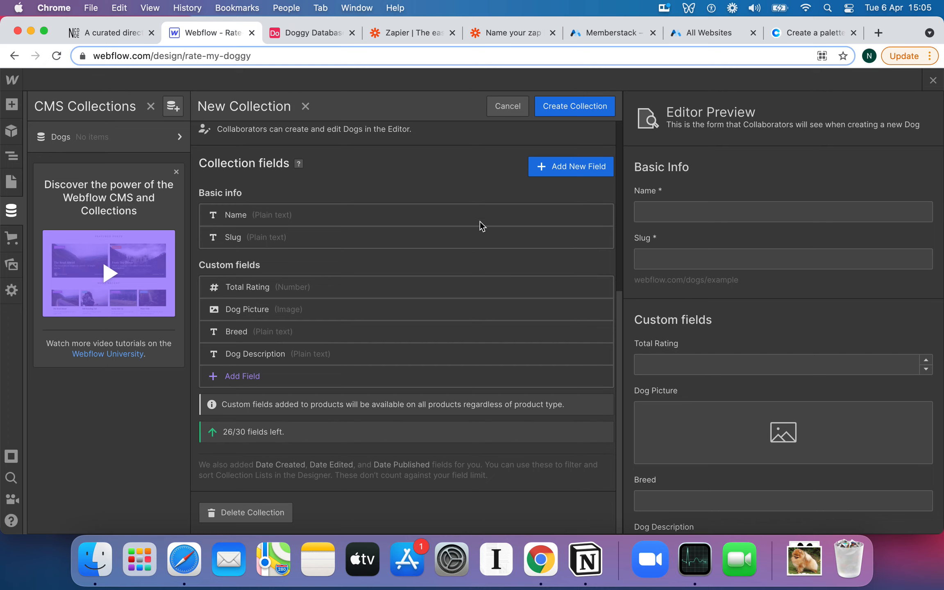
- Finish the field setup and create the Dogs collection
{"action": "scroll", "coordinate": [453, 205], "scroll_direction": "up", "scroll_amount": 3}
{"action": "left_click", "coordinate": [257, 439]}
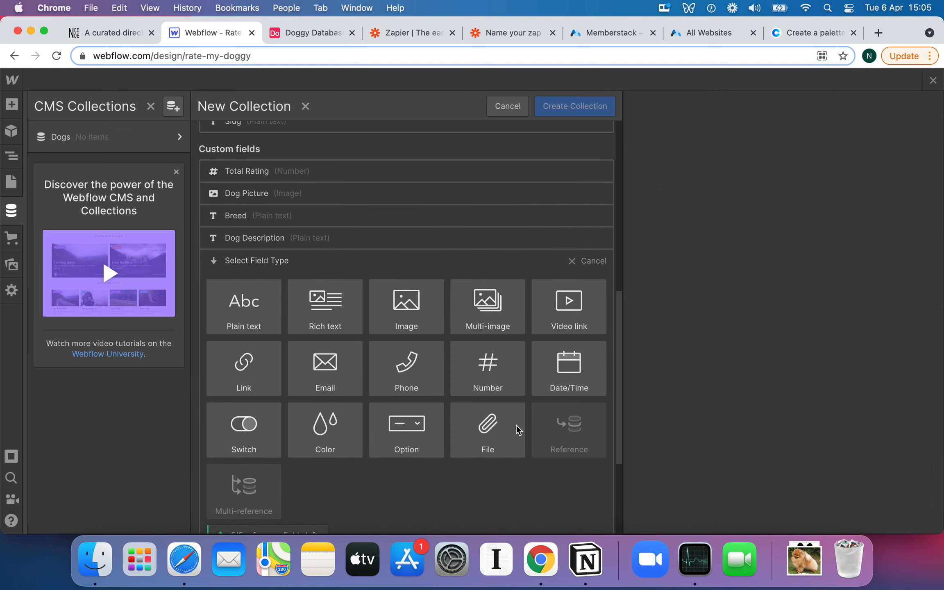
{"action": "scroll", "coordinate": [415, 262], "scroll_direction": "up", "scroll_amount": 3}
{"action": "left_click", "coordinate": [575, 106]}
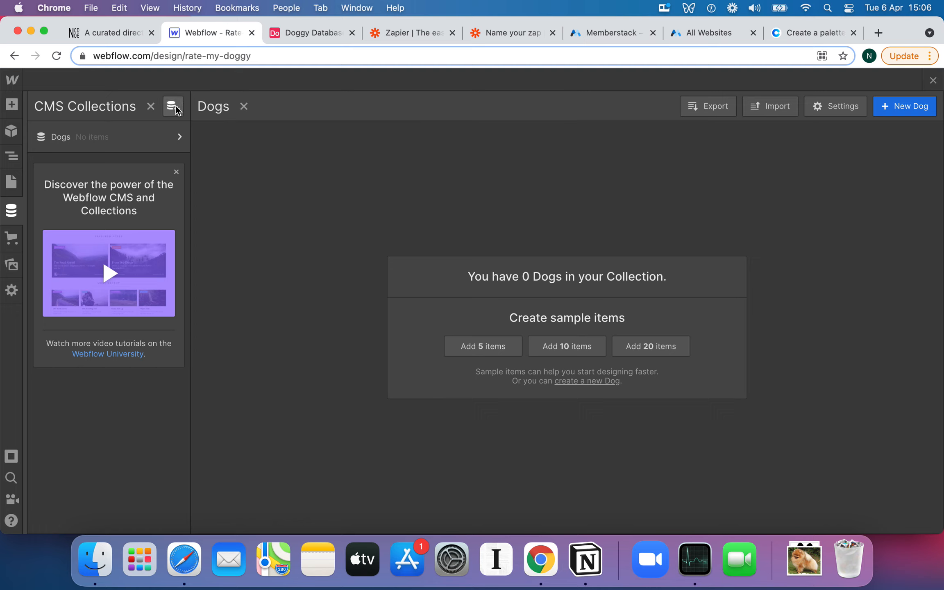
- Add 5 sample items to the Dogs collection and dismiss the notification
{"action": "left_click", "coordinate": [493, 352]}
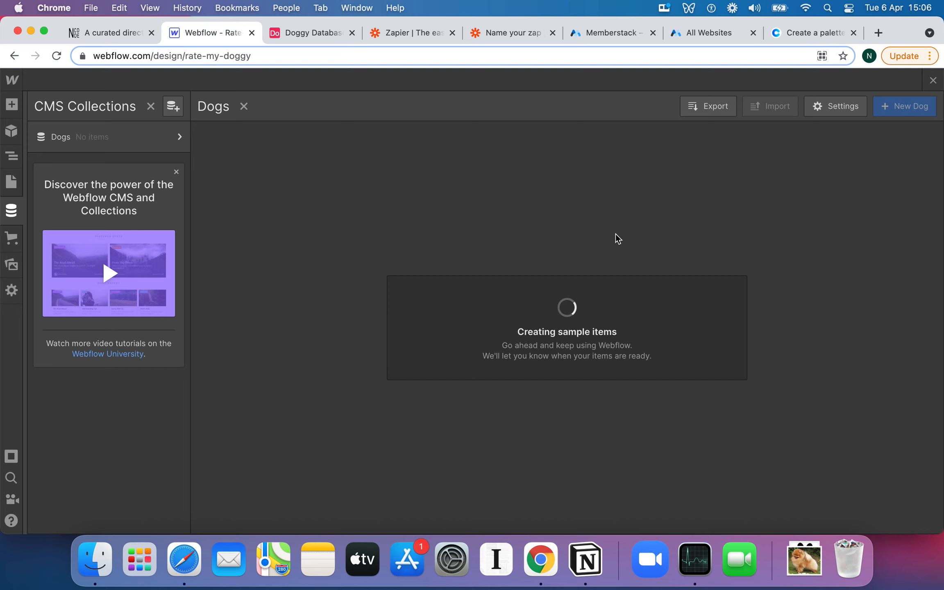
{"action": "left_click", "coordinate": [645, 106]}
{"action": "left_click", "coordinate": [204, 134]}
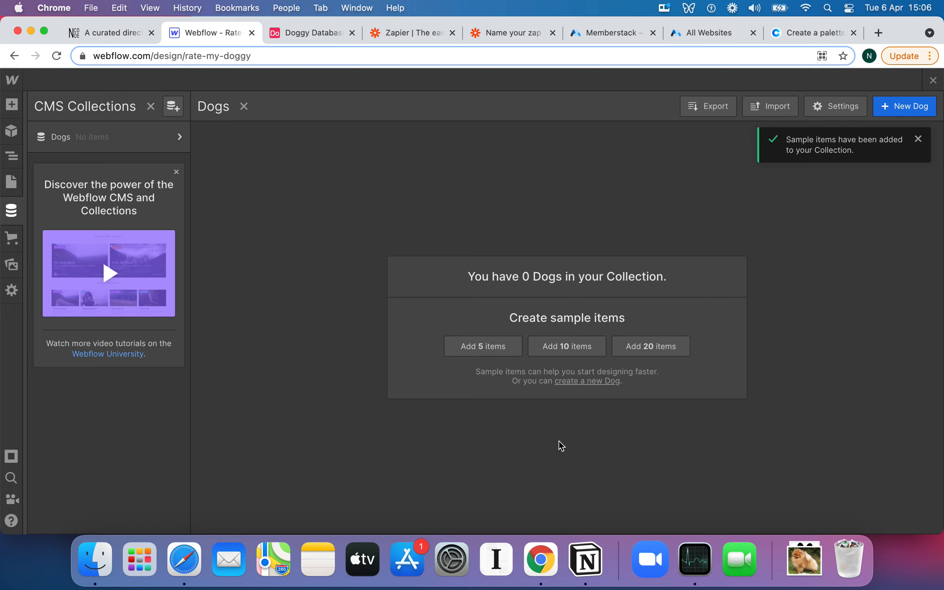
{"action": "left_click", "coordinate": [918, 140]}
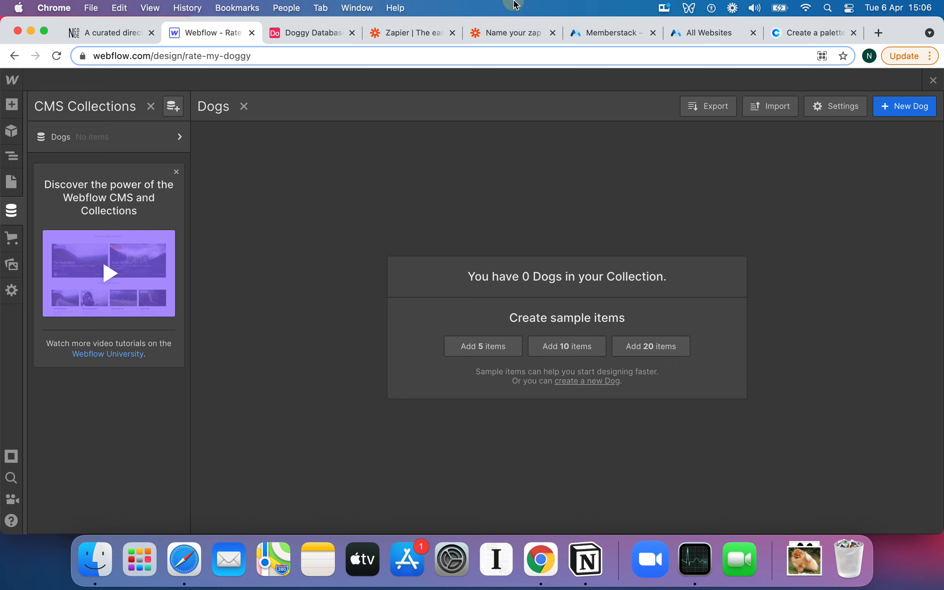
- Start a new CMS collection named Ratings
{"action": "left_click", "coordinate": [173, 107]}
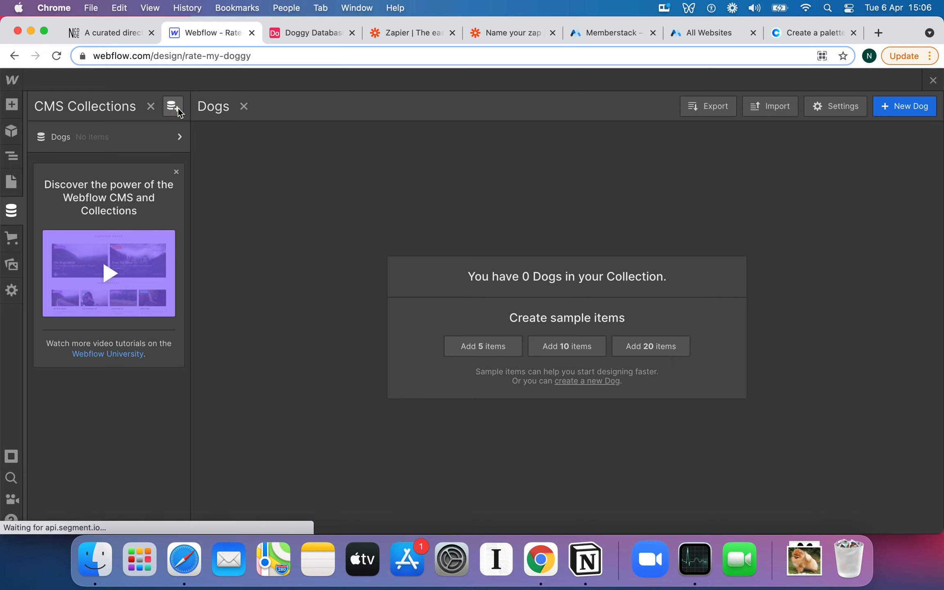
{"action": "type", "text": "Ratings"}
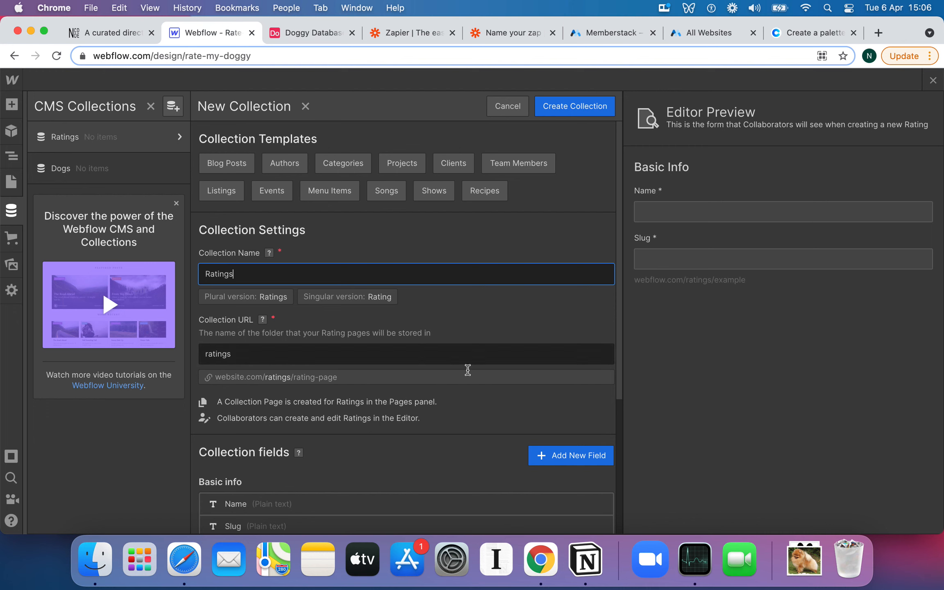
{"action": "scroll", "coordinate": [468, 370], "scroll_direction": "down", "scroll_amount": 5}
{"action": "scroll", "coordinate": [467, 370], "scroll_direction": "down", "scroll_amount": 1}
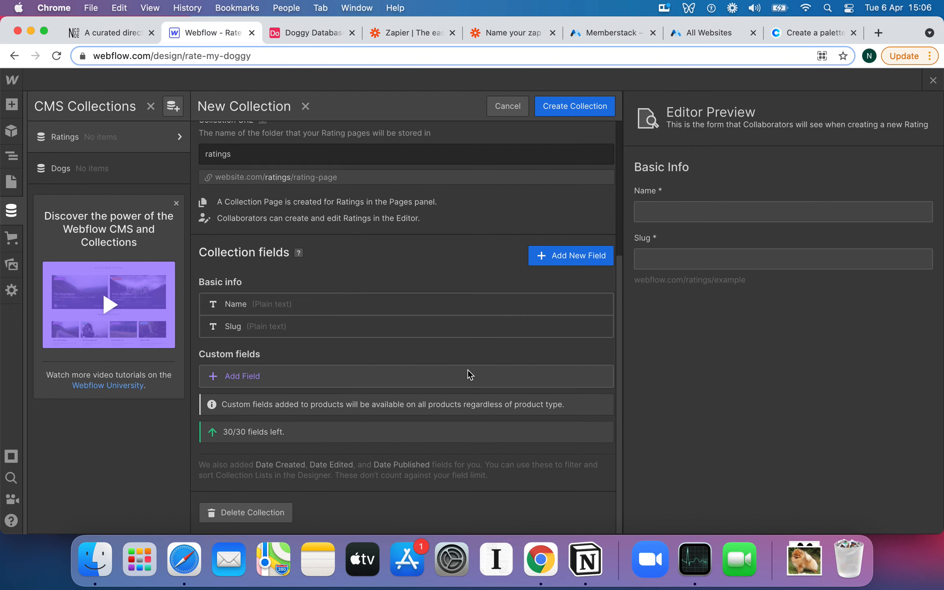
- Switch to the Airtable Doggy Database and examine the fields of its Ratings table
{"action": "left_click", "coordinate": [301, 33]}
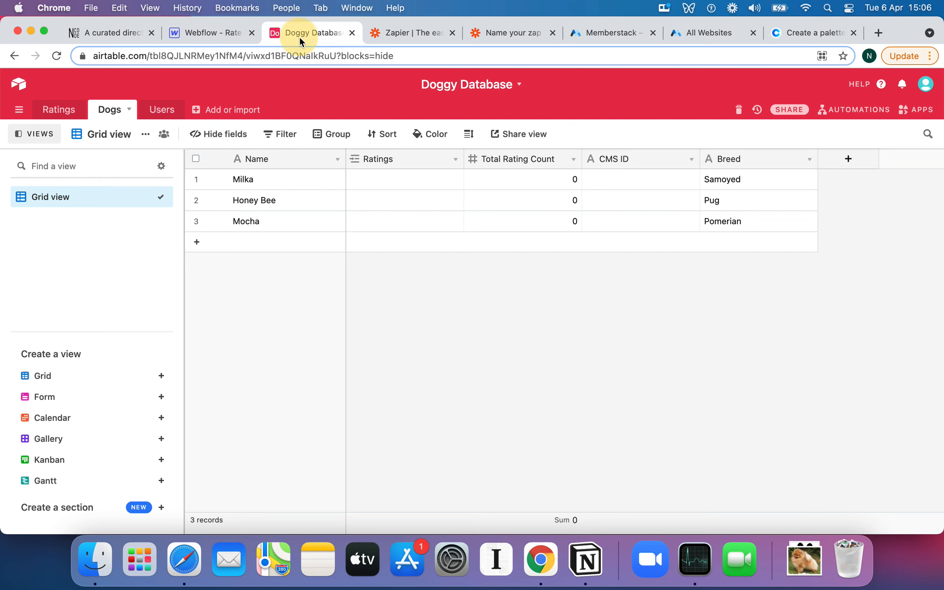
{"action": "left_click", "coordinate": [59, 110]}
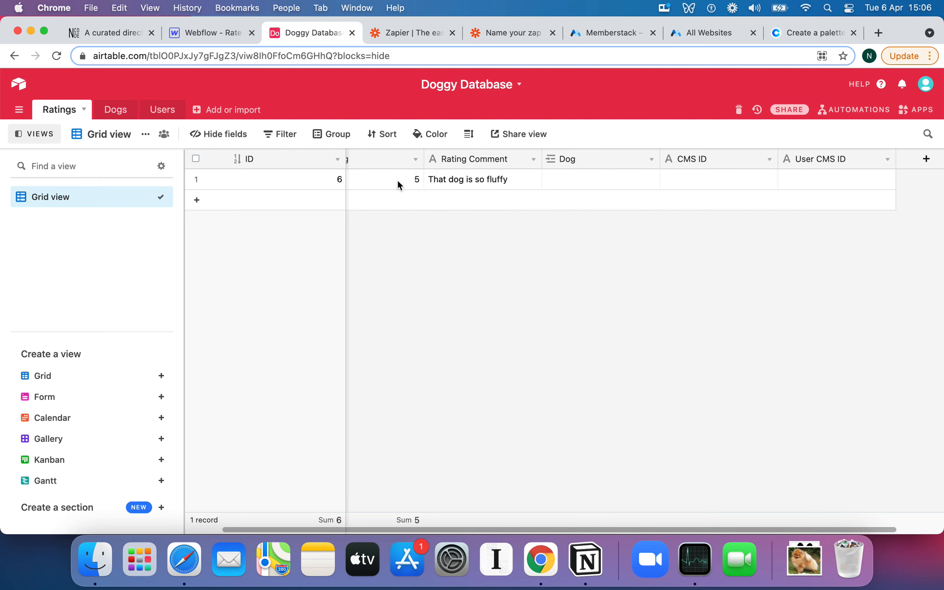
{"action": "scroll", "coordinate": [590, 211], "scroll_direction": "right", "scroll_amount": 3}
{"action": "scroll", "coordinate": [591, 206], "scroll_direction": "left", "scroll_amount": 3}
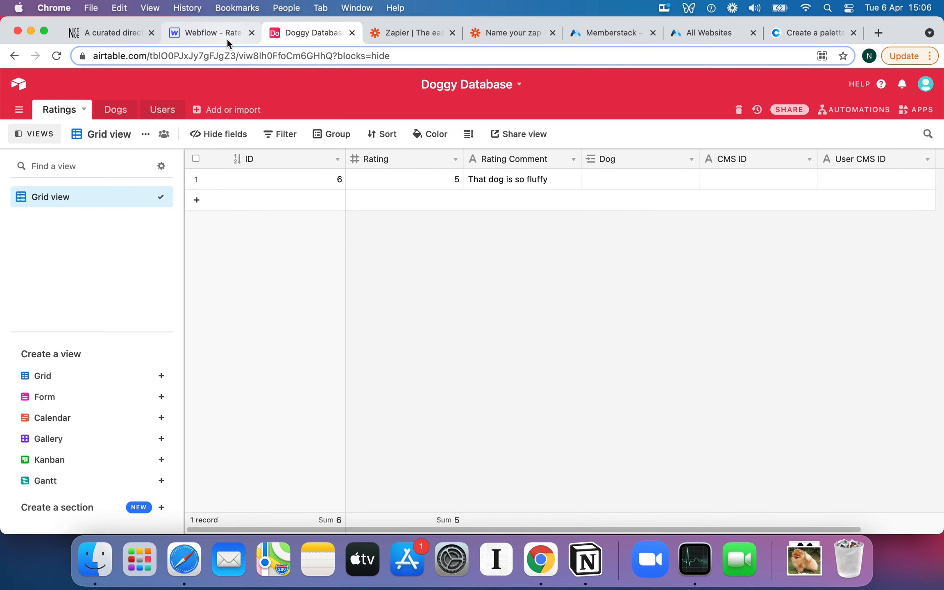
{"action": "left_click", "coordinate": [214, 37]}
{"action": "left_click", "coordinate": [311, 27]}
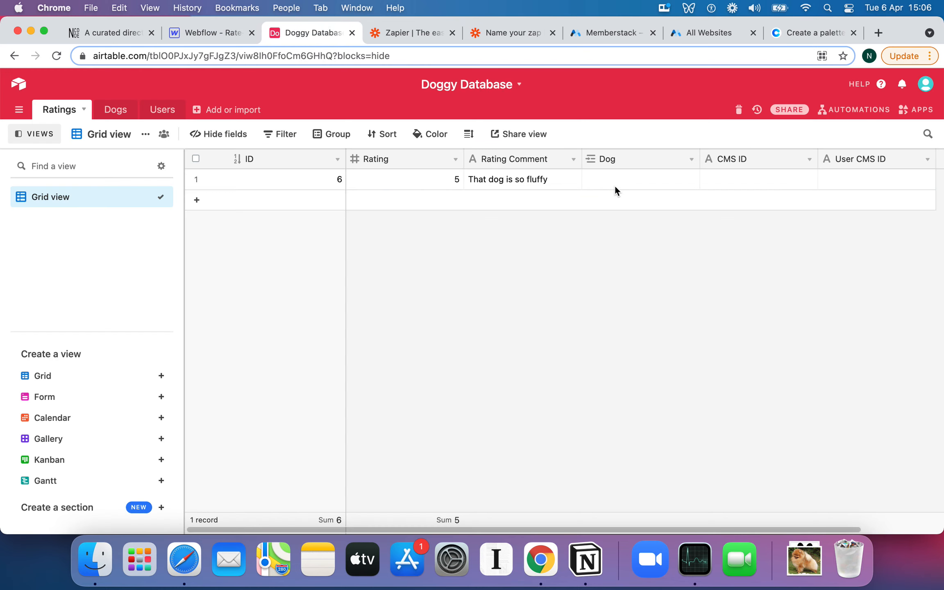
{"action": "scroll", "coordinate": [706, 189], "scroll_direction": "right", "scroll_amount": 3}
{"action": "scroll", "coordinate": [739, 209], "scroll_direction": "left", "scroll_amount": 3}
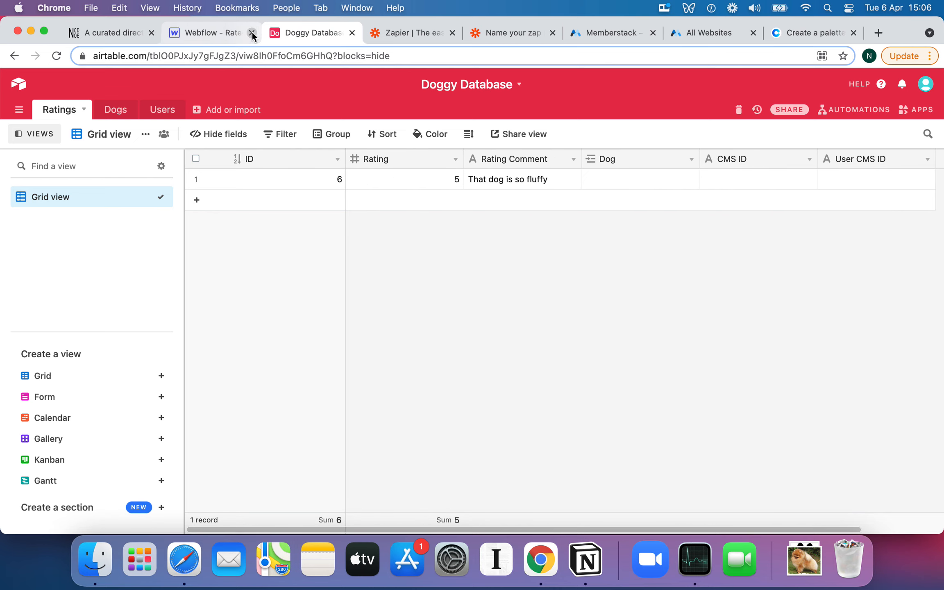
- Back in Webflow, add a single-line plain text field labelled Rating Comment to the Ratings collection and save it
{"action": "left_click", "coordinate": [205, 32]}
{"action": "left_click", "coordinate": [239, 379]}
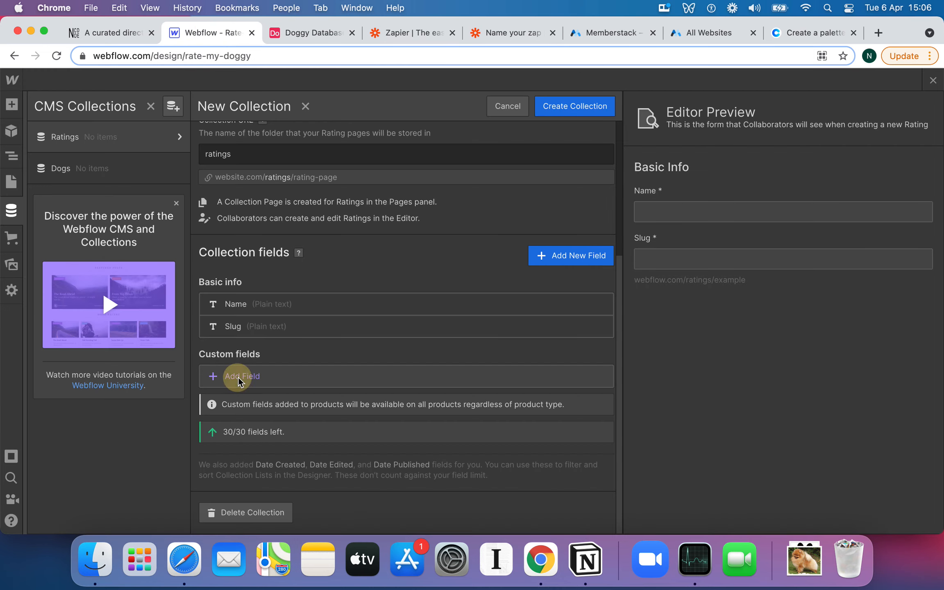
{"action": "scroll", "coordinate": [366, 403], "scroll_direction": "down", "scroll_amount": 3}
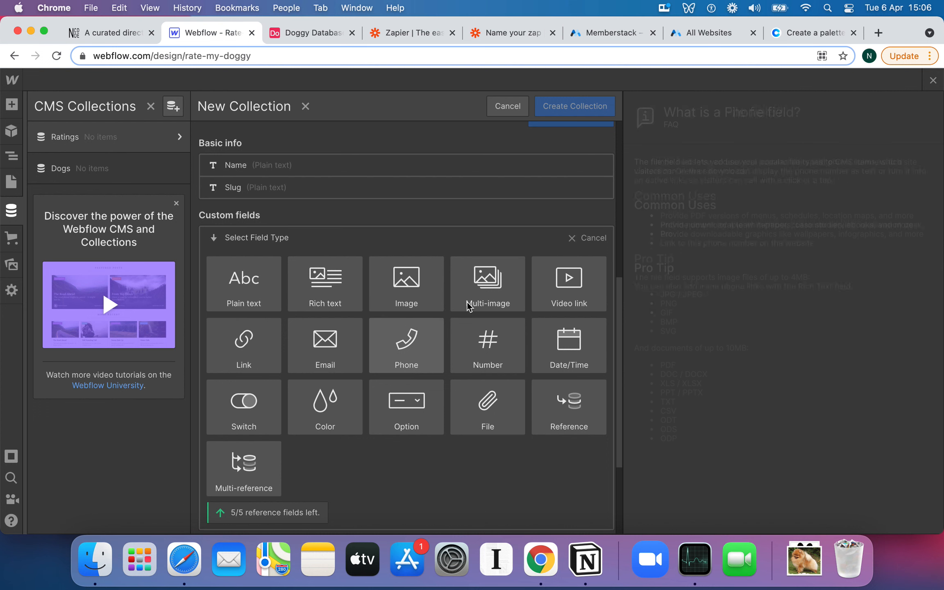
{"action": "left_click", "coordinate": [252, 285]}
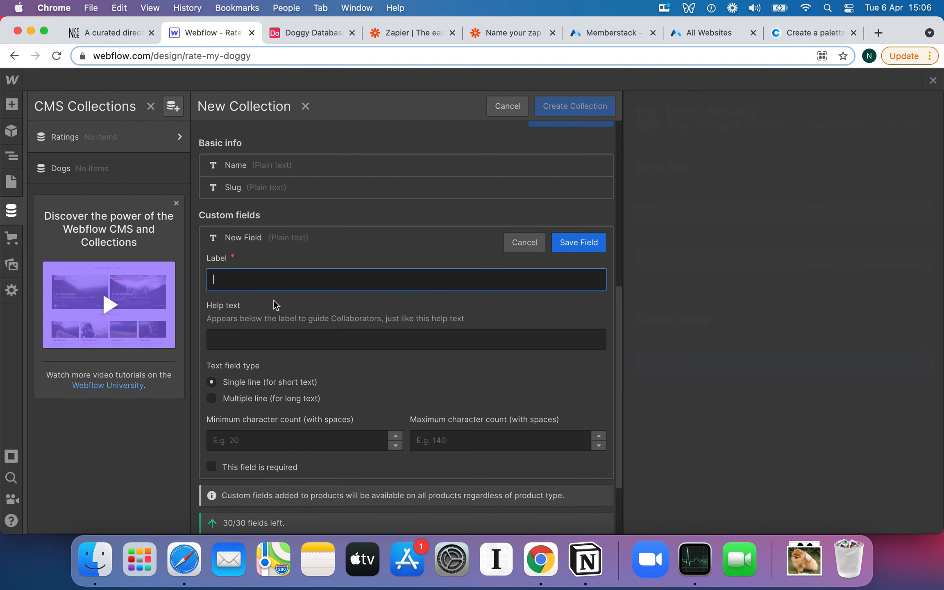
{"action": "type", "text": "Rating Comment"}
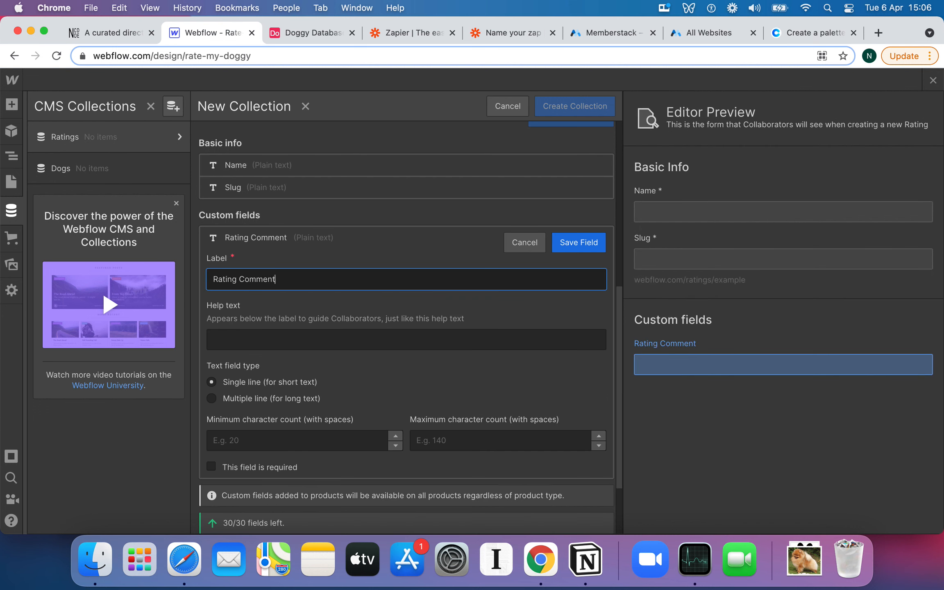
{"action": "left_click", "coordinate": [579, 242]}
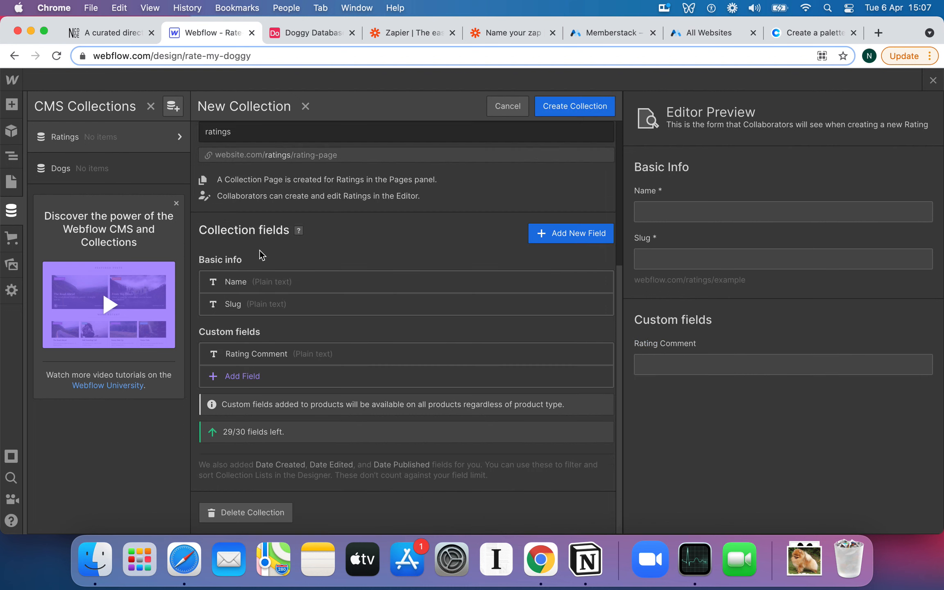
- Add an integer number field labelled Rating Number to the Ratings collection, leaving its number limits blank, and save it
{"action": "left_click", "coordinate": [239, 376]}
{"action": "scroll", "coordinate": [340, 313], "scroll_direction": "down", "scroll_amount": 3}
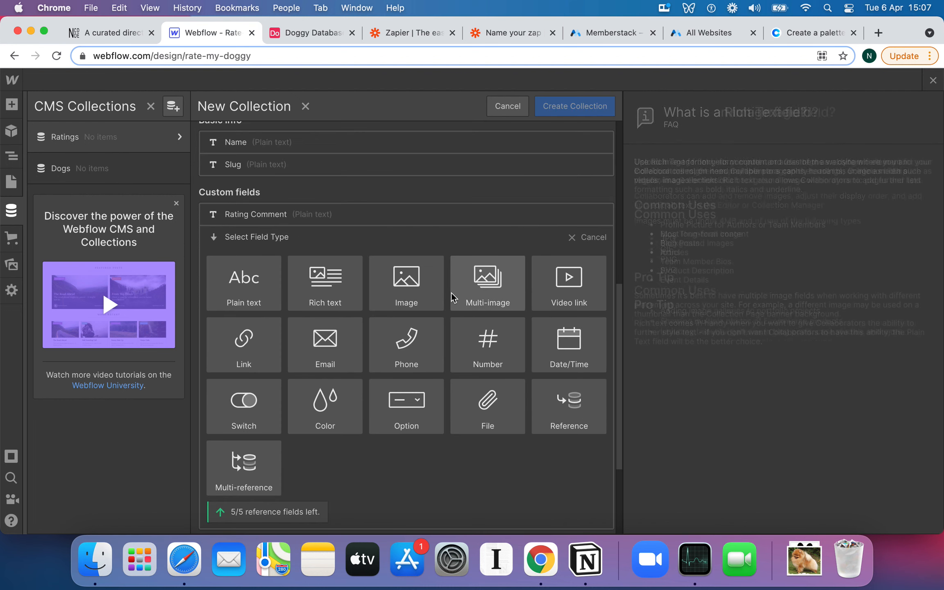
{"action": "left_click", "coordinate": [488, 344]}
{"action": "type", "text": "Rating Number"}
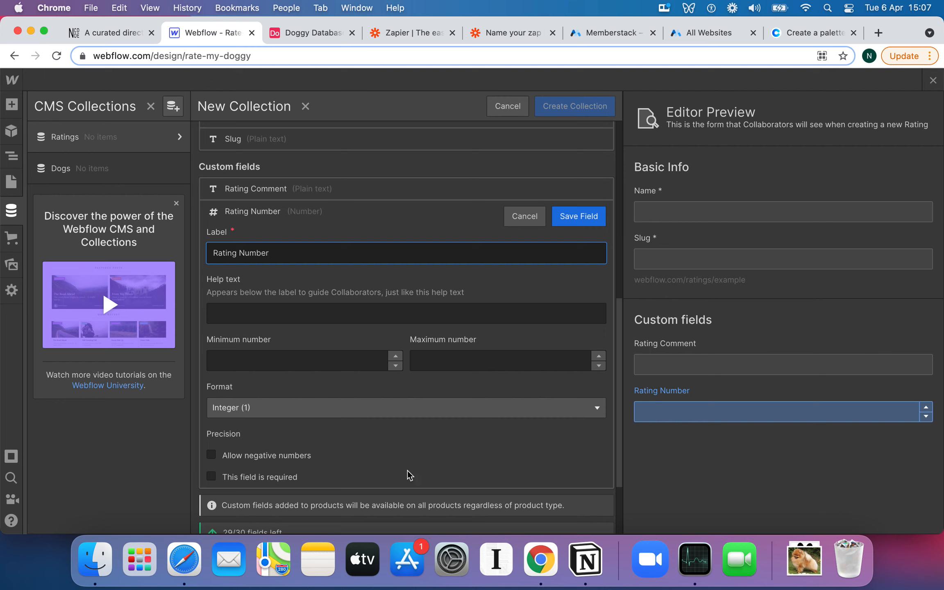
{"action": "left_click", "coordinate": [461, 356]}
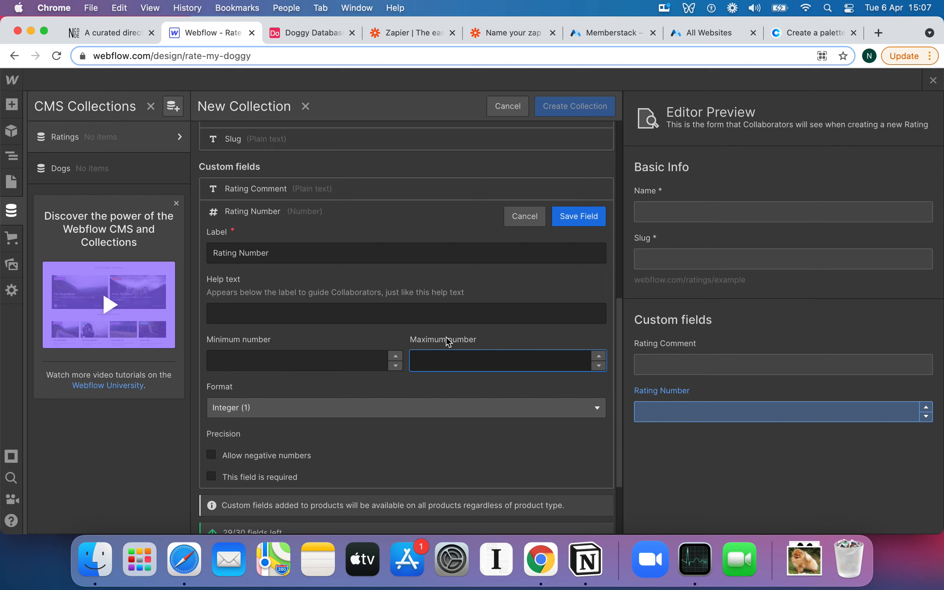
{"action": "type", "text": "5"}
{"action": "left_click", "coordinate": [347, 363]}
{"action": "left_click", "coordinate": [484, 328]}
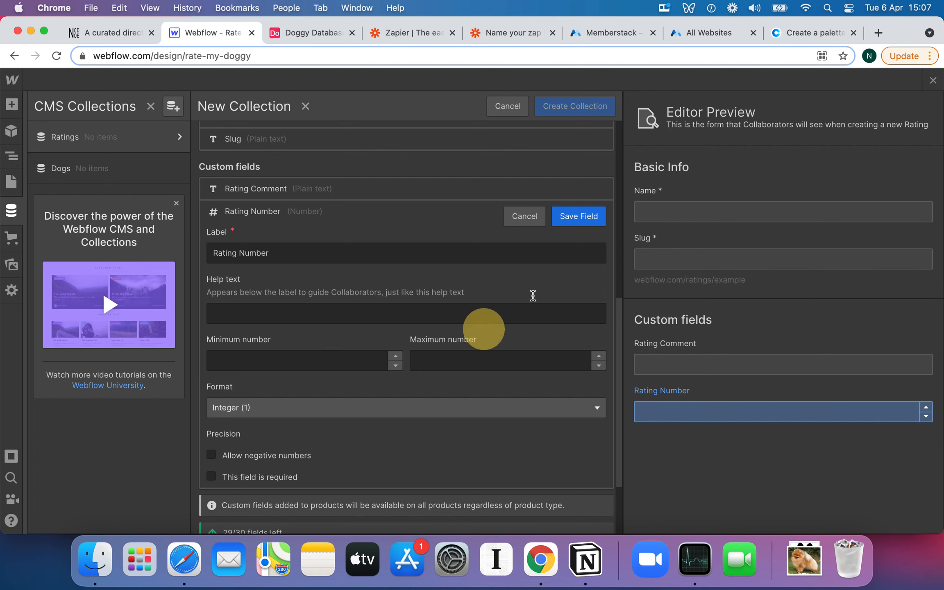
{"action": "left_click", "coordinate": [574, 223]}
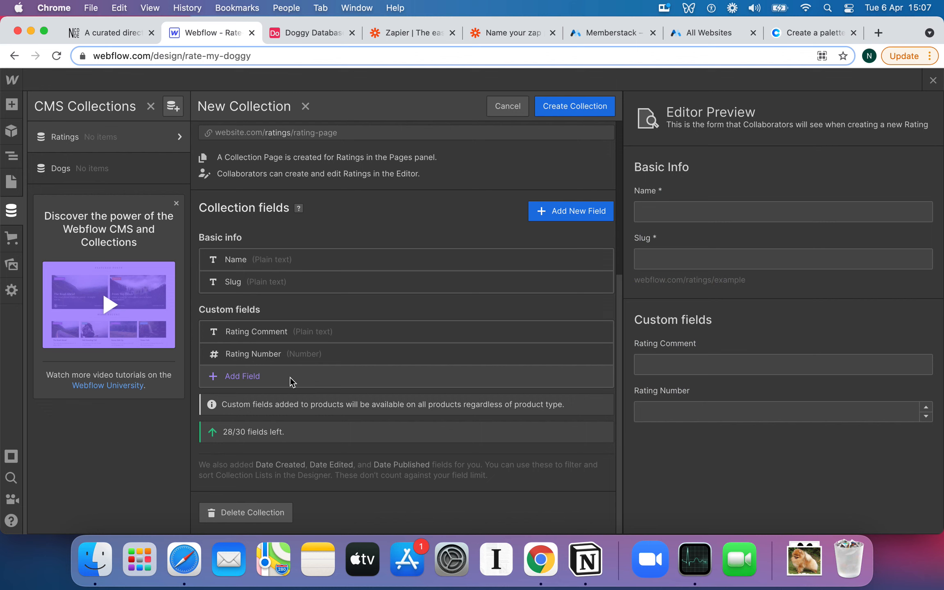
- Add a reference field labelled Dog that points to the Dogs collection, save it and create the Ratings collection
{"action": "left_click", "coordinate": [246, 376]}
{"action": "scroll", "coordinate": [331, 355], "scroll_direction": "down", "scroll_amount": 4}
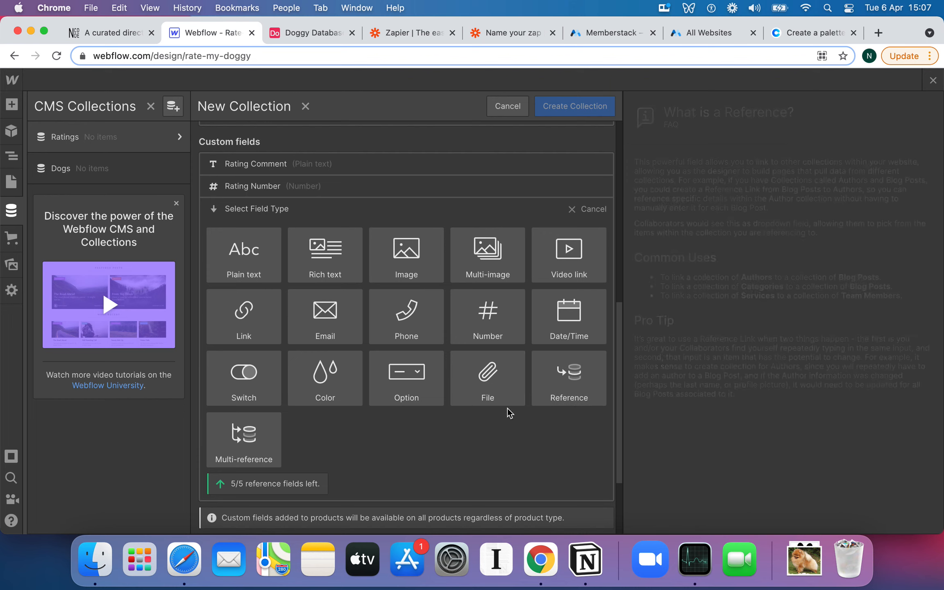
{"action": "left_click", "coordinate": [573, 387]}
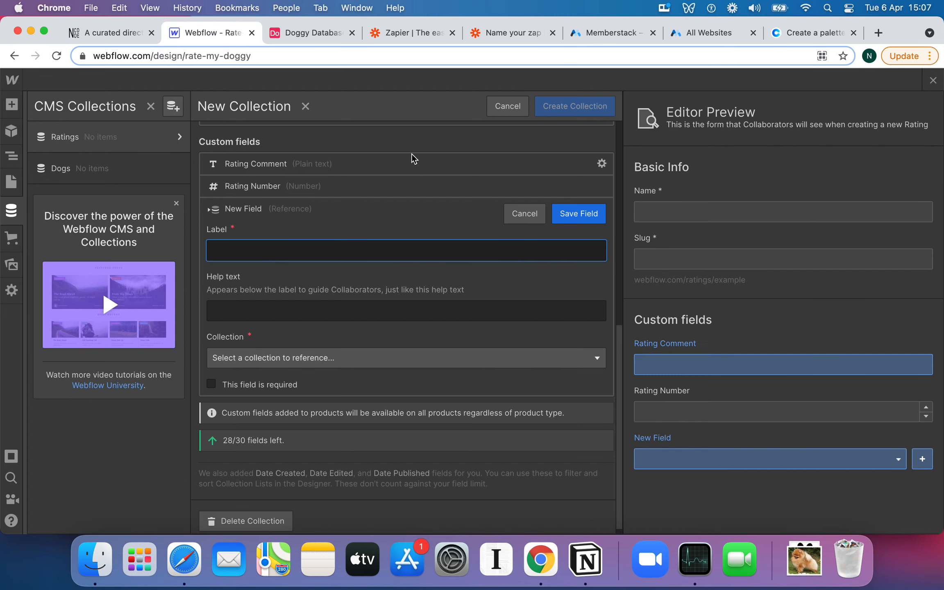
{"action": "type", "text": "Dog"}
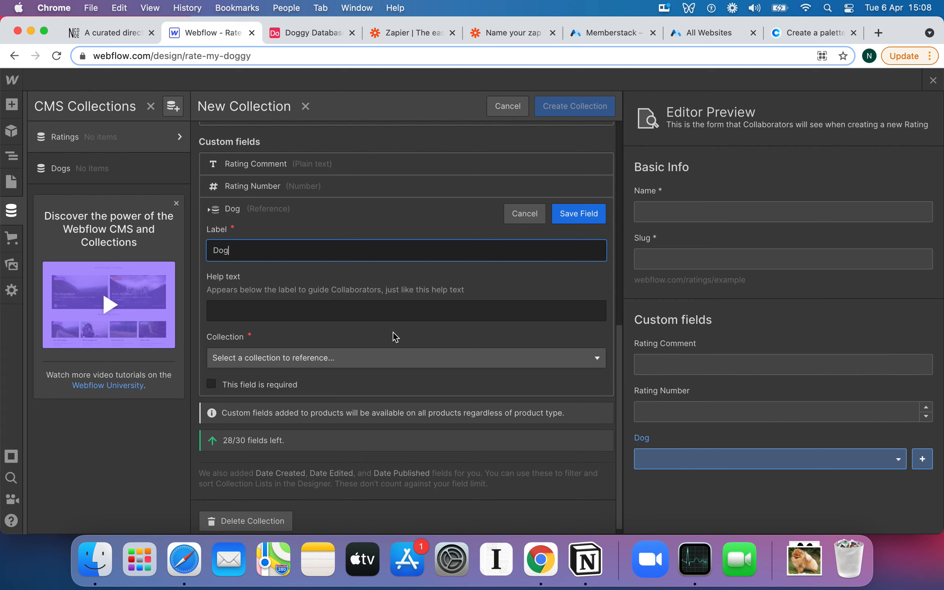
{"action": "left_click", "coordinate": [225, 251]}
{"action": "double_click", "coordinate": [213, 251]}
{"action": "left_click", "coordinate": [247, 249]}
{"action": "double_click", "coordinate": [228, 250]}
{"action": "left_click", "coordinate": [262, 252]}
{"action": "left_click", "coordinate": [237, 357]}
{"action": "left_click", "coordinate": [267, 401]}
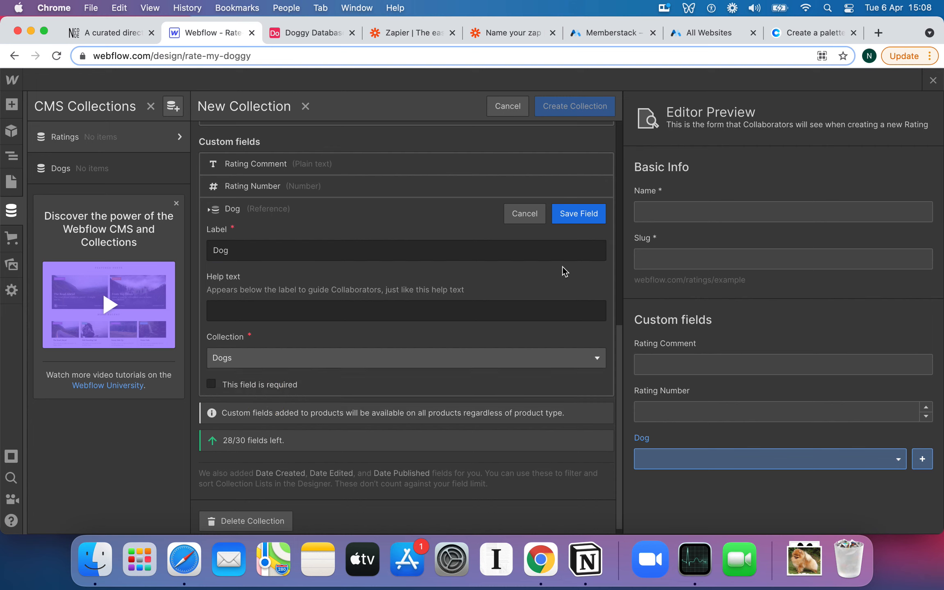
{"action": "left_click", "coordinate": [581, 214]}
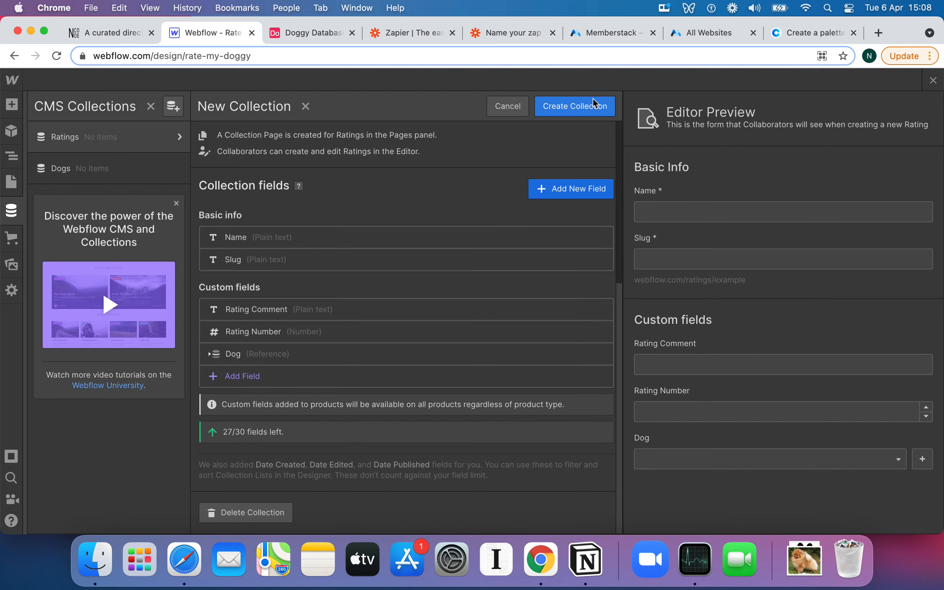
{"action": "left_click", "coordinate": [585, 107]}
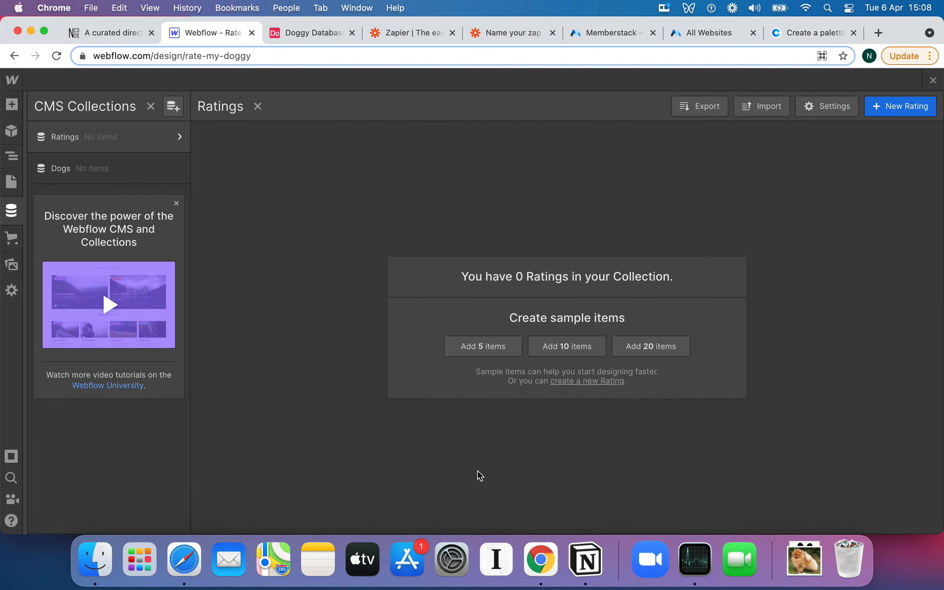
- Open the Dogs collection, and in the Airtable Doggy Database download the Dogs table's grid view as a CSV file
{"action": "left_click", "coordinate": [136, 160]}
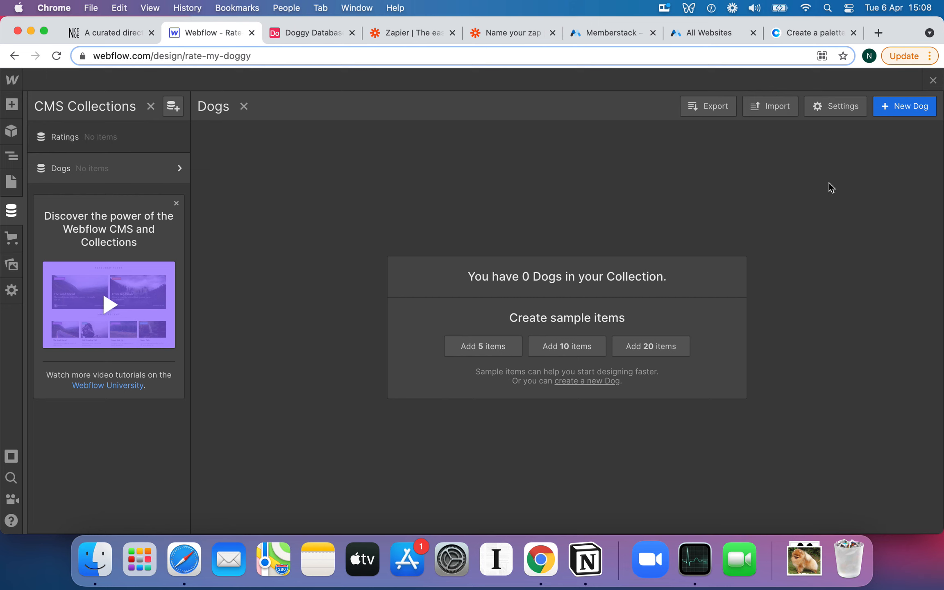
{"action": "left_click", "coordinate": [319, 34]}
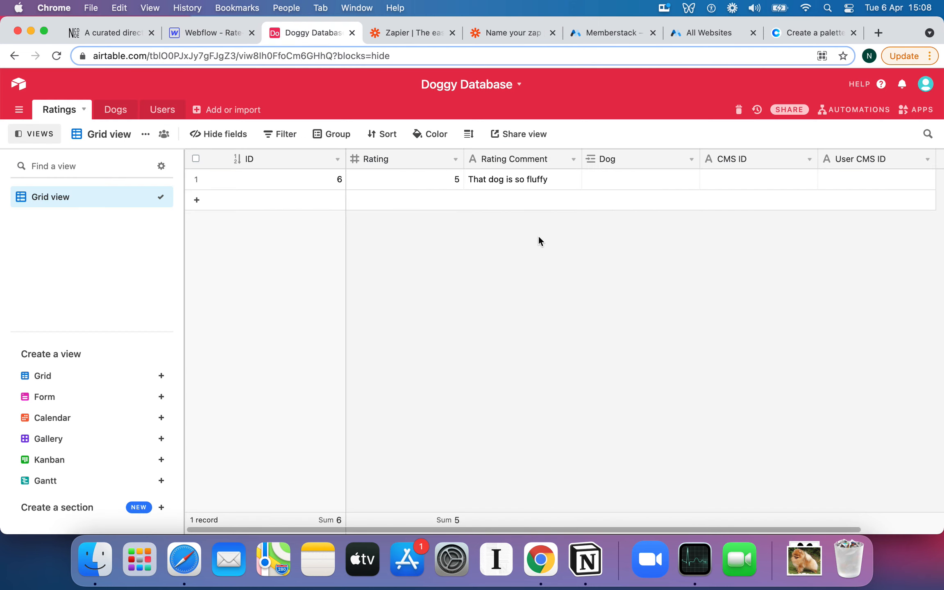
{"action": "left_click", "coordinate": [116, 109]}
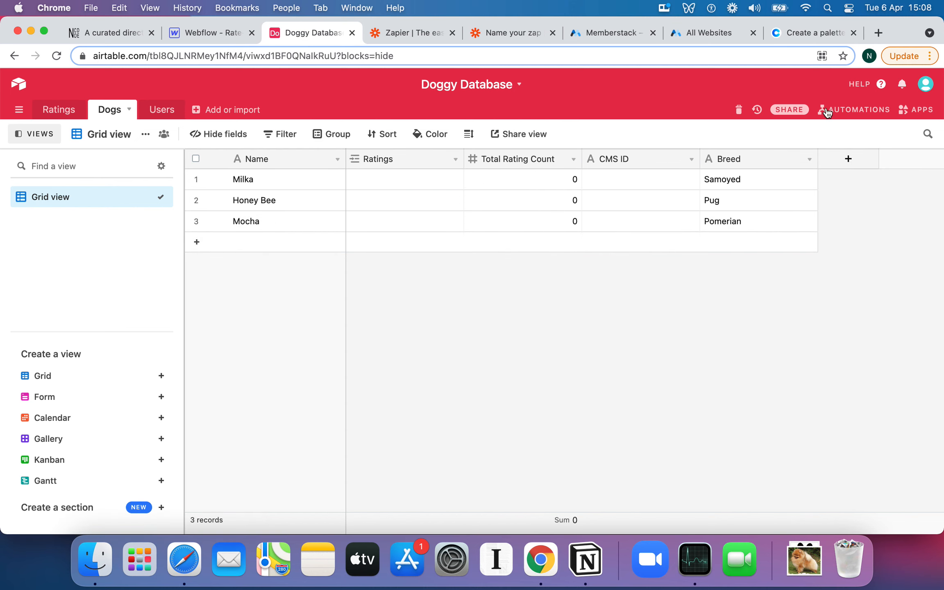
{"action": "left_click", "coordinate": [781, 110]}
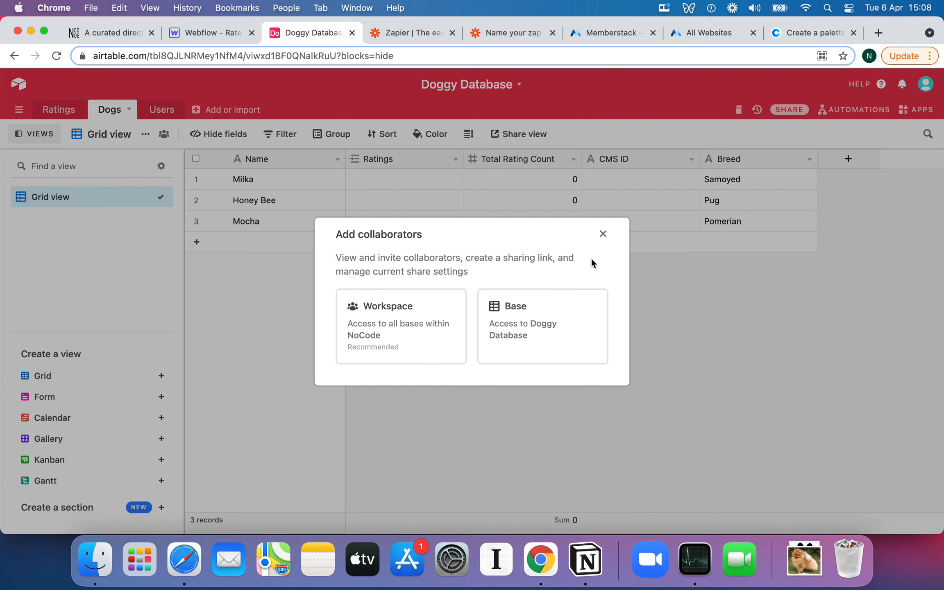
{"action": "left_click", "coordinate": [603, 234]}
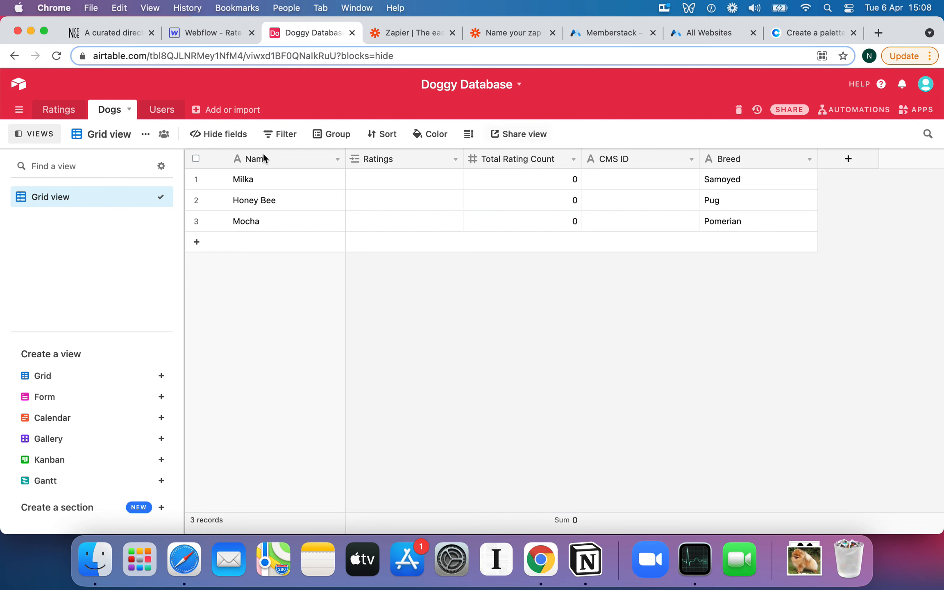
{"action": "left_click", "coordinate": [145, 135]}
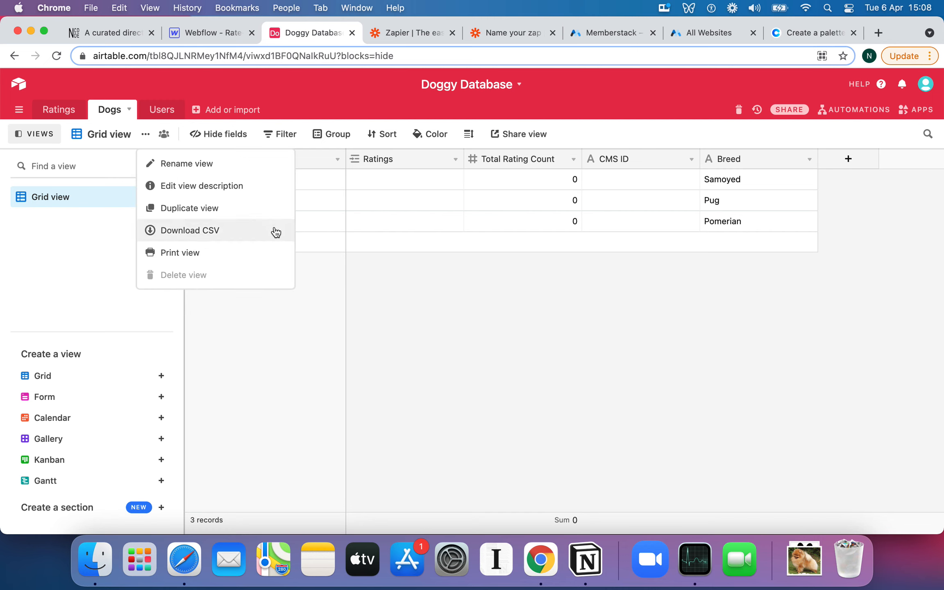
{"action": "left_click", "coordinate": [211, 231]}
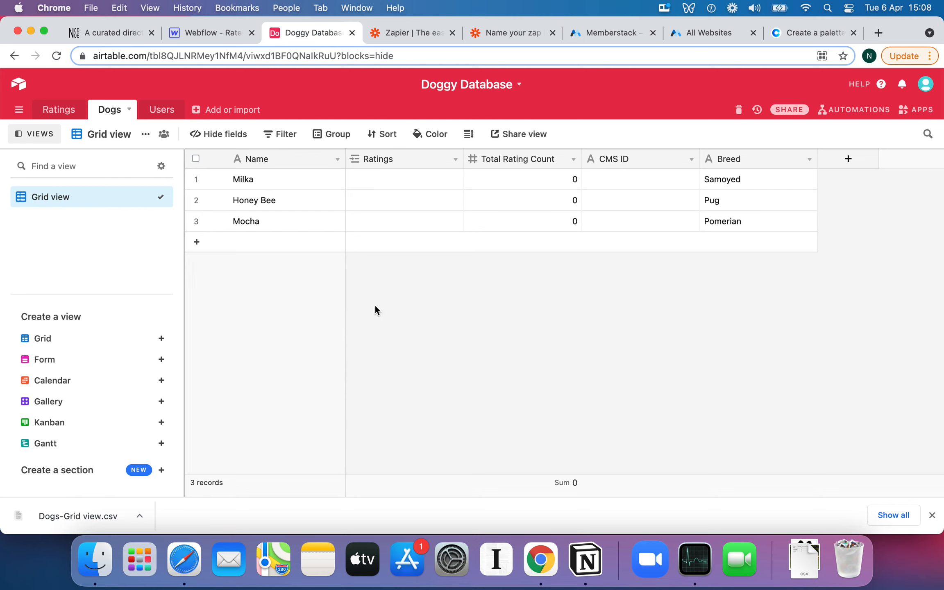
- Compare the Dogs records in Airtable with the Dogs collection in Webflow
{"action": "left_click", "coordinate": [201, 32]}
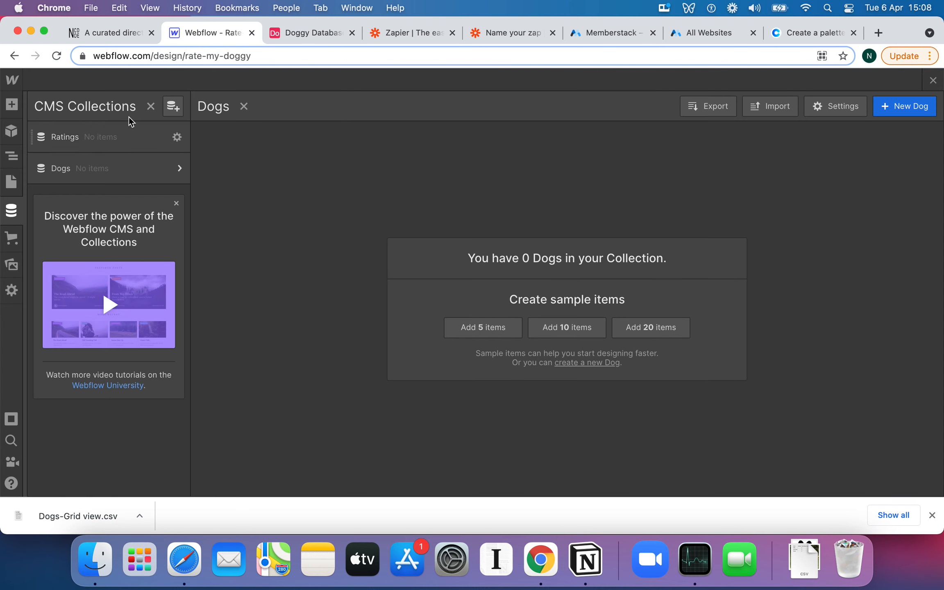
{"action": "left_click", "coordinate": [314, 33]}
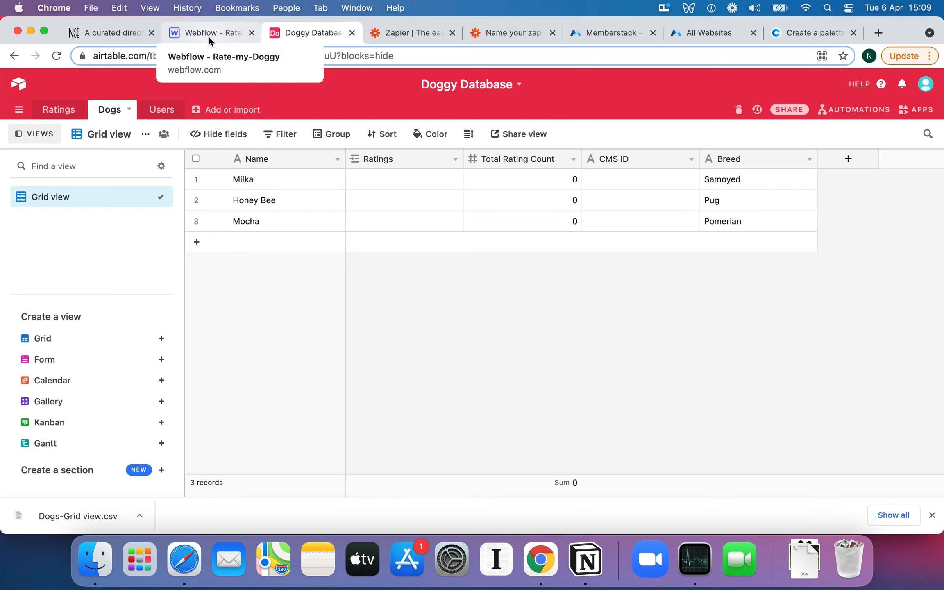
{"action": "left_click", "coordinate": [275, 181]}
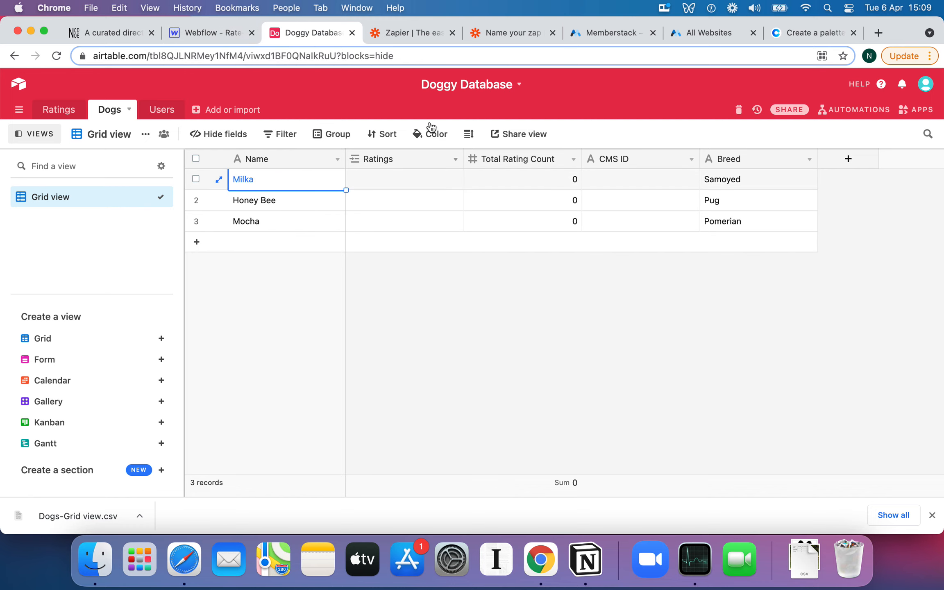
{"action": "left_click", "coordinate": [210, 34]}
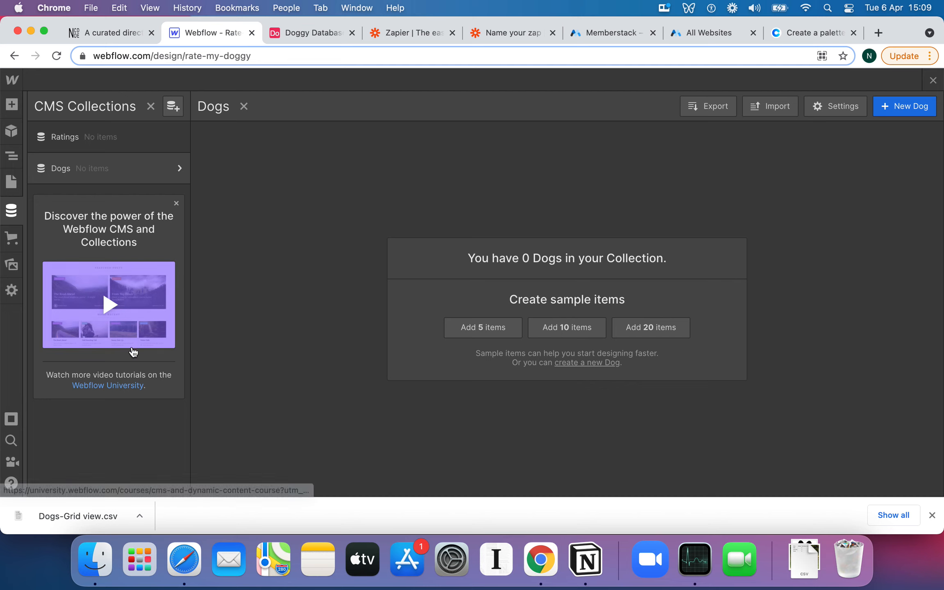
- Upload Dogs-Grid view.csv for import into the Dogs collection, treating its first row as the header
{"action": "left_click", "coordinate": [766, 109]}
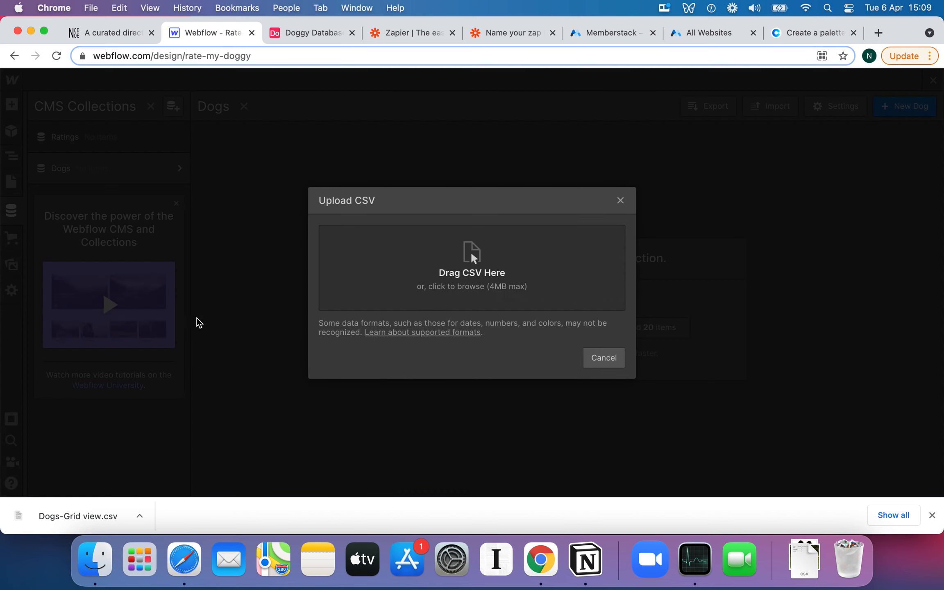
{"action": "left_click_drag", "start_coordinate": [113, 517], "coordinate": [476, 272]}
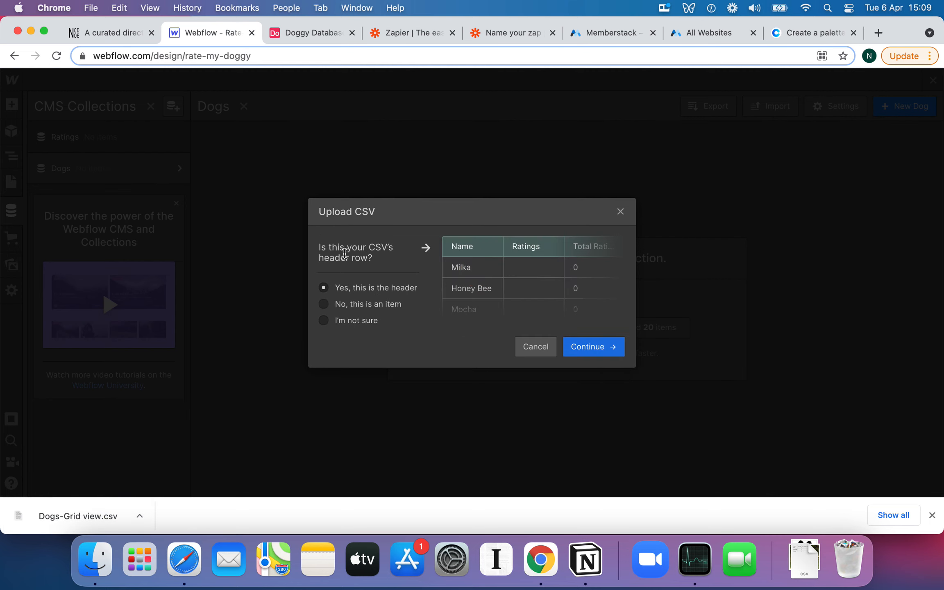
{"action": "left_click", "coordinate": [594, 343]}
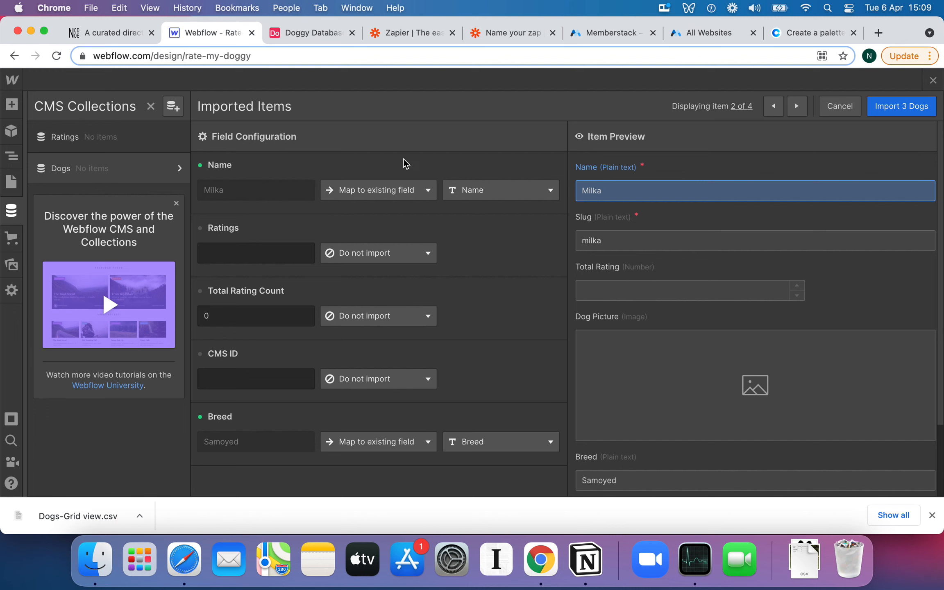
- Check the import fields against Airtable, then import the dogs with only Name and Breed mapped to existing fields
{"action": "left_click", "coordinate": [304, 36]}
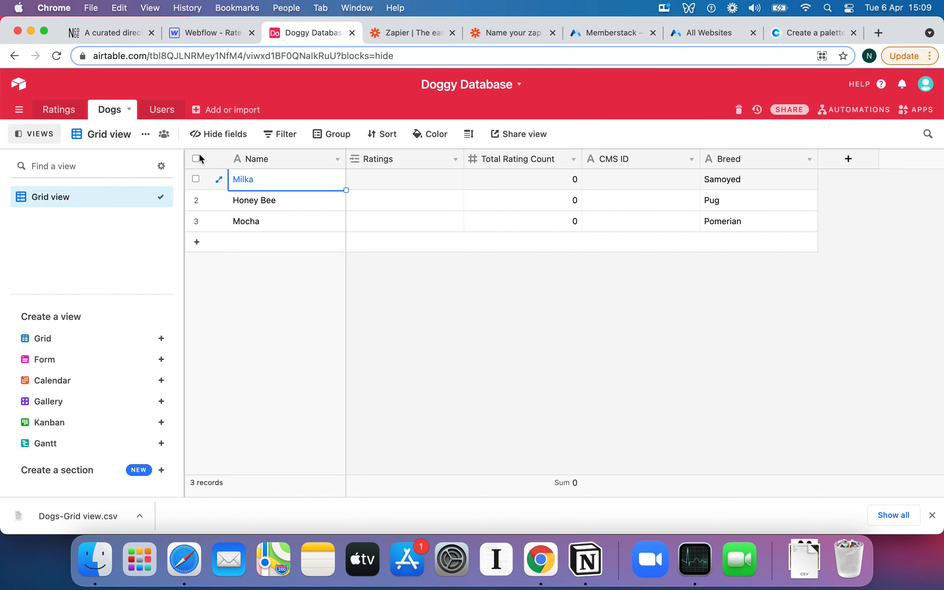
{"action": "left_click", "coordinate": [208, 34]}
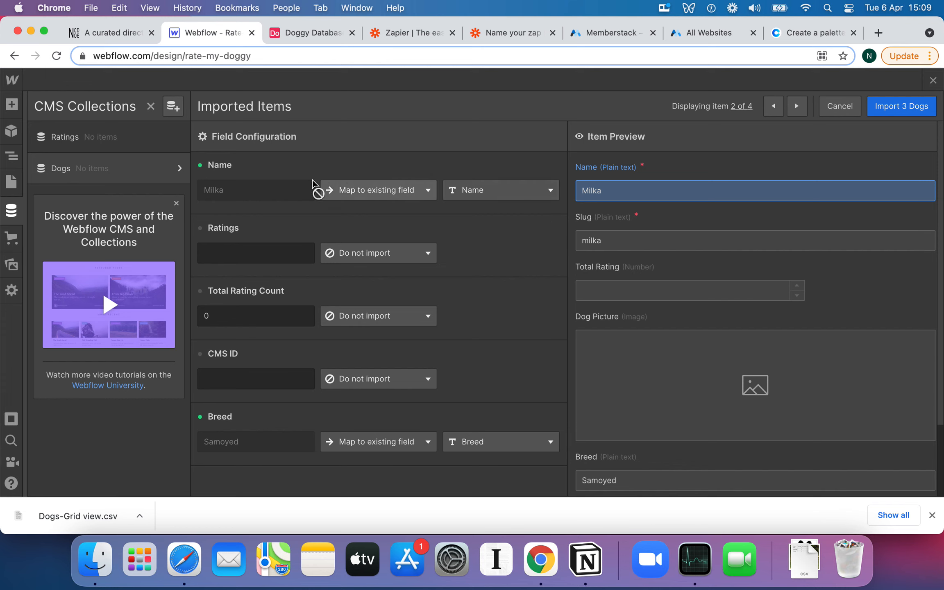
{"action": "scroll", "coordinate": [463, 278], "scroll_direction": "down", "scroll_amount": 2}
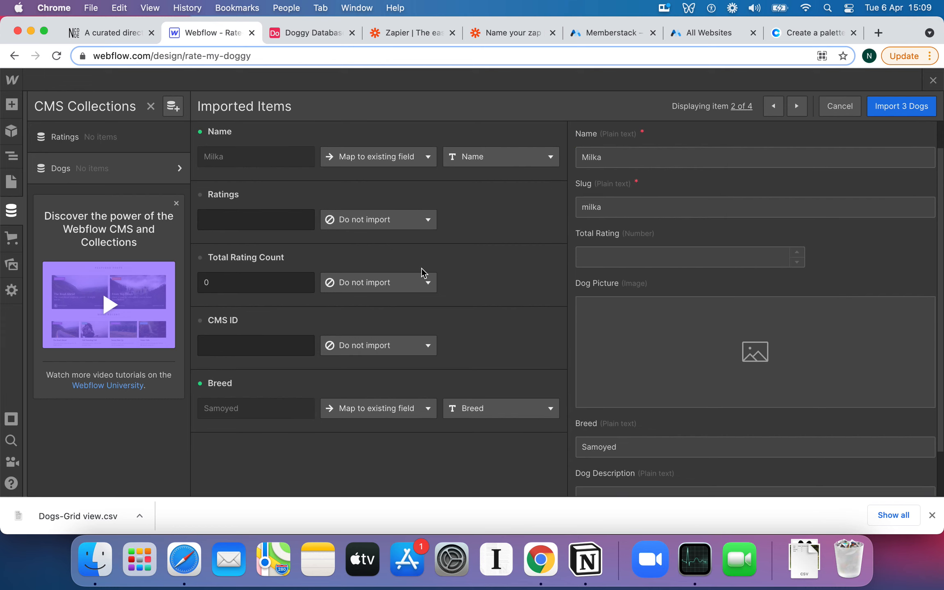
{"action": "scroll", "coordinate": [421, 268], "scroll_direction": "down", "scroll_amount": 3}
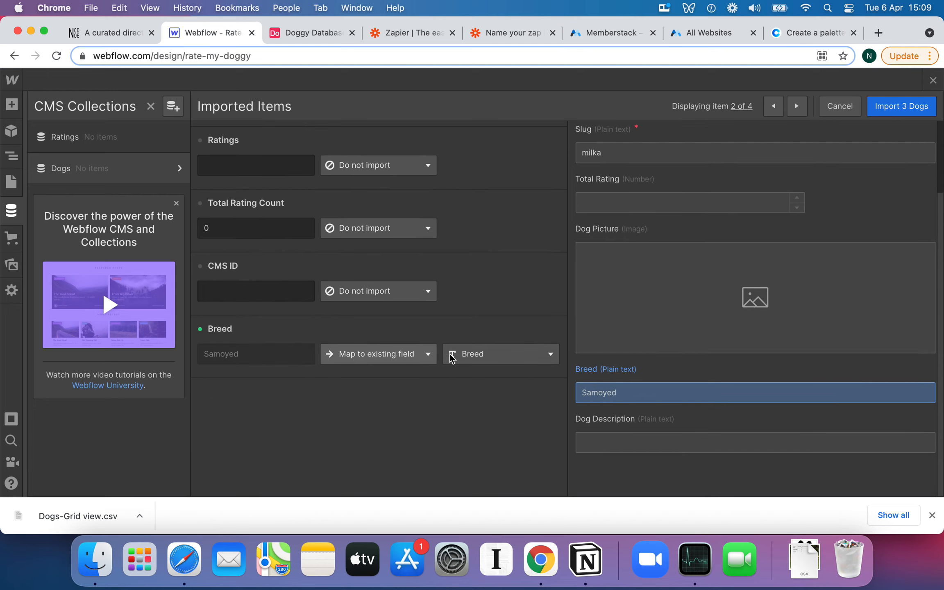
{"action": "left_click", "coordinate": [488, 354]}
{"action": "left_click", "coordinate": [522, 311]}
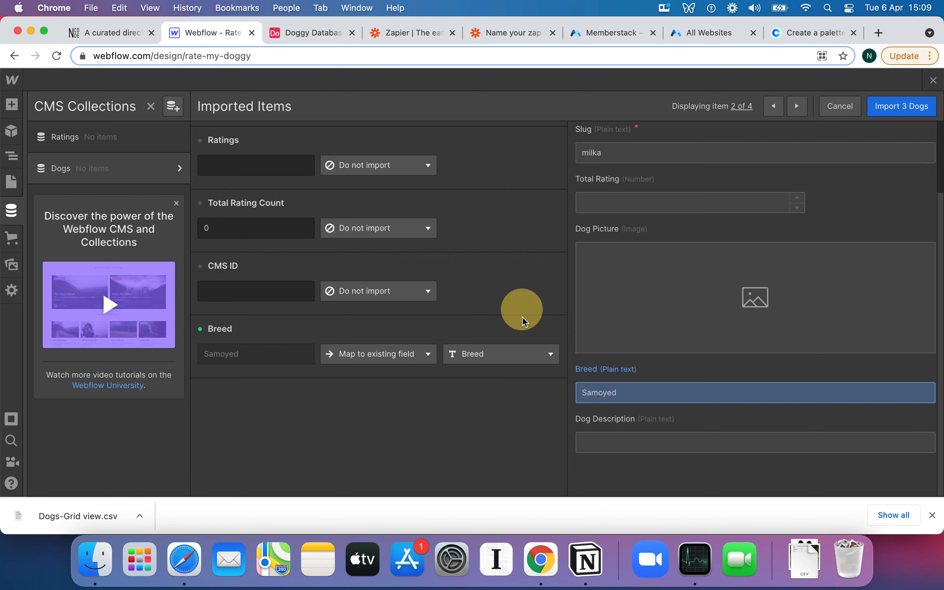
{"action": "scroll", "coordinate": [249, 300], "scroll_direction": "up", "scroll_amount": 3}
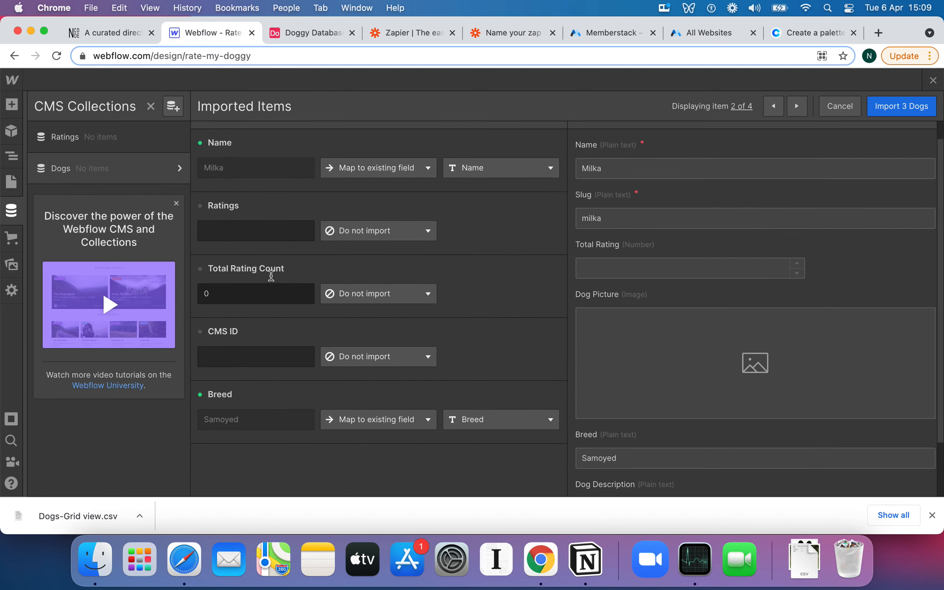
{"action": "scroll", "coordinate": [249, 210], "scroll_direction": "up", "scroll_amount": 1}
{"action": "left_click", "coordinate": [889, 105]}
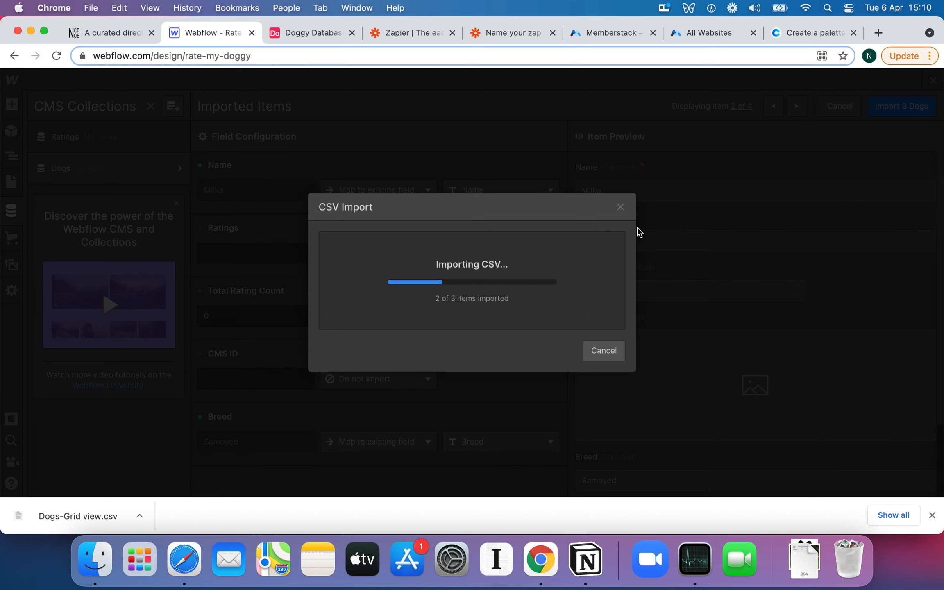
{"action": "left_click", "coordinate": [932, 515]}
{"action": "left_click", "coordinate": [608, 370]}
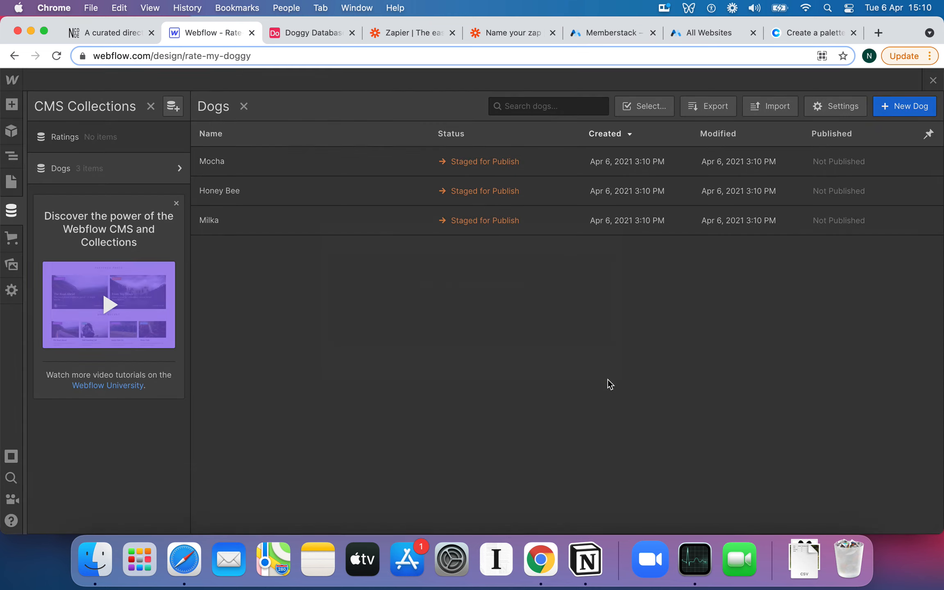
- Open the imported Mocha item and examine its custom fields and Item ID
{"action": "left_click", "coordinate": [261, 165]}
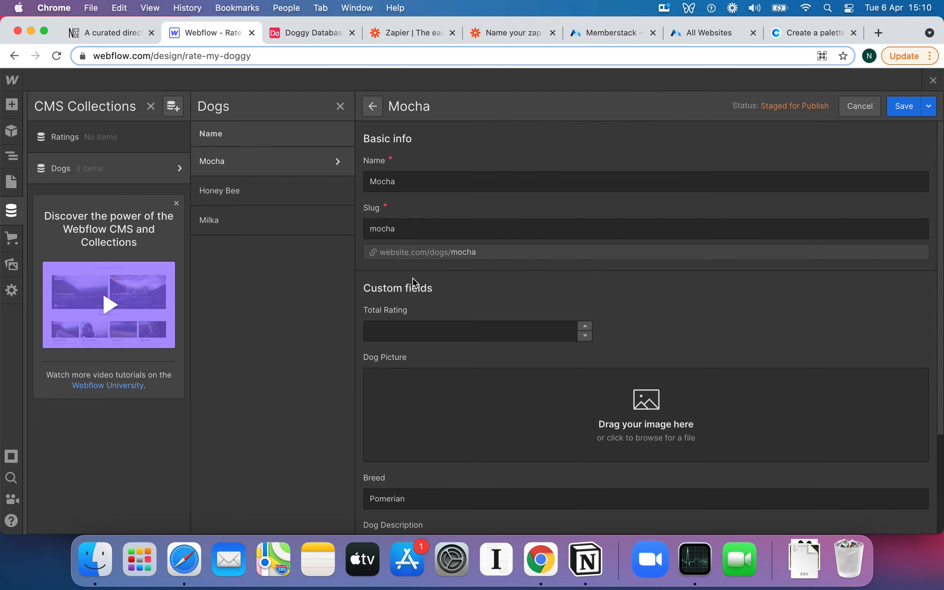
{"action": "scroll", "coordinate": [477, 412], "scroll_direction": "down", "scroll_amount": 3}
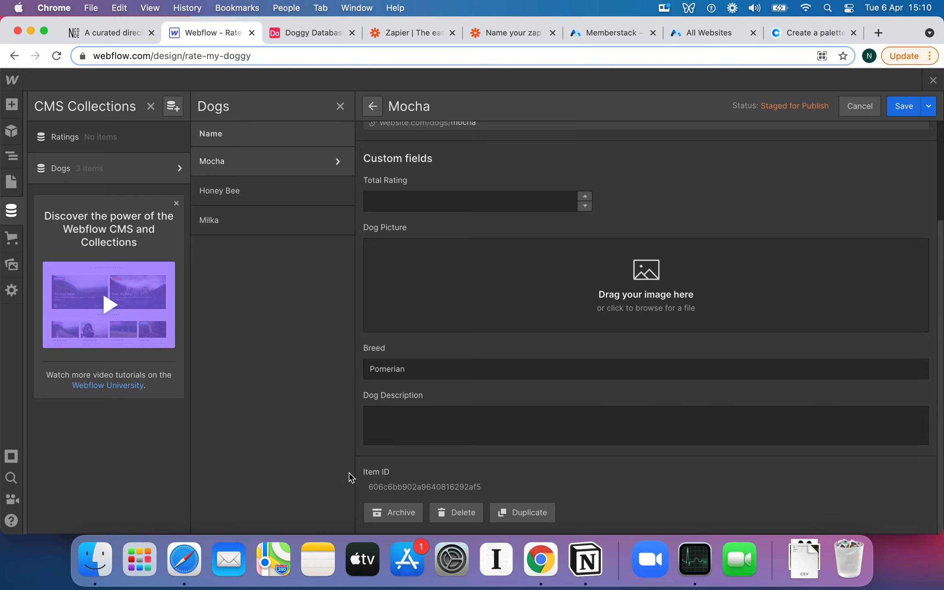
{"action": "left_click_drag", "start_coordinate": [374, 475], "coordinate": [400, 475]}
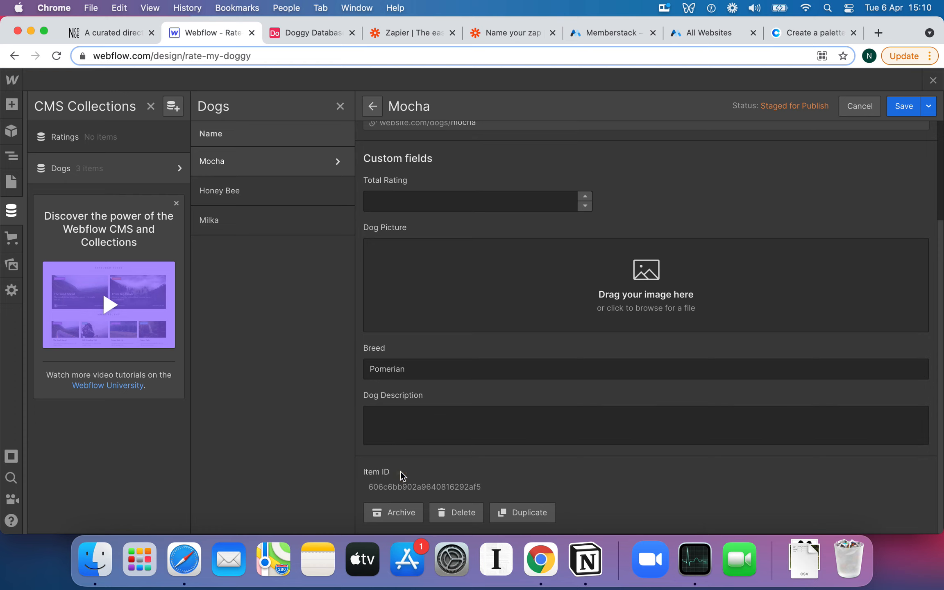
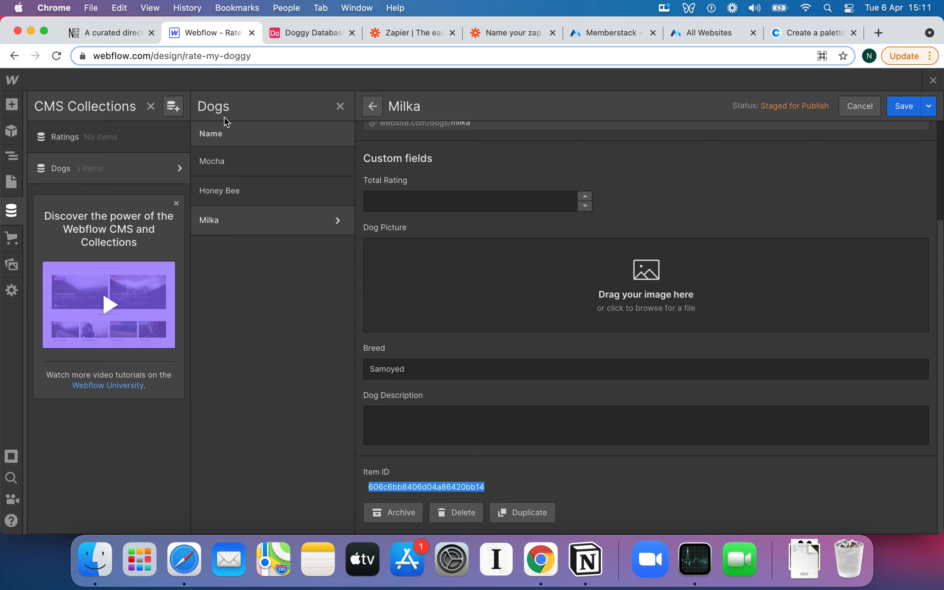
- Create an item in the Ratings collection named 6, with comment "That dog is so fluffy", rating number 5 and dog Milka
{"action": "scroll", "coordinate": [498, 310], "scroll_direction": "up", "scroll_amount": 5}
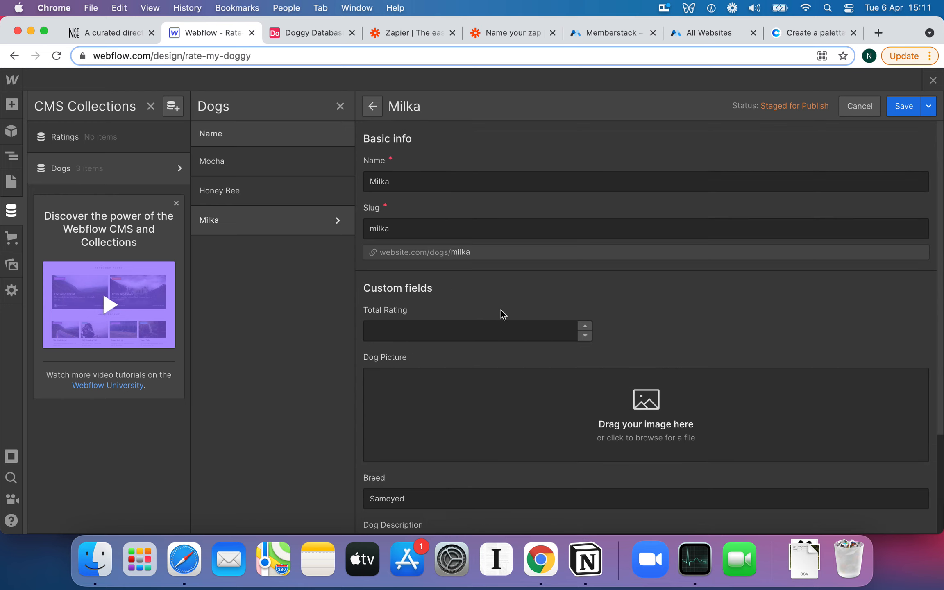
{"action": "left_click", "coordinate": [65, 137]}
{"action": "left_click", "coordinate": [899, 106]}
{"action": "type", "text": "6"}
{"action": "left_click", "coordinate": [444, 331]}
{"action": "type", "text": "That dog is so fluffy"}
{"action": "left_click", "coordinate": [444, 378]}
{"action": "type", "text": "5"}
{"action": "left_click", "coordinate": [444, 426]}
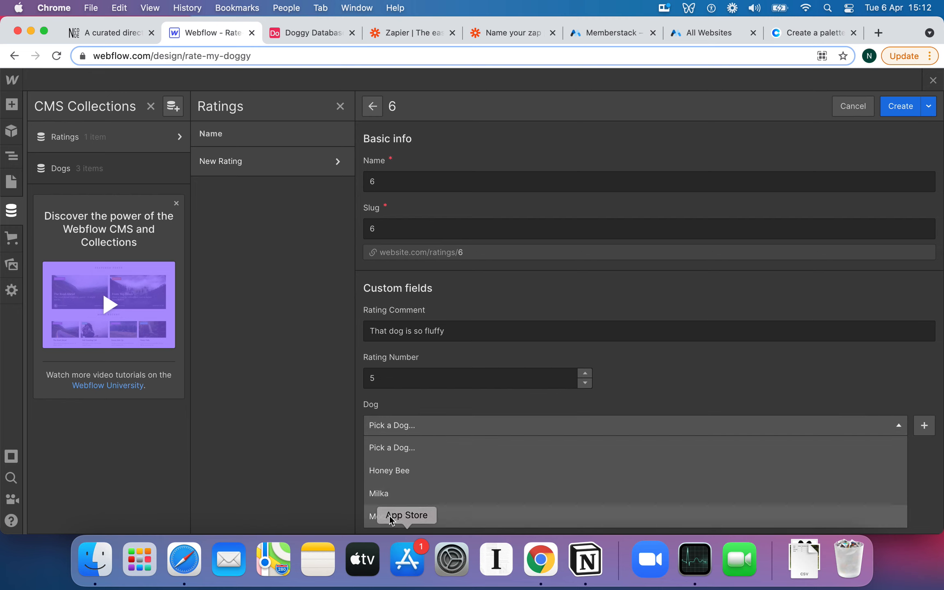
{"action": "left_click", "coordinate": [391, 492]}
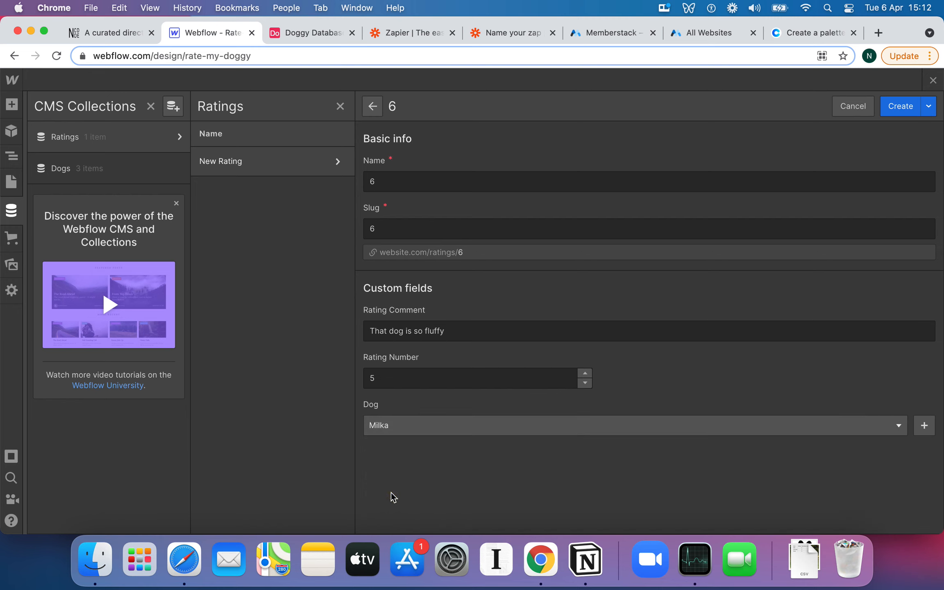
{"action": "left_click", "coordinate": [900, 106]}
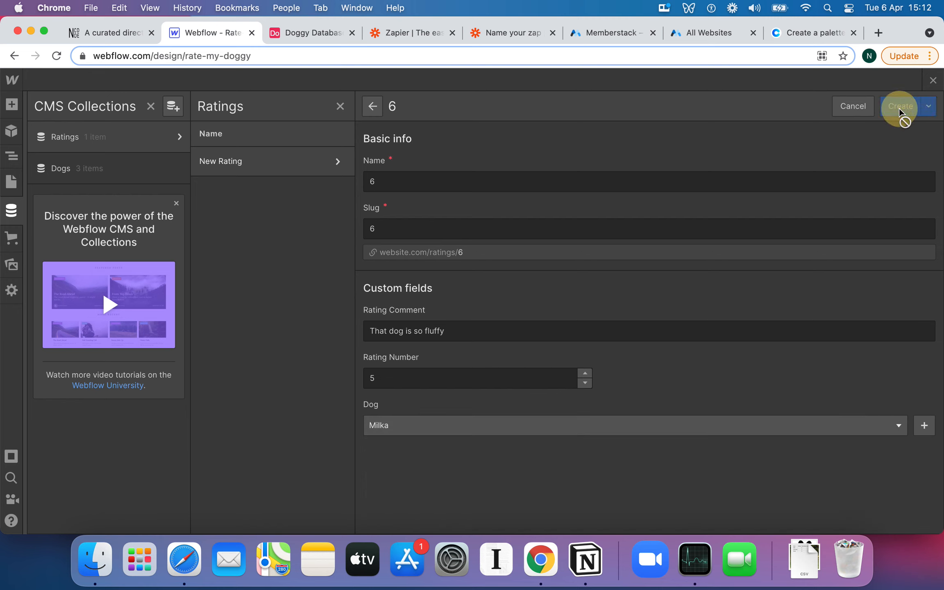
- In the Airtable Ratings table, link the record with ID 6 to Milka in its Dog field
{"action": "left_click", "coordinate": [303, 31]}
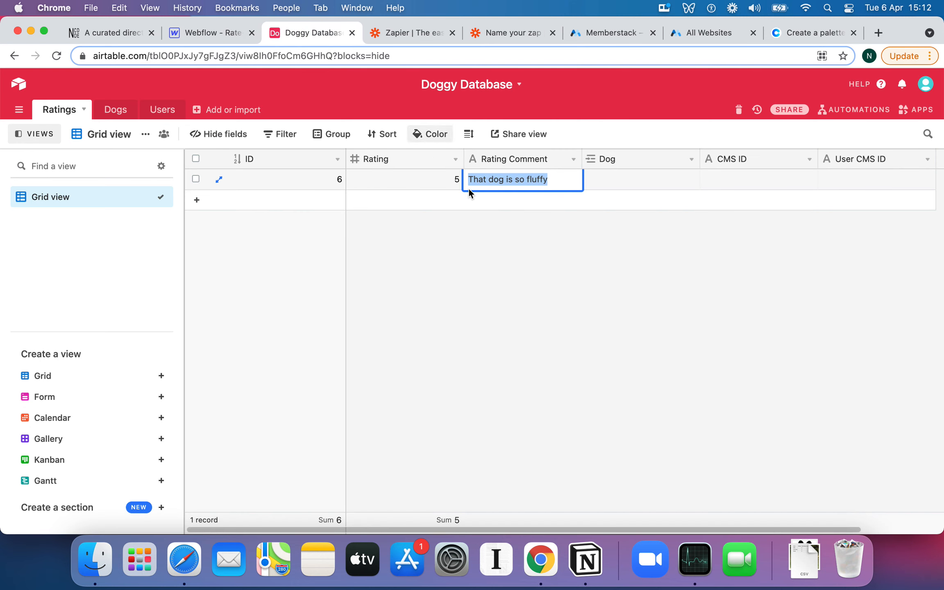
{"action": "left_click", "coordinate": [648, 185]}
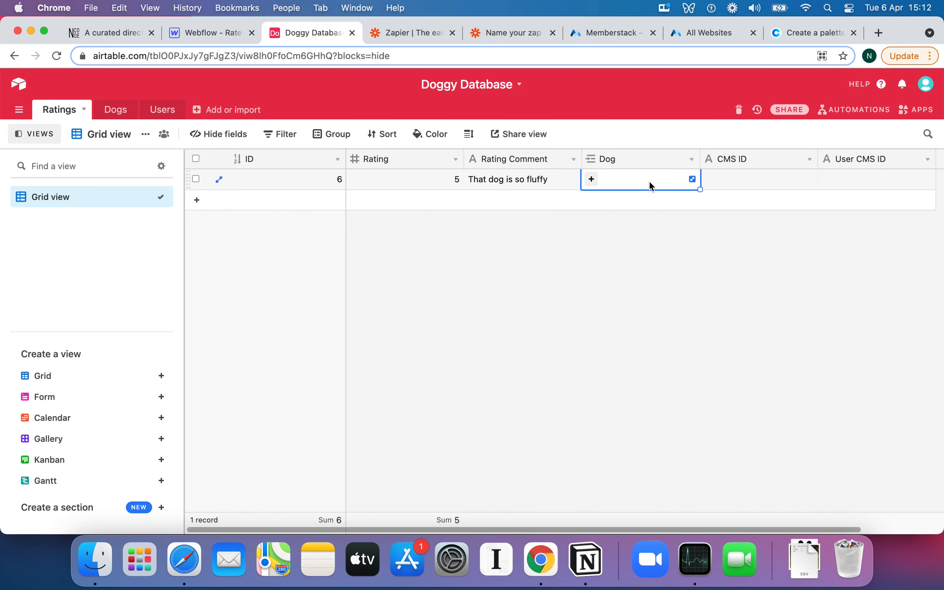
{"action": "left_click", "coordinate": [591, 179]}
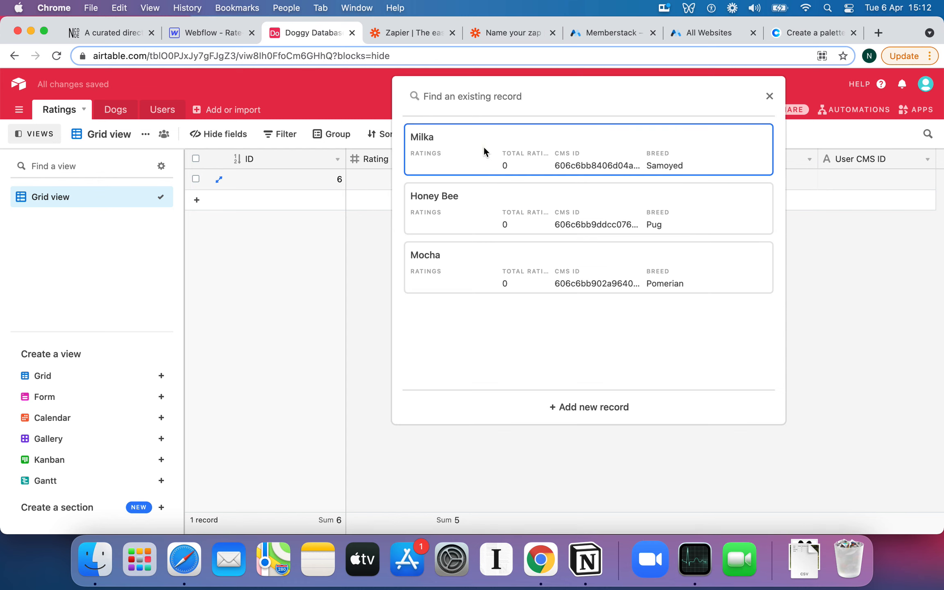
{"action": "left_click", "coordinate": [484, 146]}
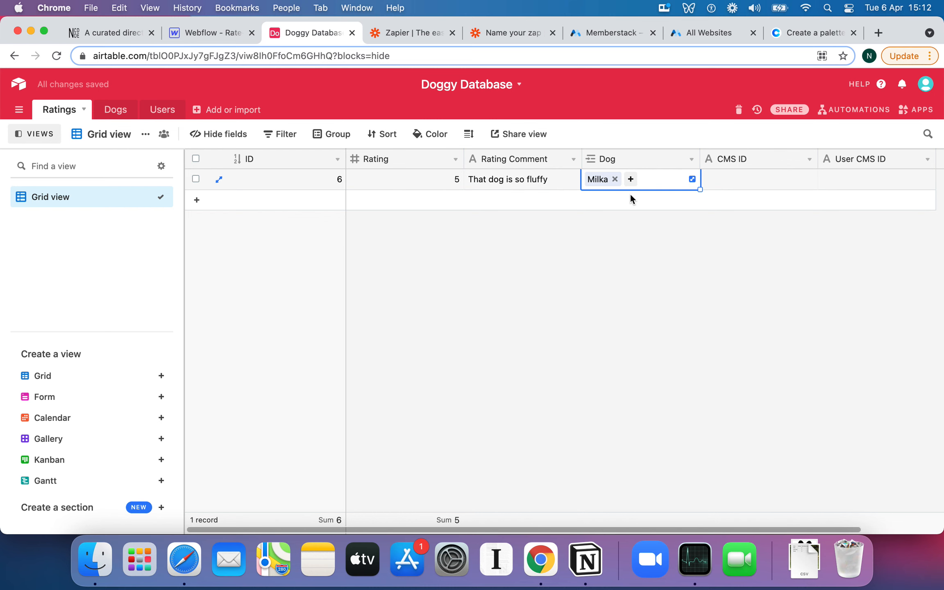
- Return to Webflow, review and save rating item 6, and close the CMS collections
{"action": "left_click", "coordinate": [191, 32]}
{"action": "left_click", "coordinate": [328, 157]}
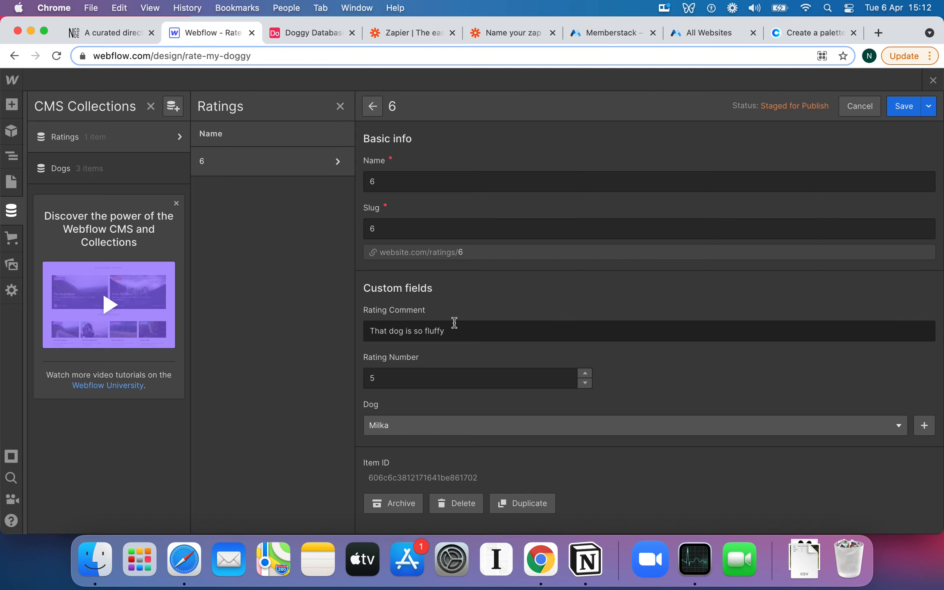
{"action": "left_click", "coordinate": [912, 106]}
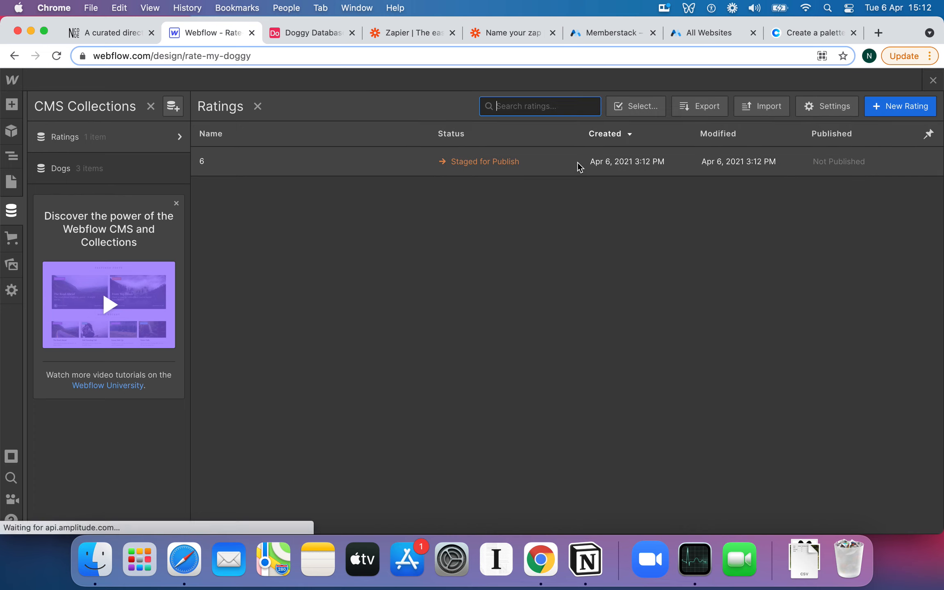
{"action": "left_click", "coordinate": [933, 80]}
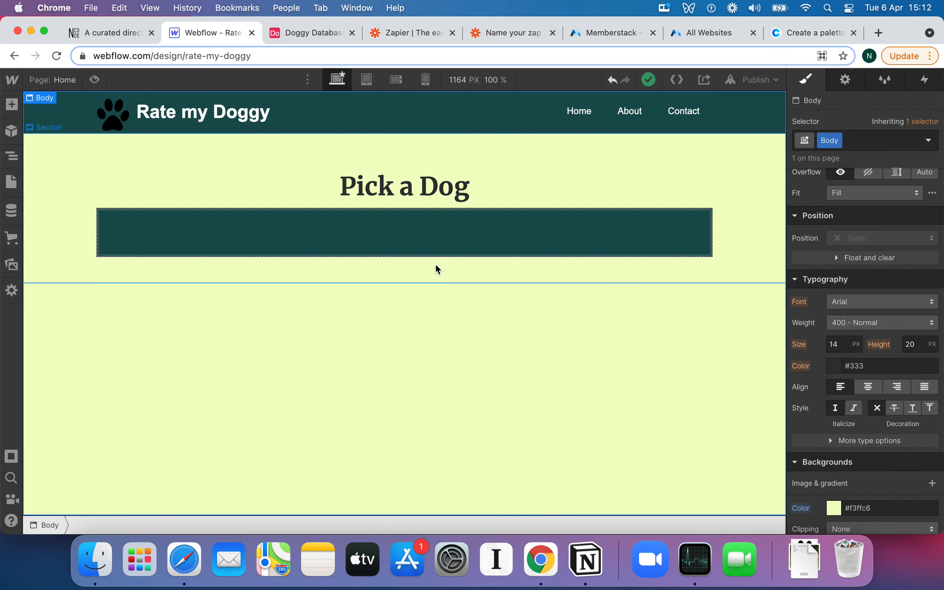
- Compare Webflow's Ratings collection with the Dogs and Ratings tables in the Airtable Doggy Database
{"action": "left_click", "coordinate": [326, 32]}
{"action": "left_click", "coordinate": [213, 33]}
{"action": "left_click", "coordinate": [11, 210]}
{"action": "left_click", "coordinate": [68, 137]}
{"action": "left_click", "coordinate": [933, 80]}
{"action": "left_click", "coordinate": [317, 32]}
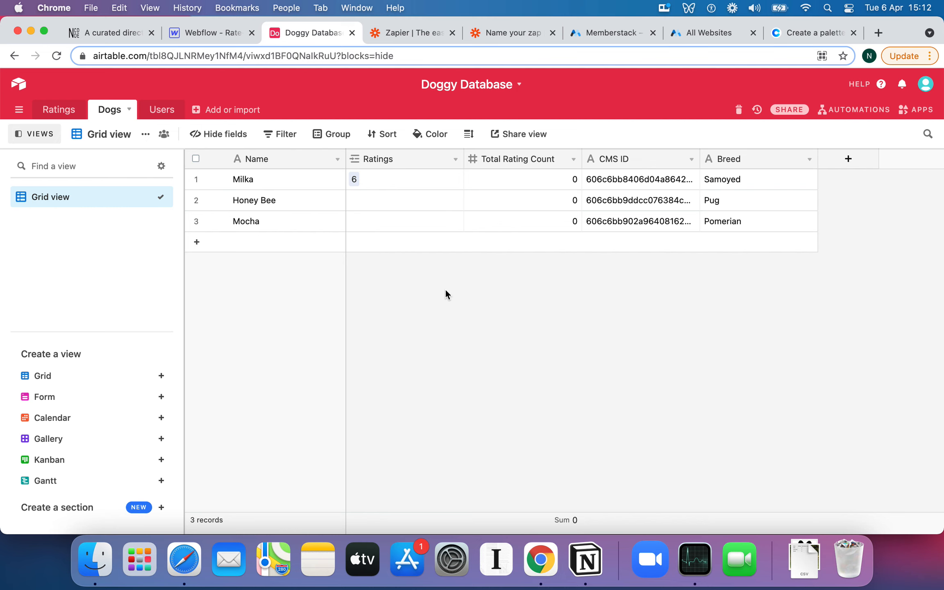
{"action": "left_click", "coordinate": [53, 109]}
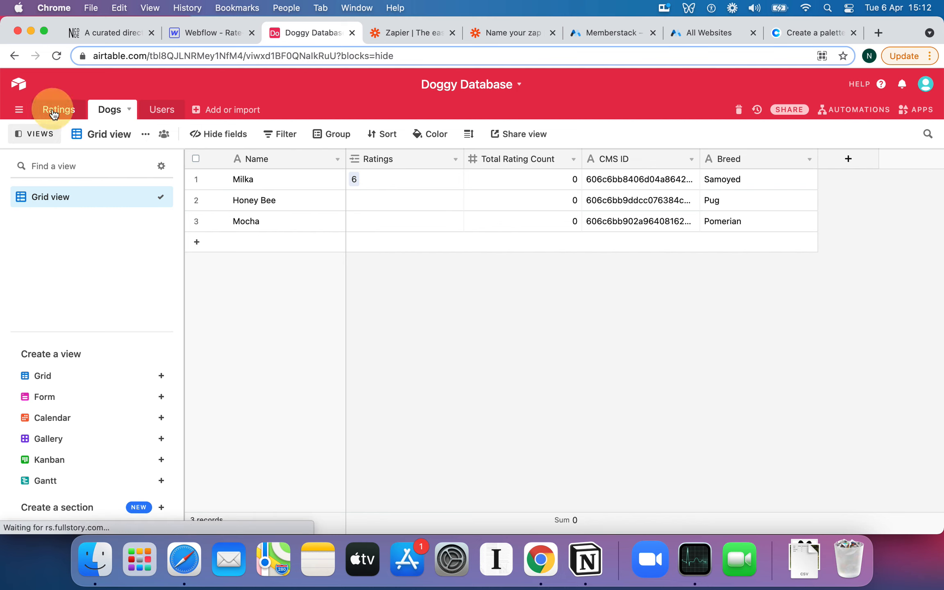
{"action": "scroll", "coordinate": [729, 198], "scroll_direction": "right", "scroll_amount": 5}
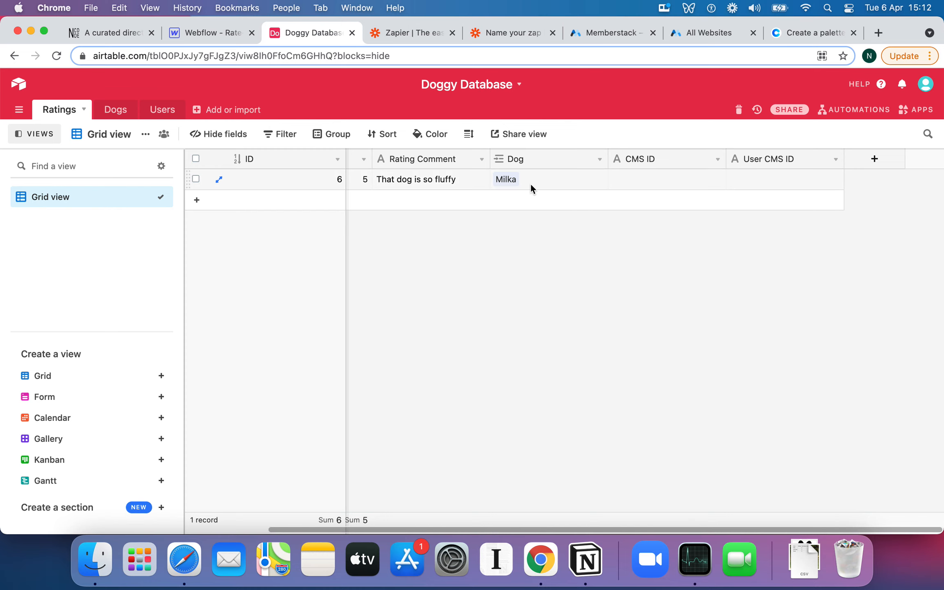
{"action": "scroll", "coordinate": [598, 196], "scroll_direction": "left", "scroll_amount": 5}
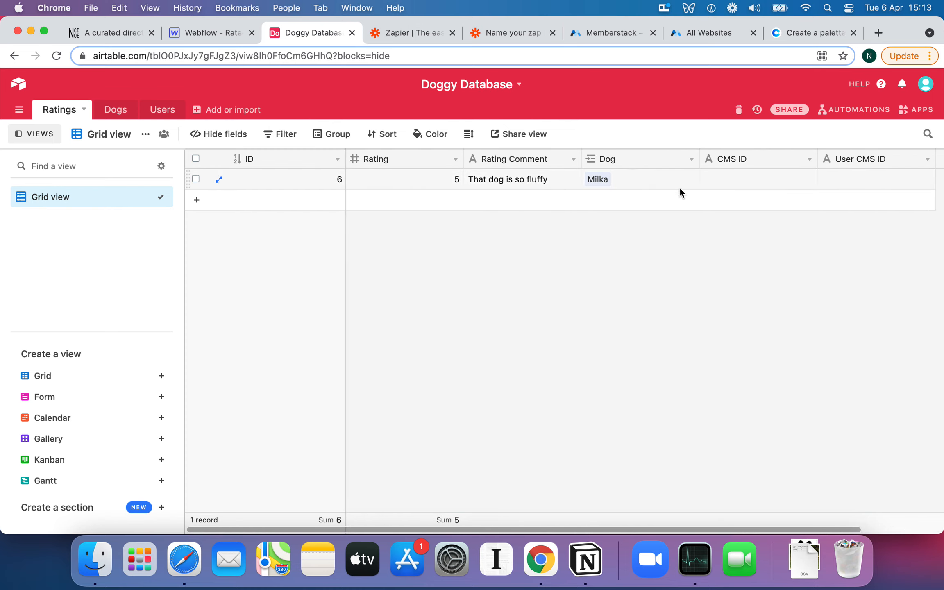
{"action": "scroll", "coordinate": [656, 177], "scroll_direction": "right", "scroll_amount": 5}
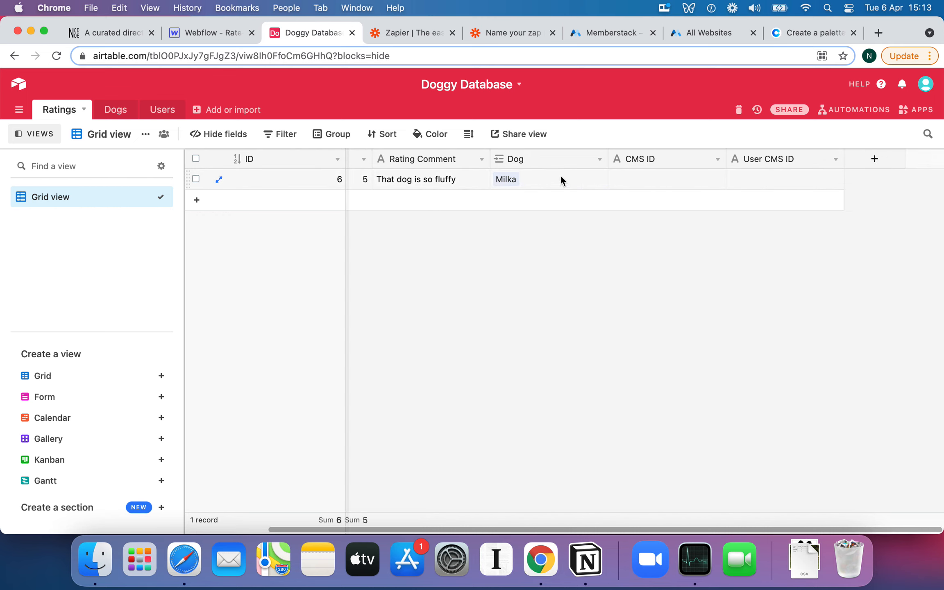
- Start a new rollup field in the Airtable Ratings table that rolls up CMS ID from the linked Dog records
{"action": "left_click", "coordinate": [876, 159]}
{"action": "scroll", "coordinate": [771, 336], "scroll_direction": "down", "scroll_amount": 10}
{"action": "left_click", "coordinate": [696, 348]}
{"action": "left_click", "coordinate": [697, 340]}
{"action": "left_click", "coordinate": [696, 369]}
{"action": "scroll", "coordinate": [764, 409], "scroll_direction": "down", "scroll_amount": 5}
- Set the rollup's aggregation formula to ARRAYJOIN(values), create the field without a custom name and expand its value for the rating record
{"action": "left_click", "coordinate": [764, 402]}
{"action": "type", "text": "Arra"}
{"action": "key", "text": "Return"}
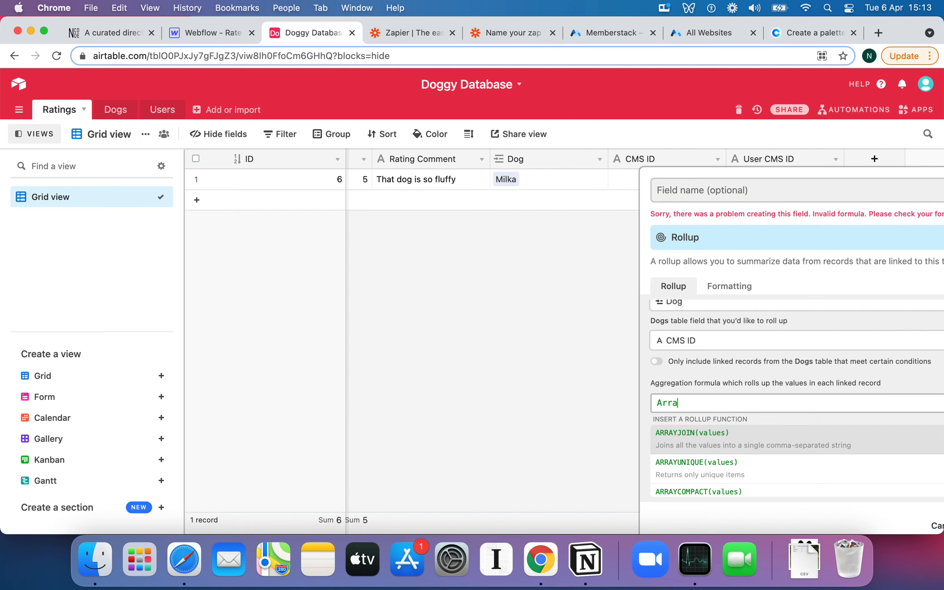
{"action": "left_click", "coordinate": [763, 438]}
{"action": "left_click", "coordinate": [883, 464]}
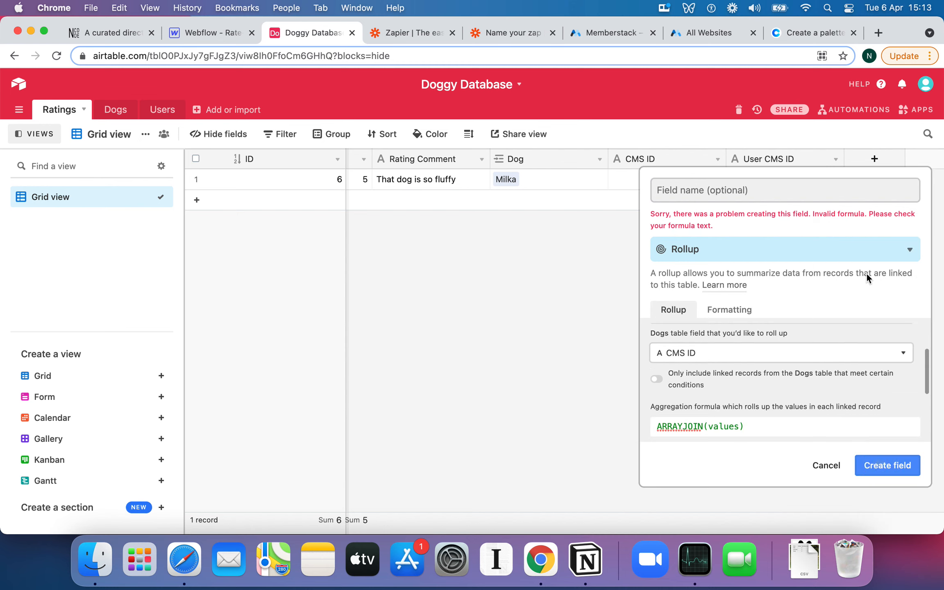
{"action": "left_click", "coordinate": [877, 179]}
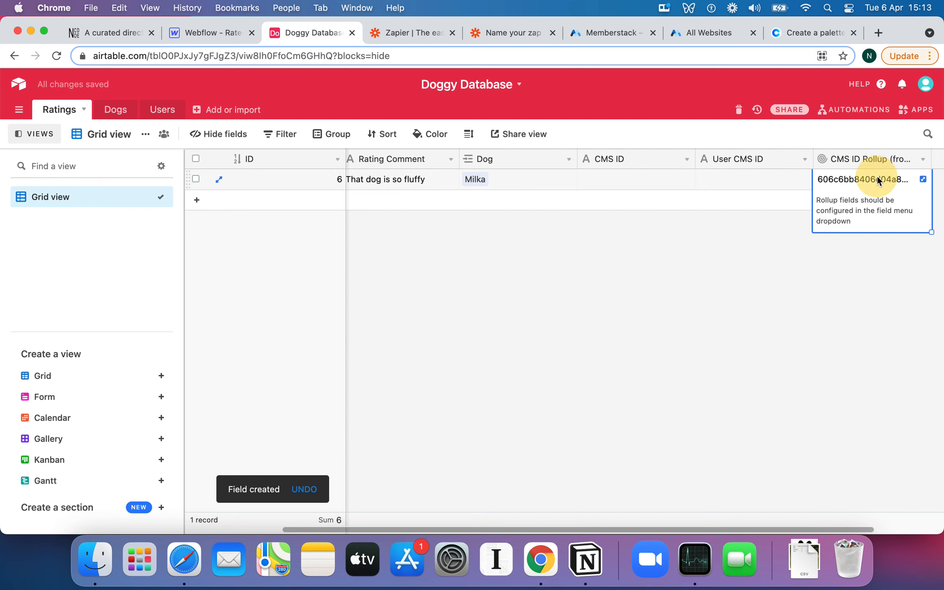
{"action": "left_click", "coordinate": [922, 179]}
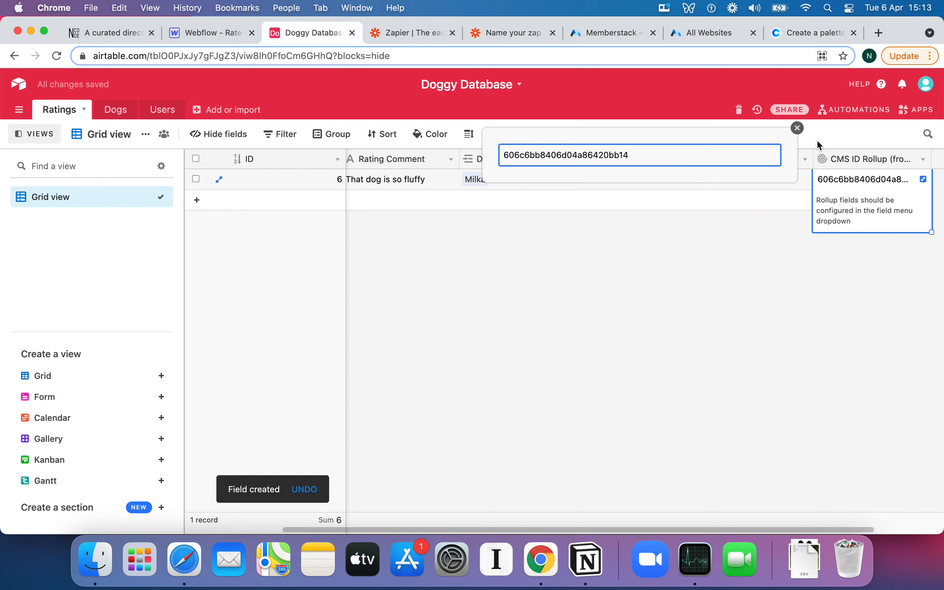
- Review the CMS ID rollup field's configuration, covering the Dog link, CMS ID source and ARRAYJOIN(values) formula, and save it
{"action": "left_click", "coordinate": [797, 128]}
{"action": "left_click", "coordinate": [923, 159]}
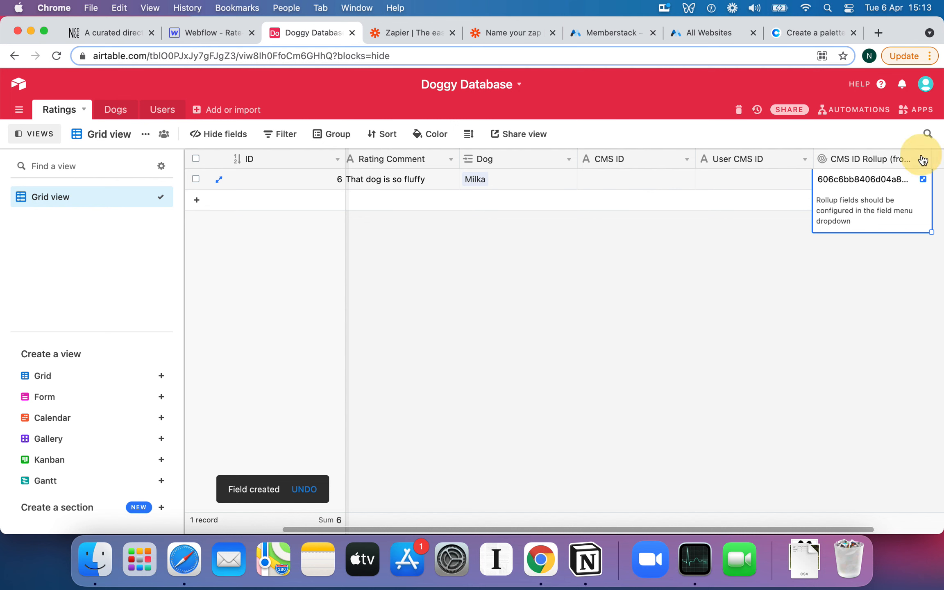
{"action": "left_click", "coordinate": [866, 181]}
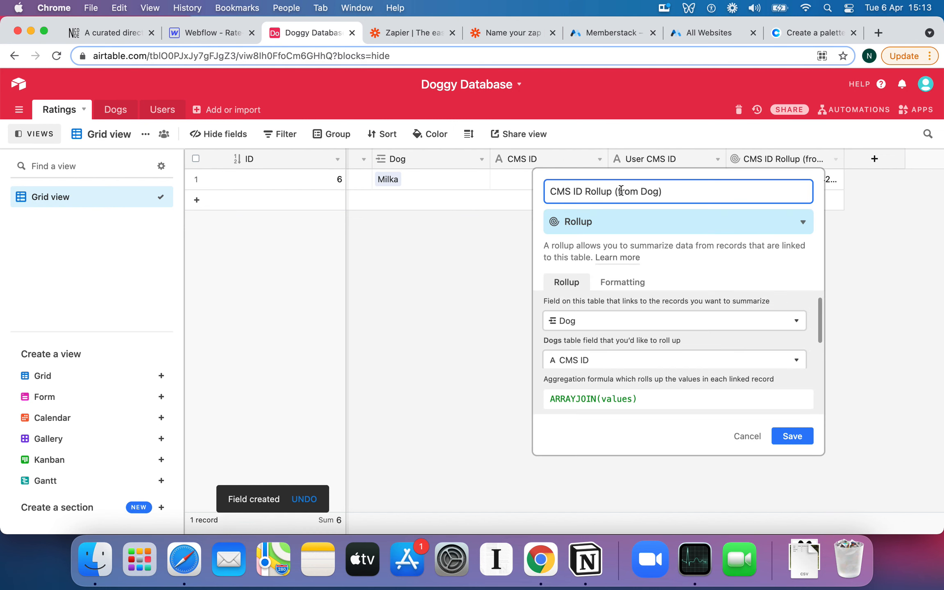
{"action": "scroll", "coordinate": [685, 298], "scroll_direction": "down", "scroll_amount": 2}
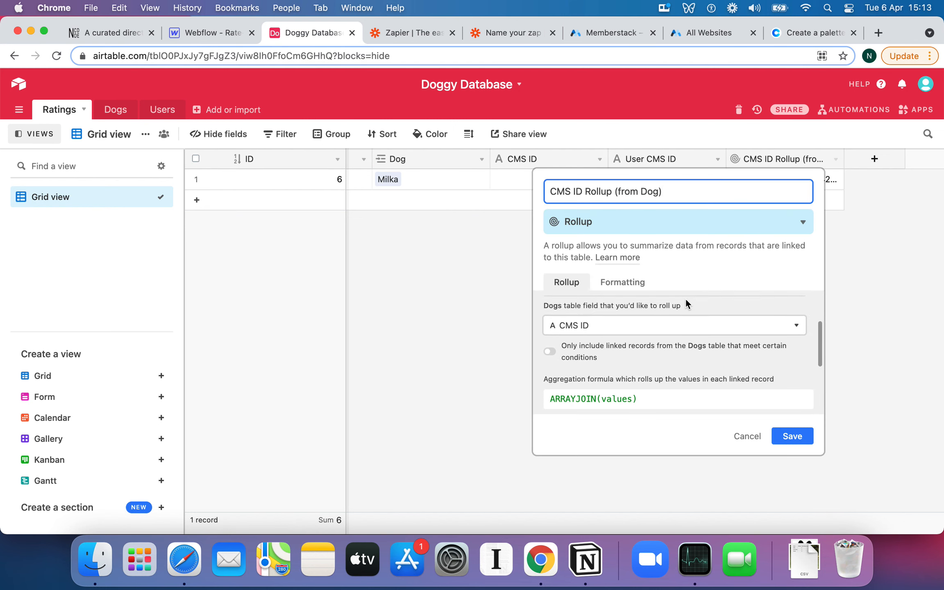
{"action": "scroll", "coordinate": [685, 298], "scroll_direction": "up", "scroll_amount": 2}
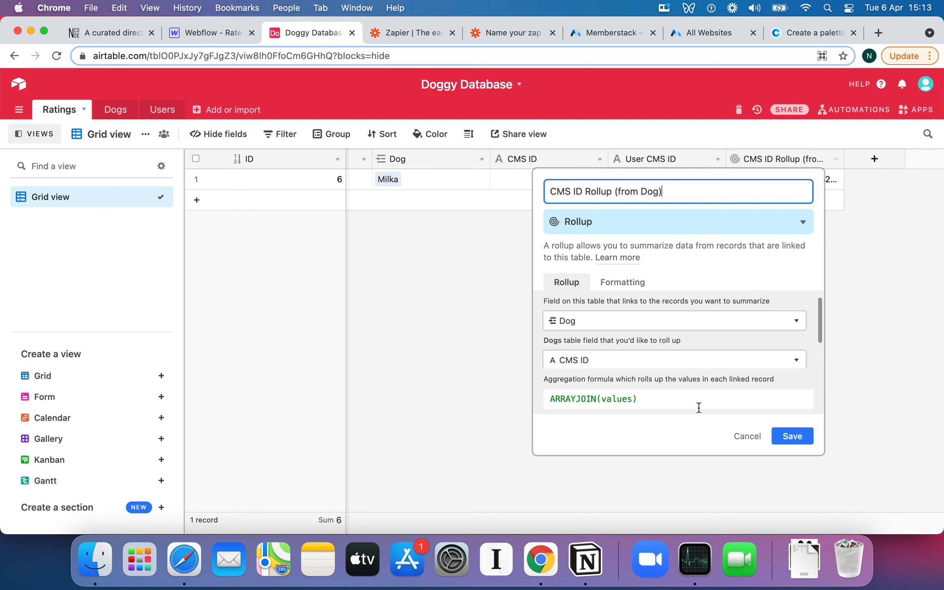
{"action": "left_click", "coordinate": [648, 400]}
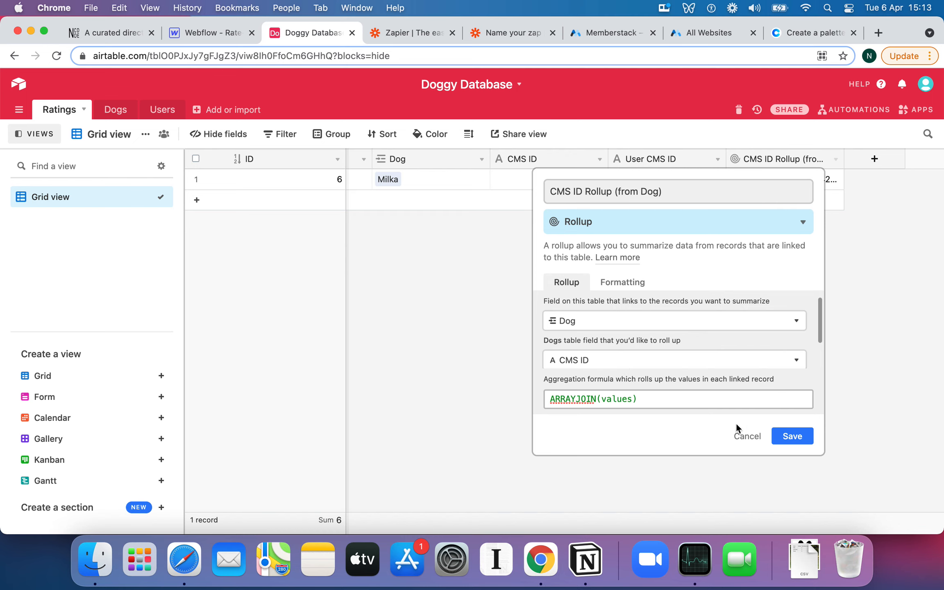
{"action": "left_click", "coordinate": [786, 442]}
{"action": "left_click", "coordinate": [786, 441]}
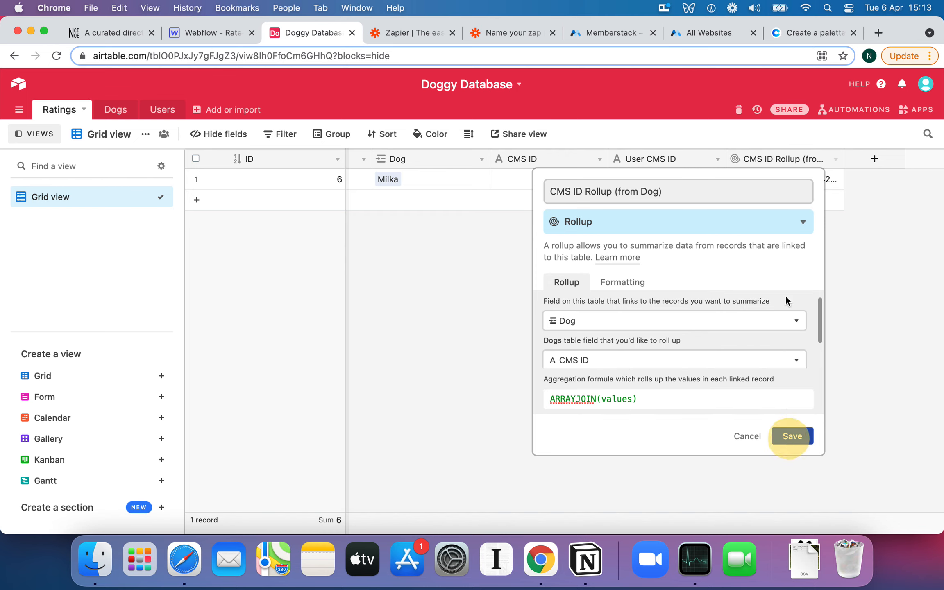
- Compare the rating record's expanded rollup value with Milka's CMS ID in the Dogs table
{"action": "left_click", "coordinate": [789, 178]}
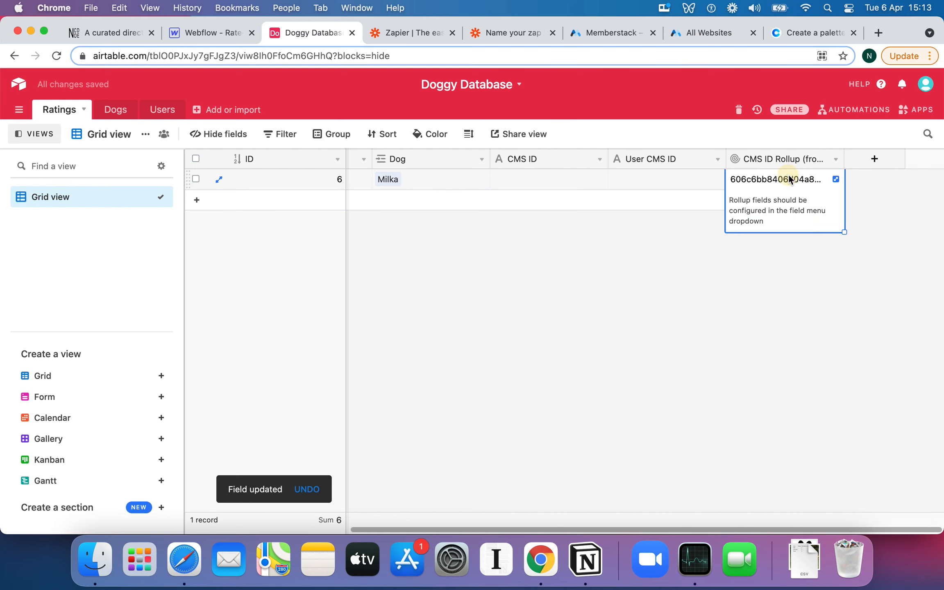
{"action": "left_click", "coordinate": [835, 179]}
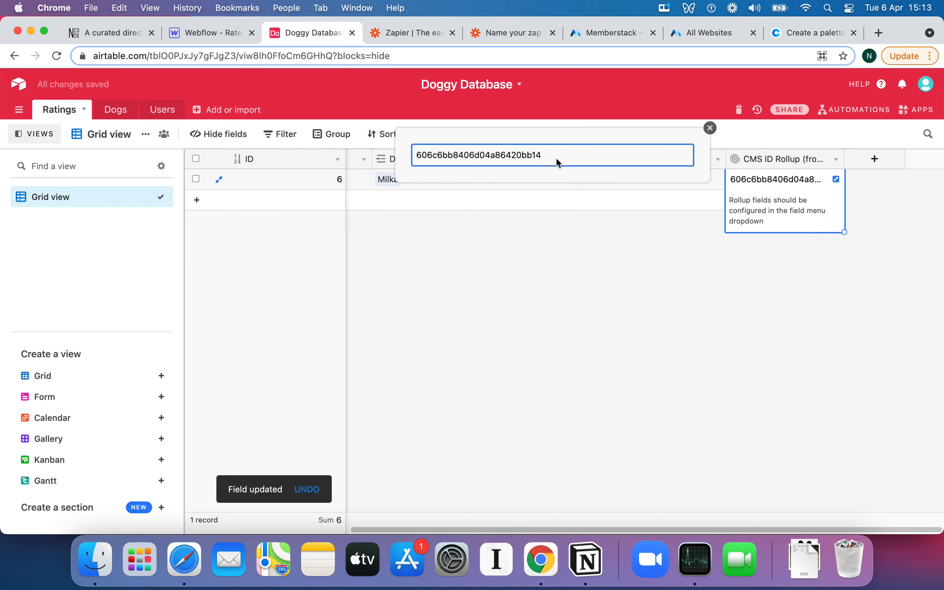
{"action": "left_click", "coordinate": [709, 129]}
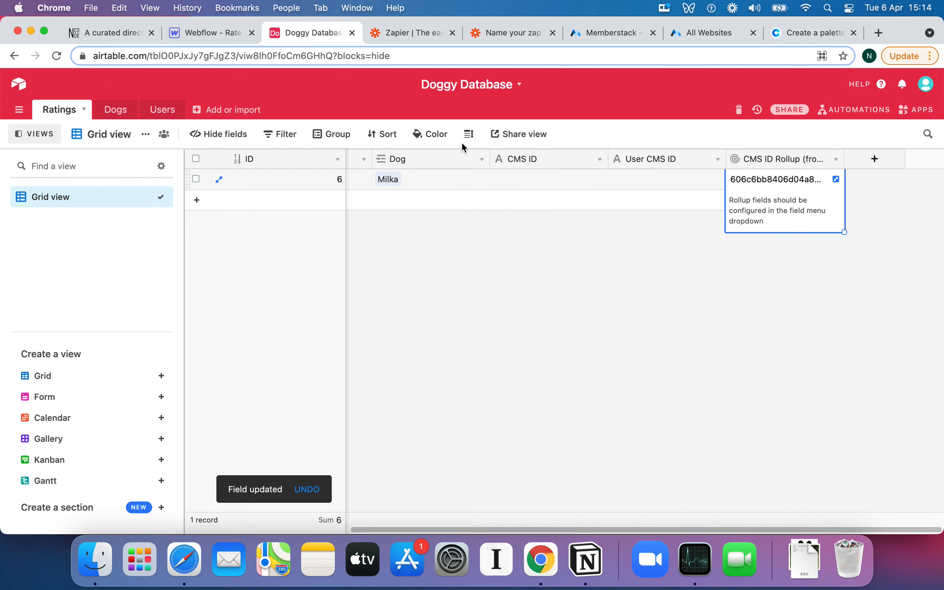
{"action": "left_click", "coordinate": [116, 109]}
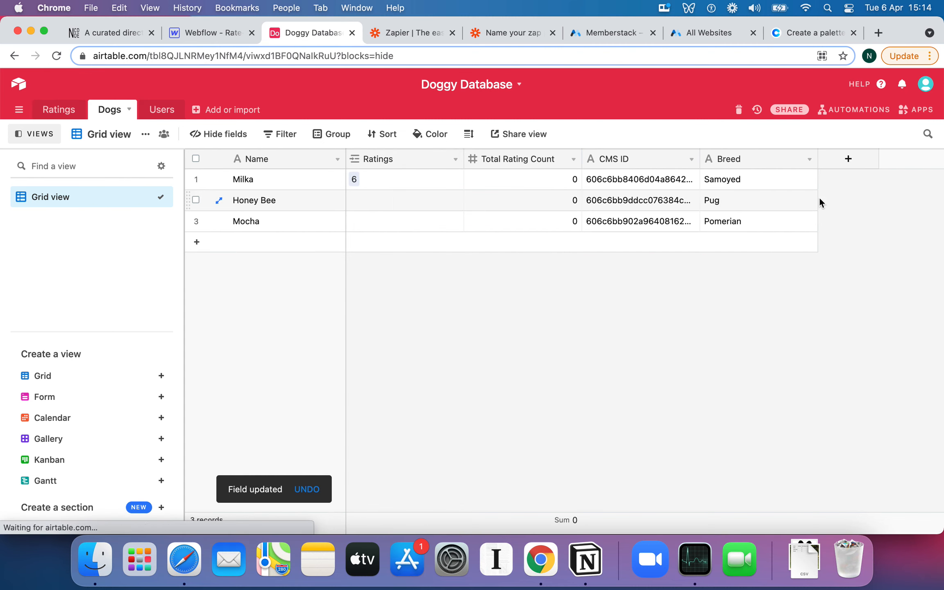
{"action": "double_click", "coordinate": [609, 179]}
{"action": "left_click", "coordinate": [473, 230]}
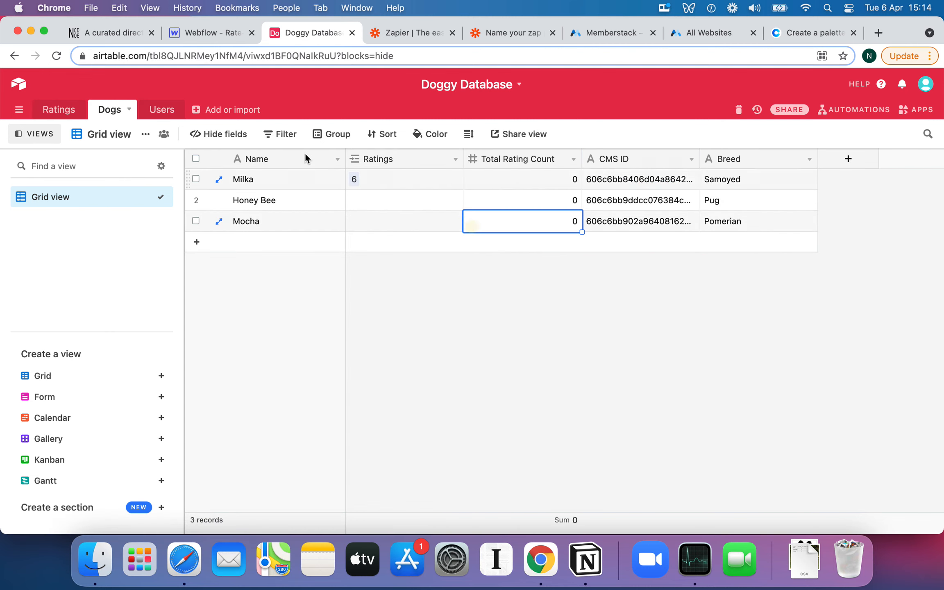
{"action": "left_click", "coordinate": [59, 109]}
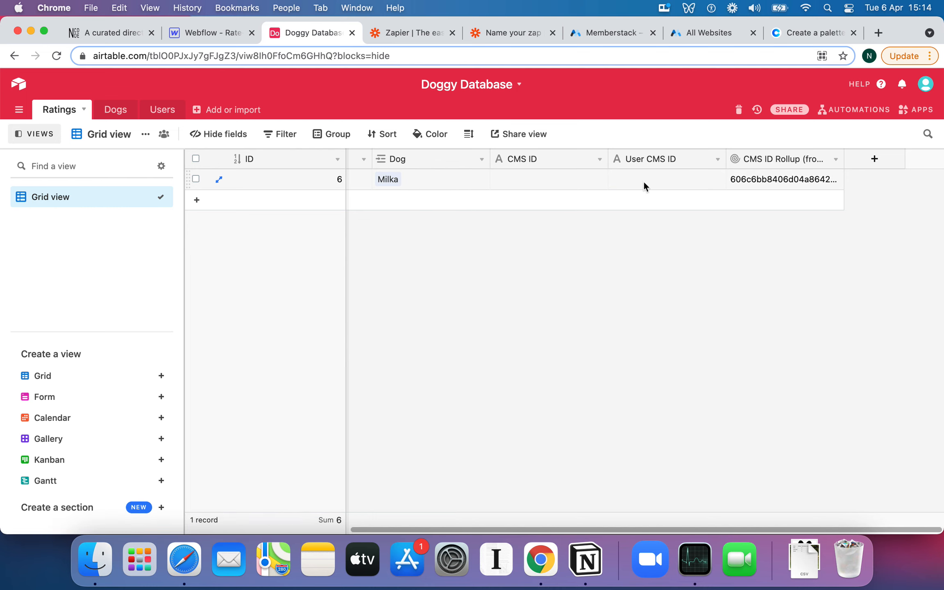
{"action": "left_click", "coordinate": [117, 110]}
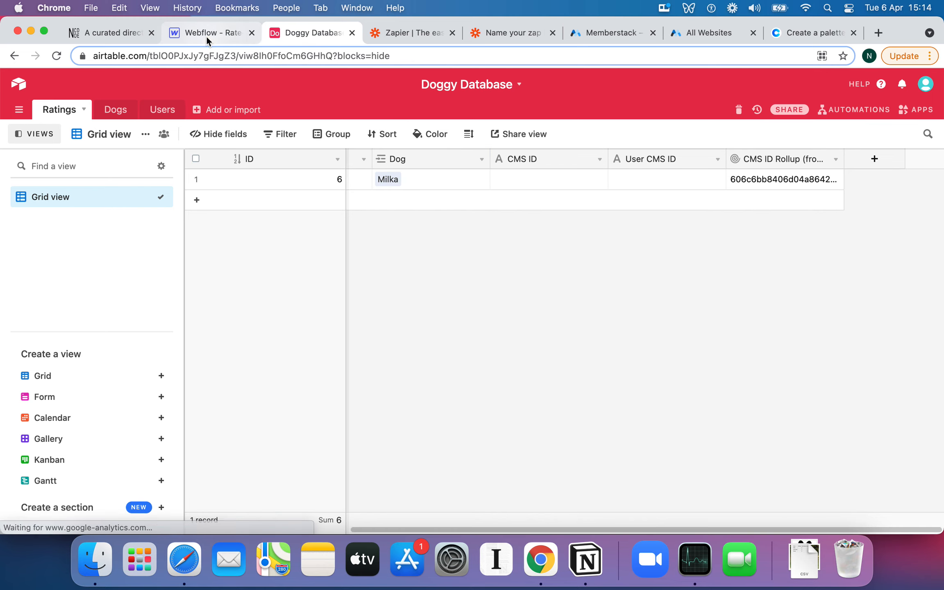
- Switch to Webflow, open item 6 in the Ratings collection and copy its Item ID
{"action": "left_click", "coordinate": [206, 35]}
{"action": "left_click", "coordinate": [8, 214]}
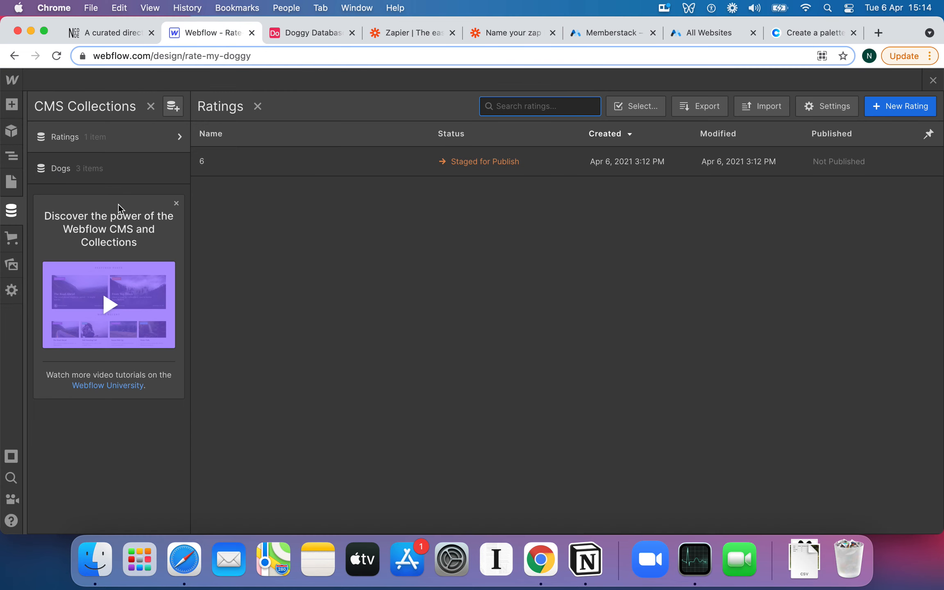
{"action": "left_click", "coordinate": [393, 158]}
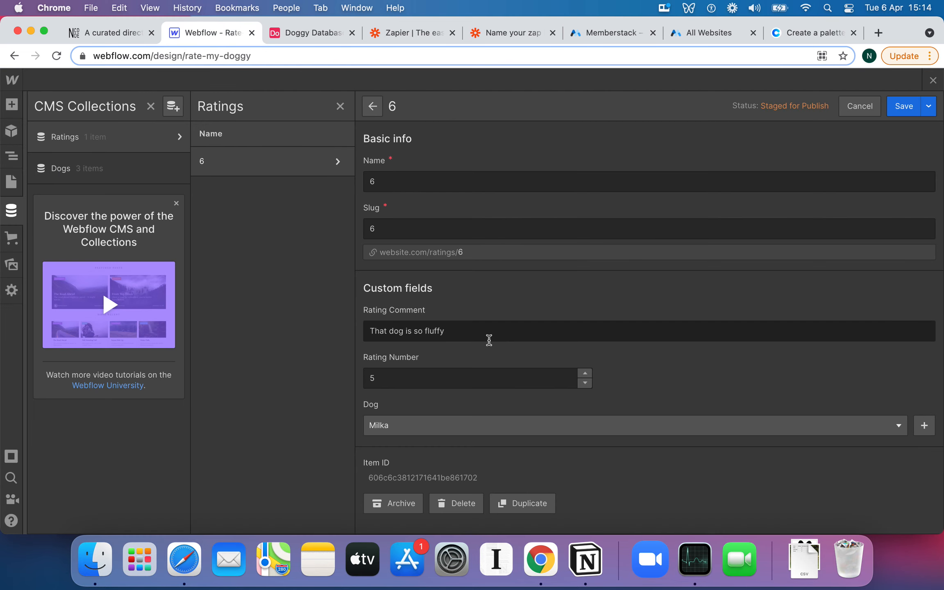
{"action": "double_click", "coordinate": [393, 477]}
{"action": "key", "text": "super+c"}
{"action": "key", "text": "super+c"}
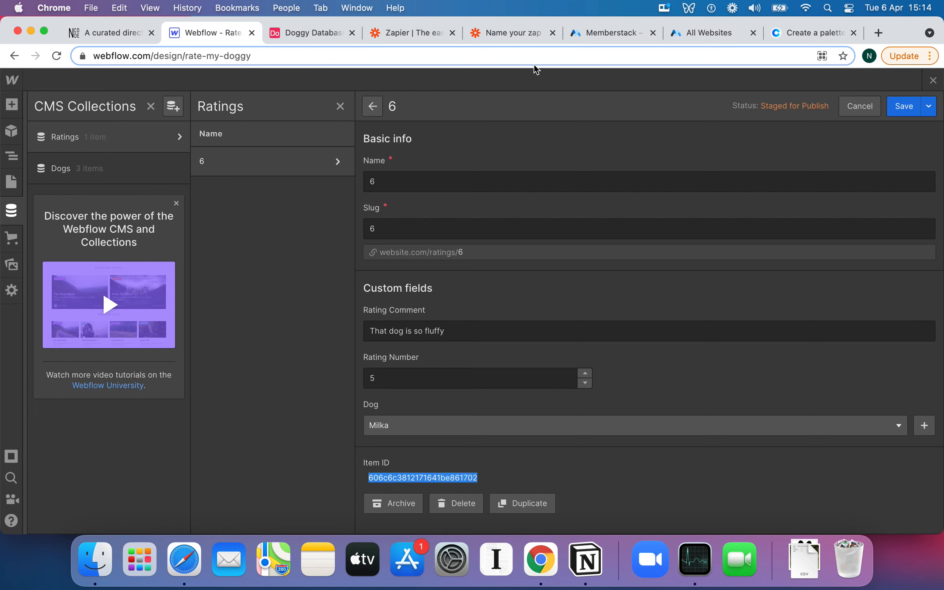
- Switch to Airtable and paste the copied Item ID into the CMS ID field of rating record 6
{"action": "key", "text": "super+Tab"}
{"action": "left_click", "coordinate": [288, 33]}
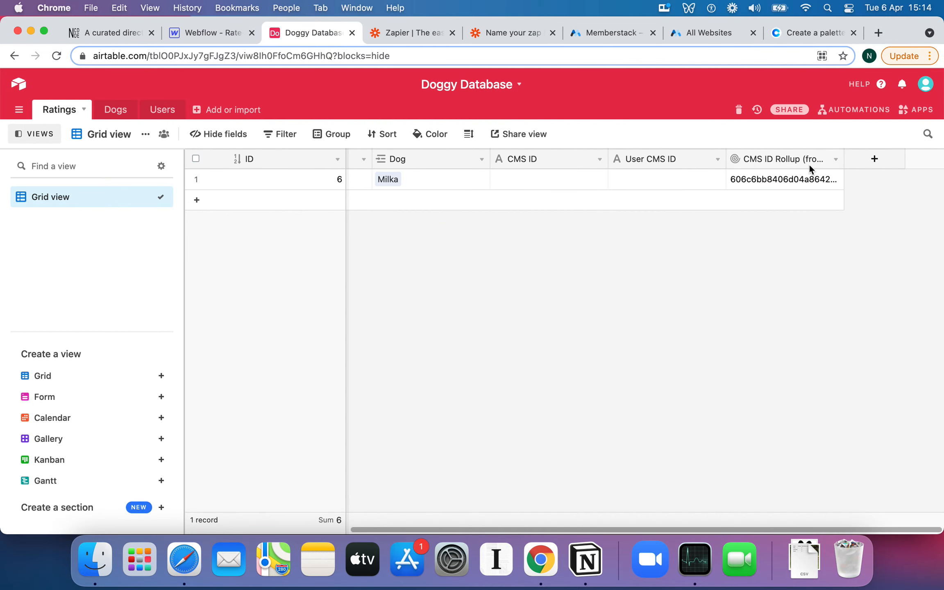
{"action": "left_click", "coordinate": [544, 180]}
{"action": "key", "text": "super+v"}
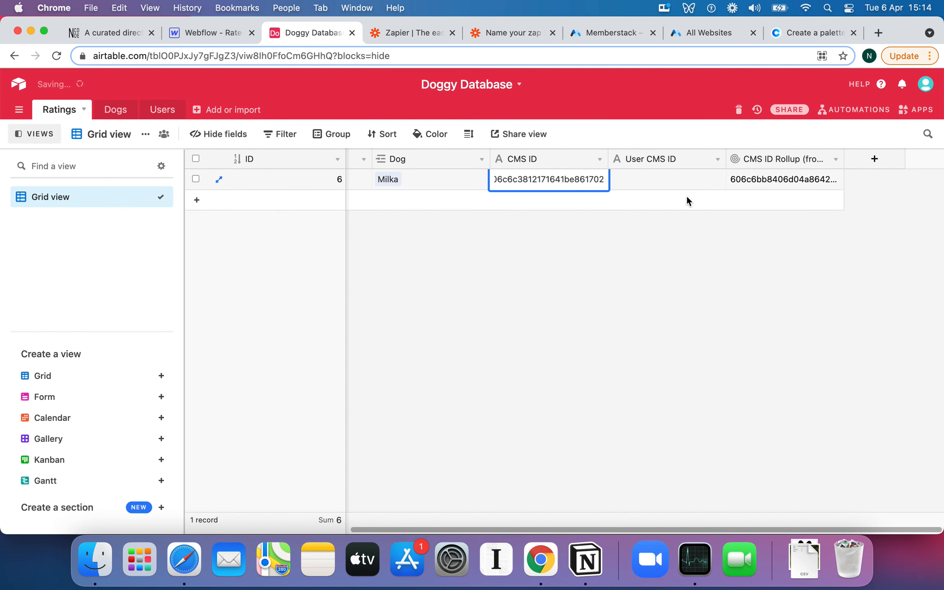
{"action": "left_click", "coordinate": [657, 177]}
- Check Webflow's rating item 6 against the Airtable rating record's CMS ID, User CMS ID and rollup cells
{"action": "left_click", "coordinate": [211, 33]}
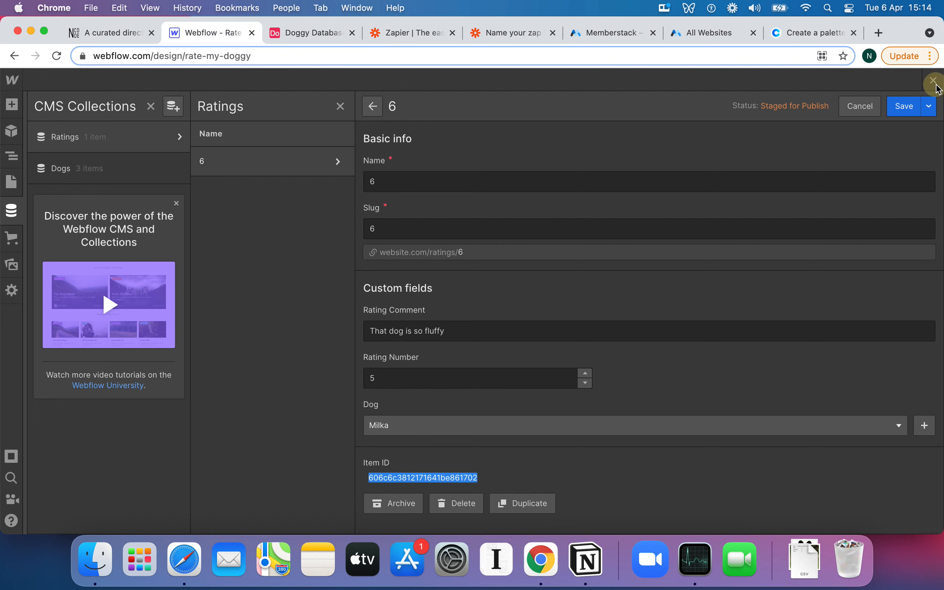
{"action": "left_click", "coordinate": [319, 34]}
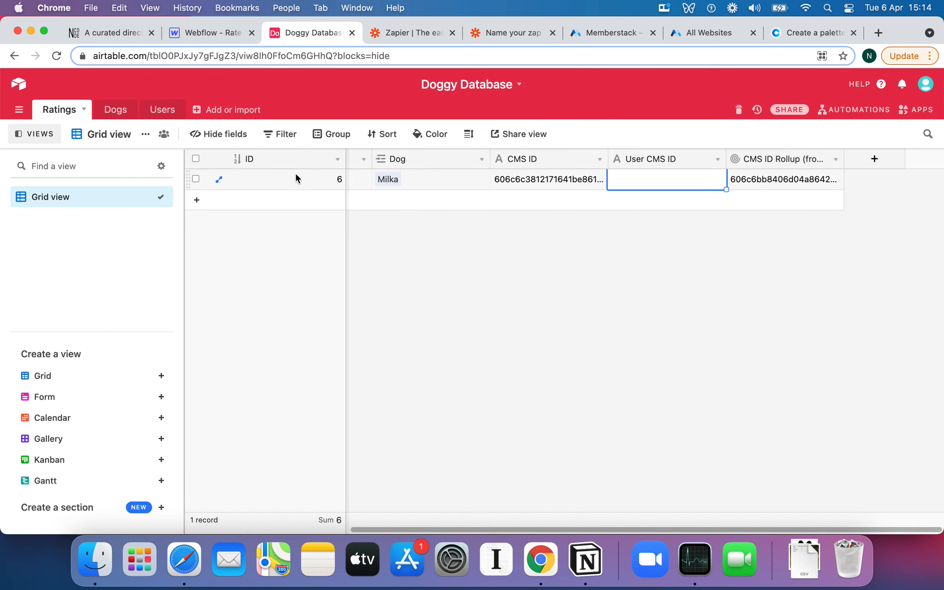
{"action": "left_click", "coordinate": [584, 179]}
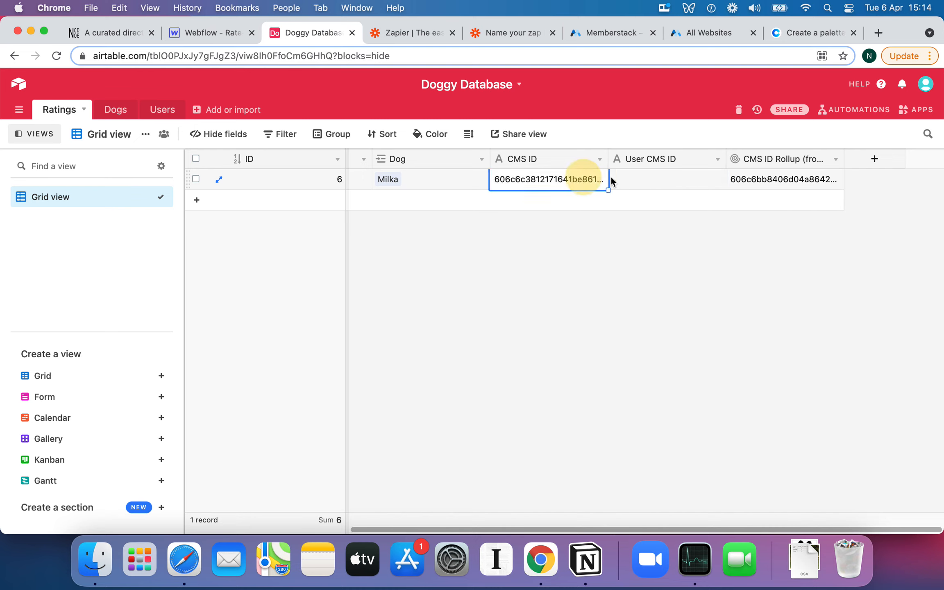
{"action": "left_click", "coordinate": [737, 179]}
{"action": "left_click", "coordinate": [681, 177]}
{"action": "left_click", "coordinate": [555, 201]}
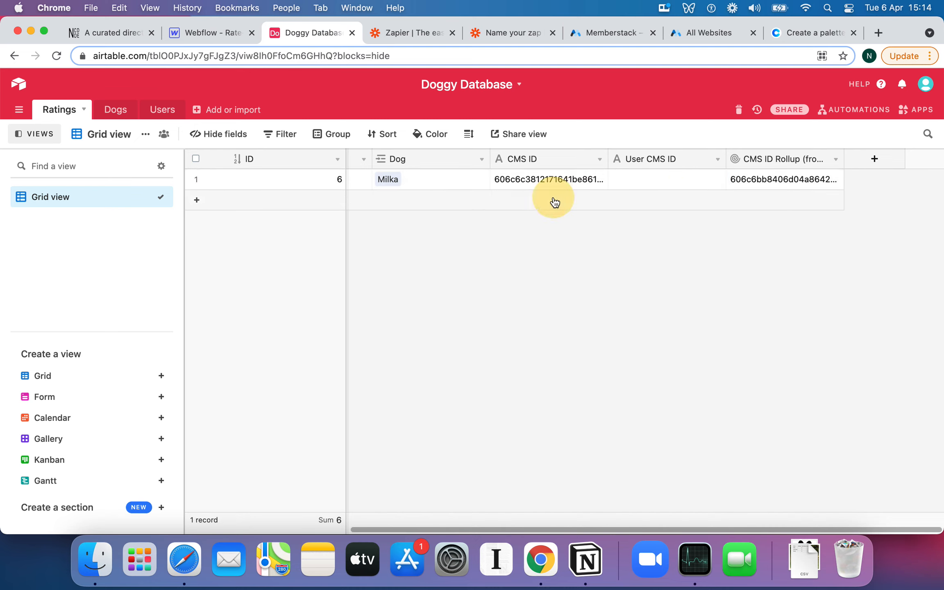
{"action": "left_click", "coordinate": [505, 181]}
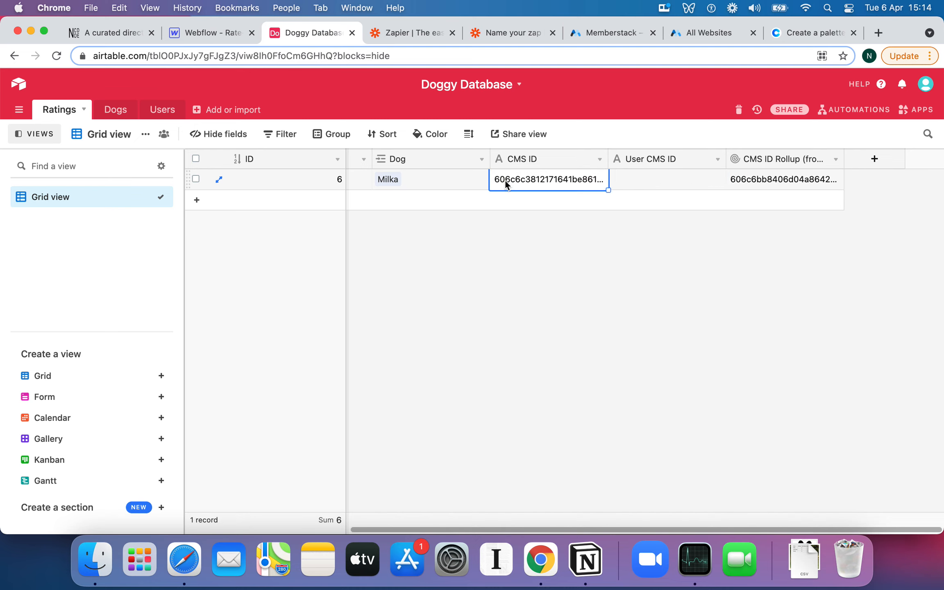
- Return to Webflow, close the CMS collections and select the section holding the Pick a Dog heading
{"action": "left_click", "coordinate": [220, 32]}
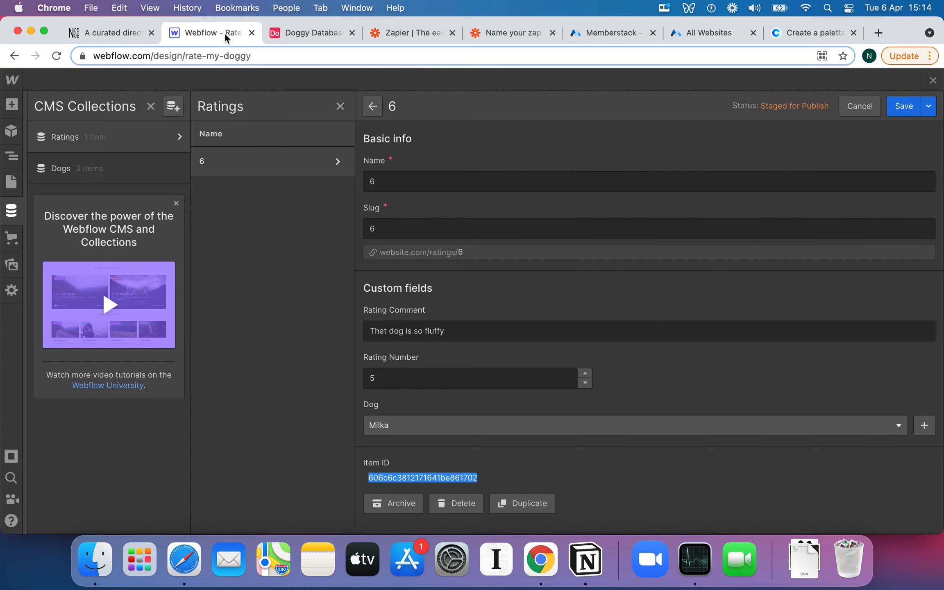
{"action": "left_click", "coordinate": [934, 81]}
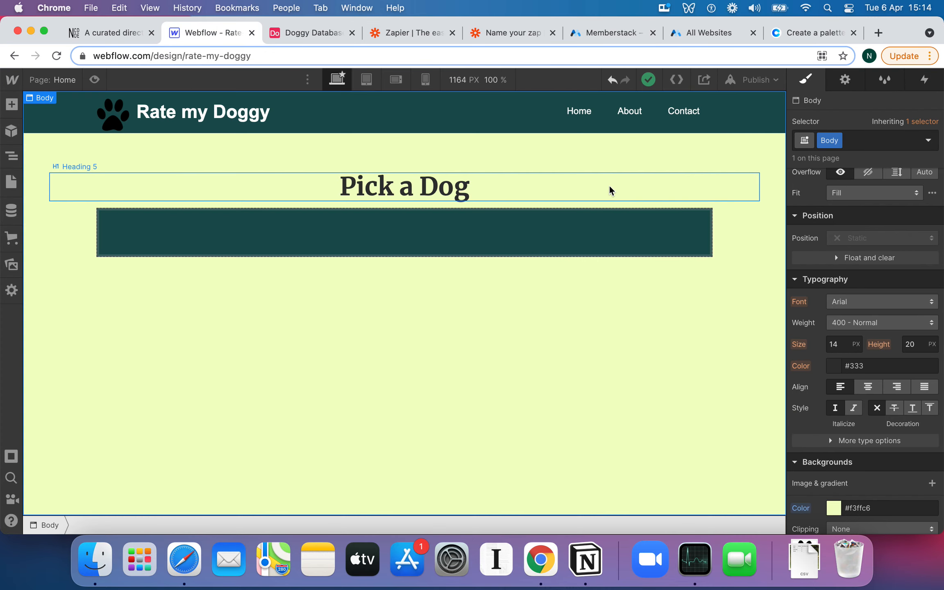
{"action": "left_click", "coordinate": [661, 160]}
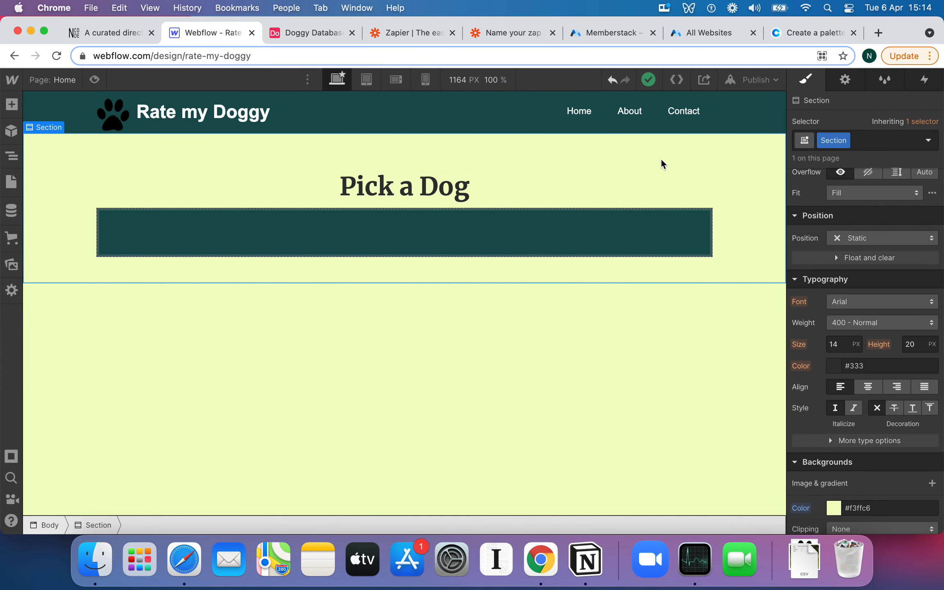